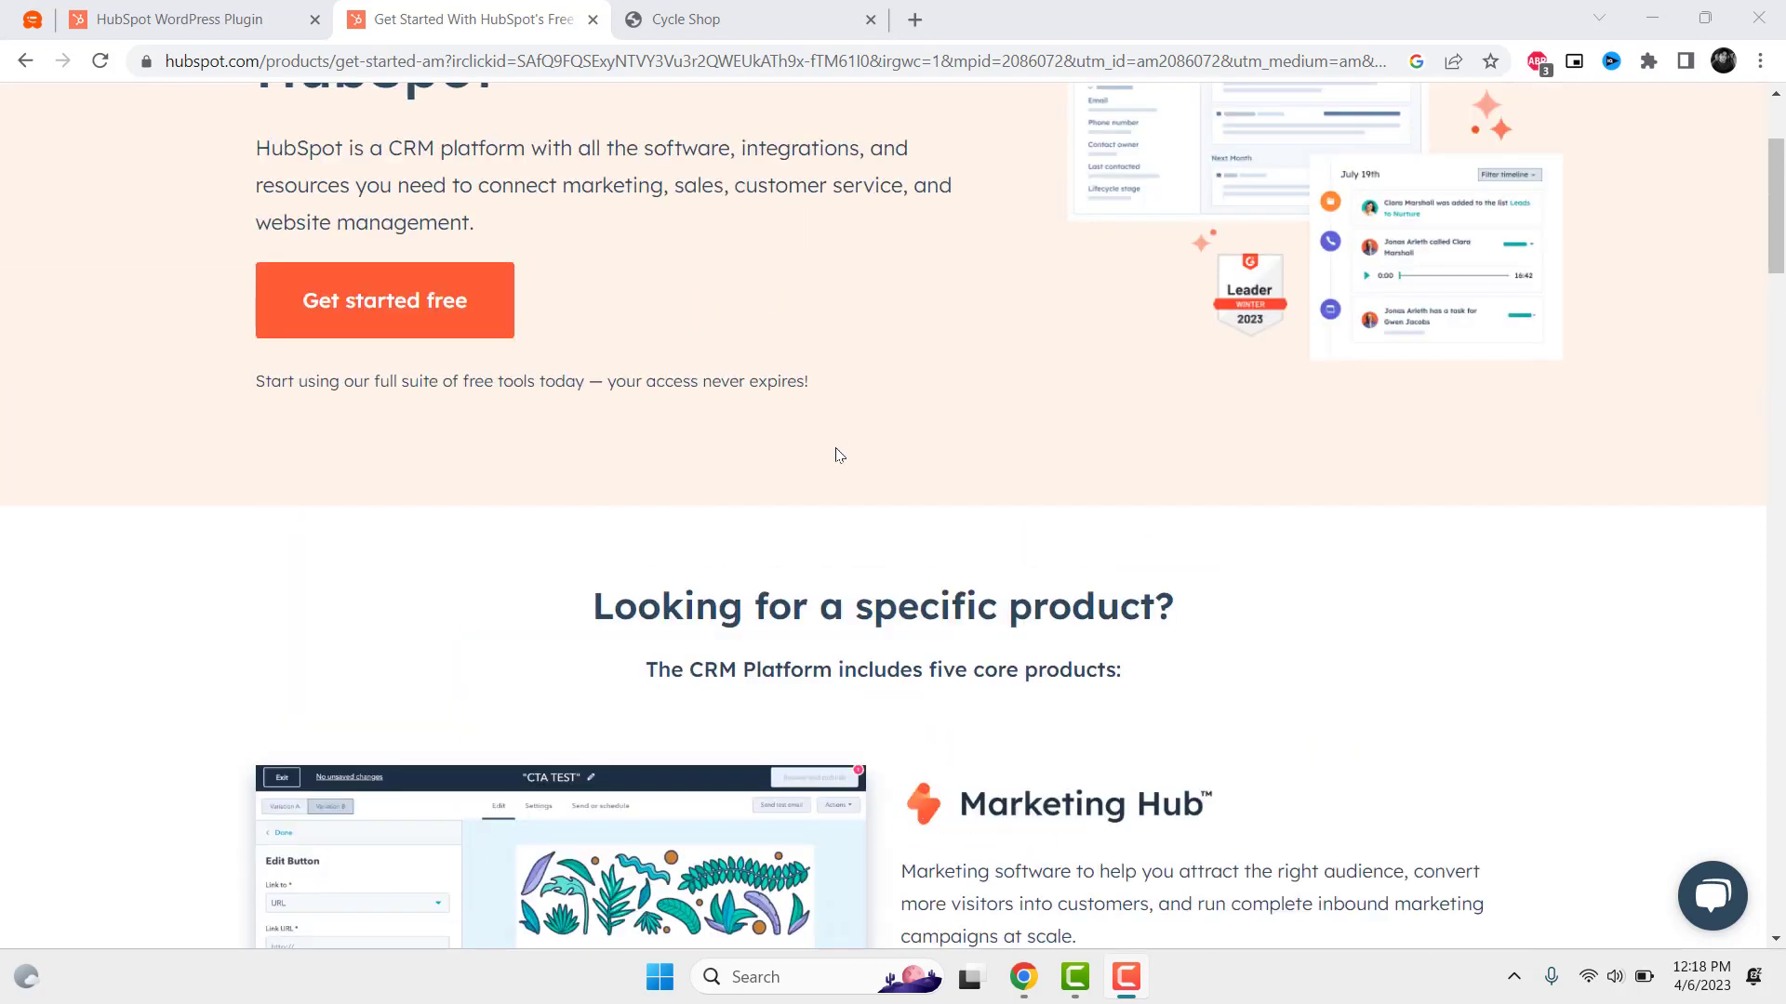
Step: Start the free HubSpot account sign-up and confirm signing in with the first listed Google account
{"action": "left_click", "coordinate": [415, 549]}
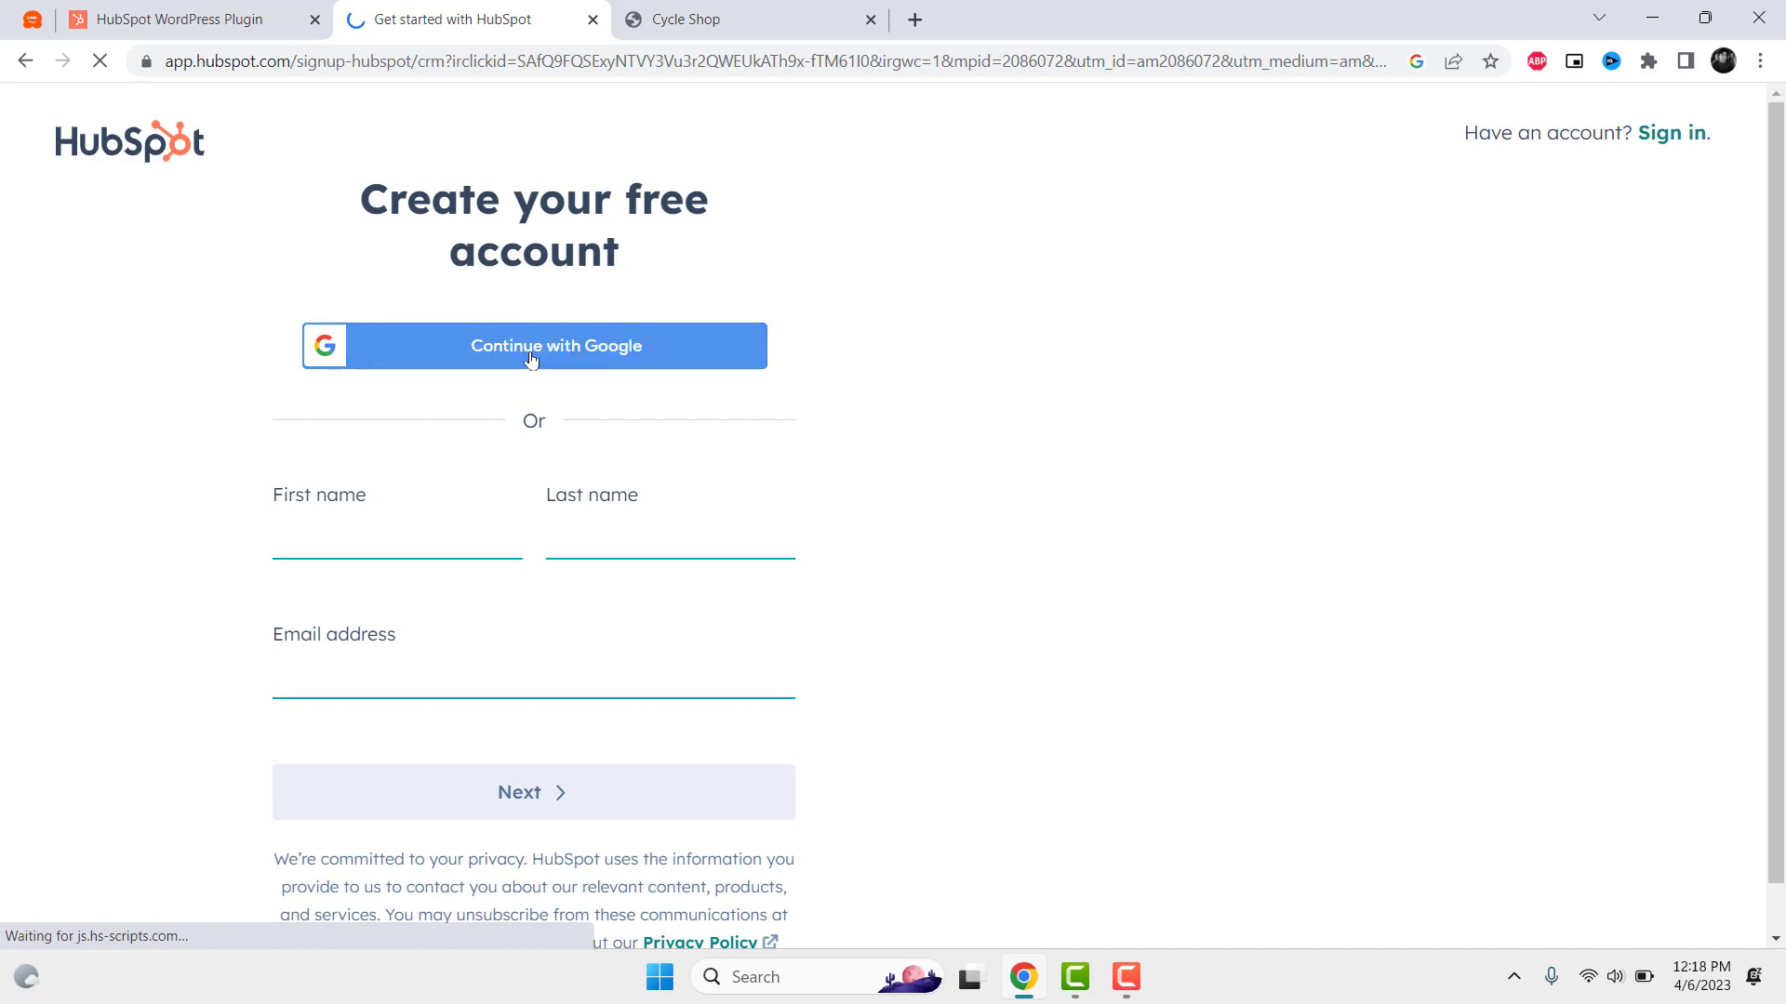
{"action": "left_click", "coordinate": [532, 360]}
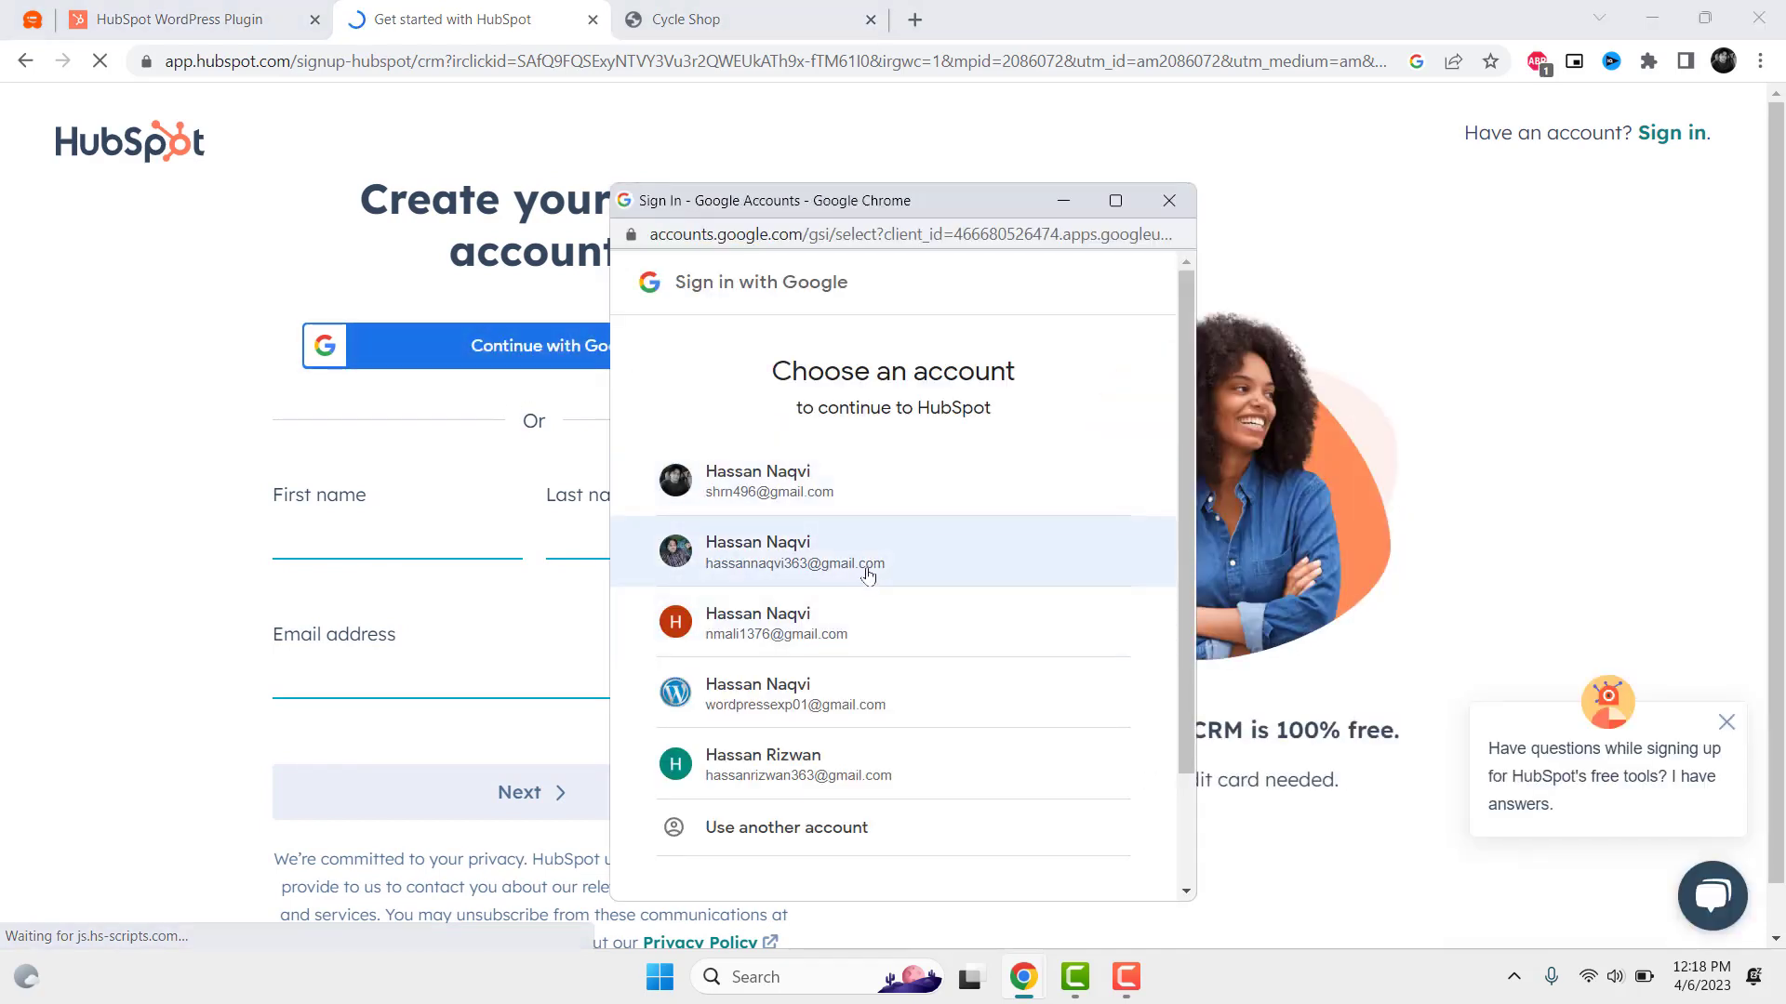
{"action": "left_click", "coordinate": [862, 505]}
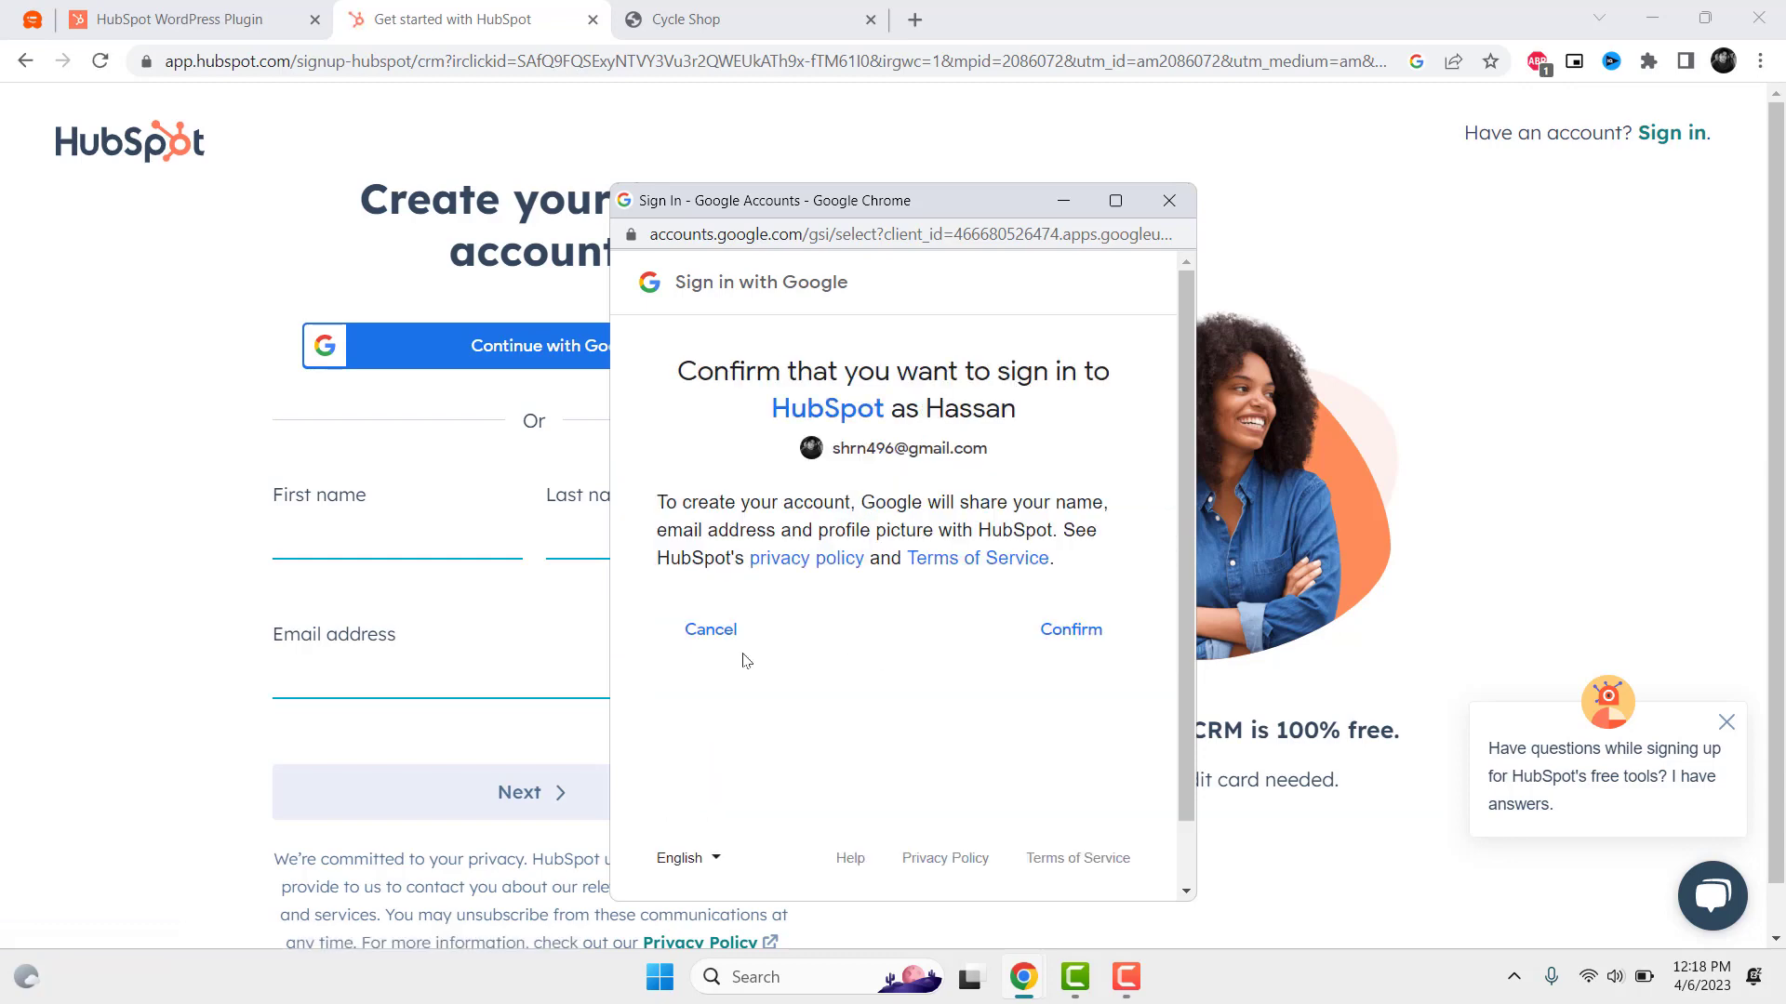
{"action": "left_click", "coordinate": [1047, 637]}
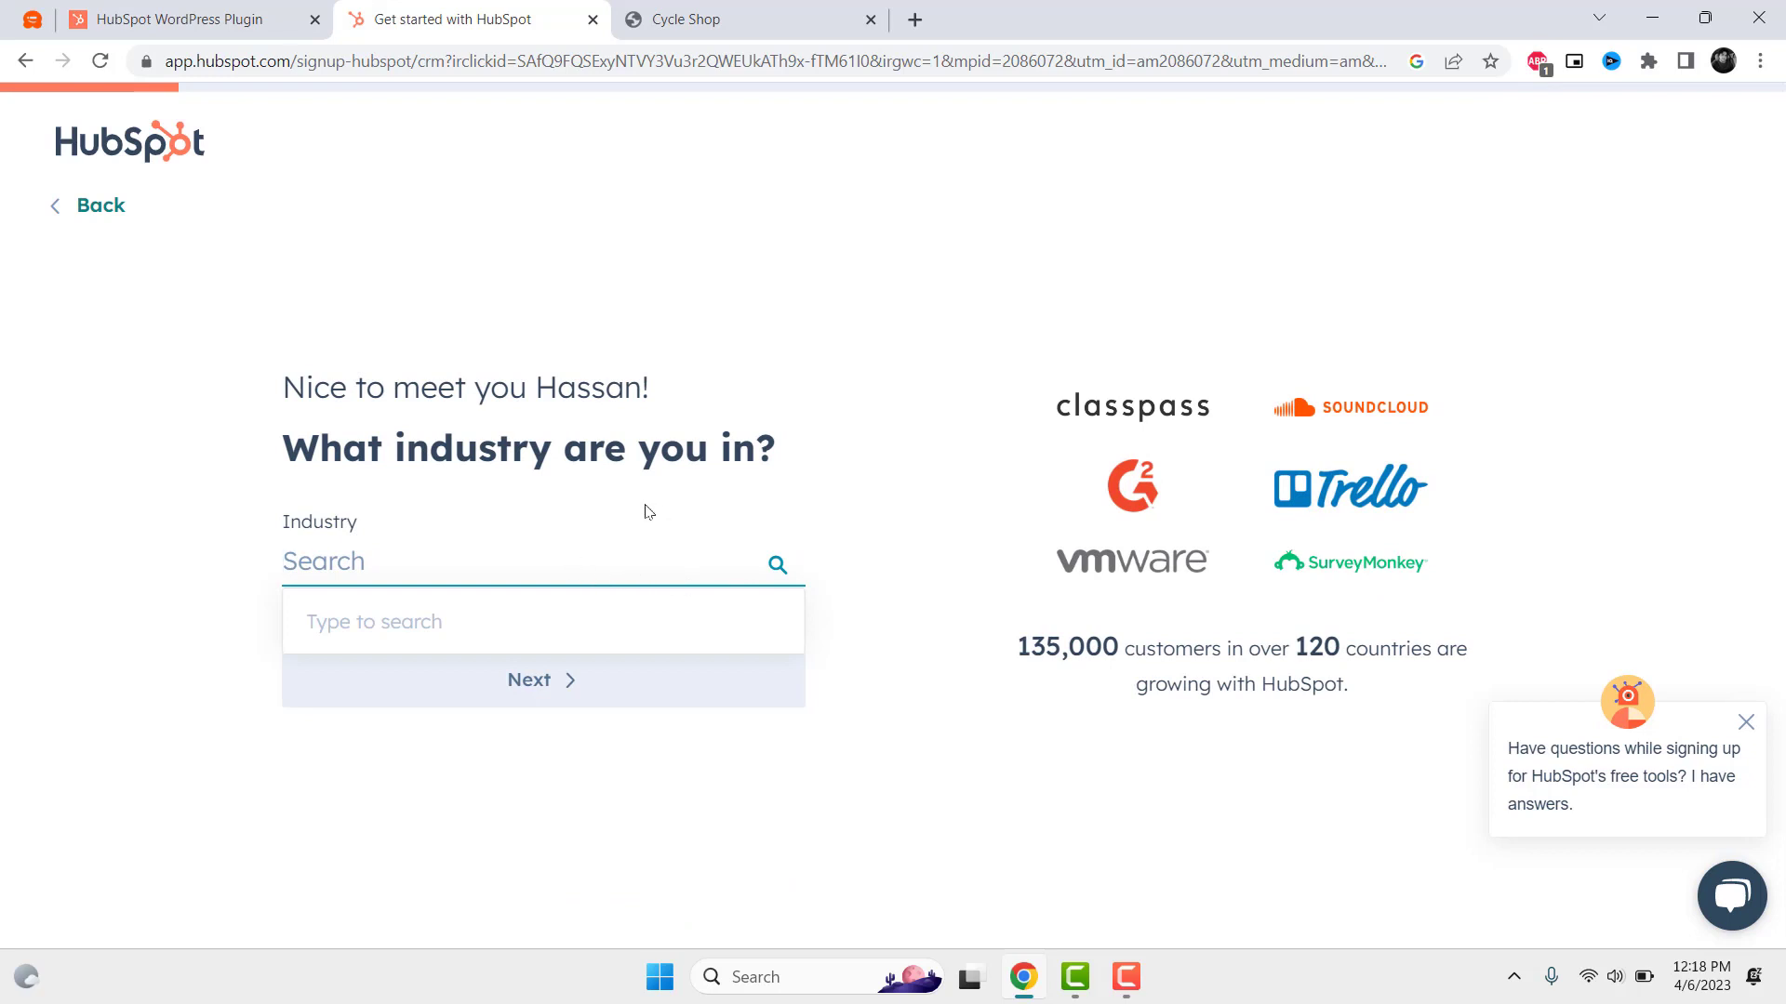
Step: Set the industry to Machinery and the job role to Web Developer
{"action": "type", "text": "Ma"}
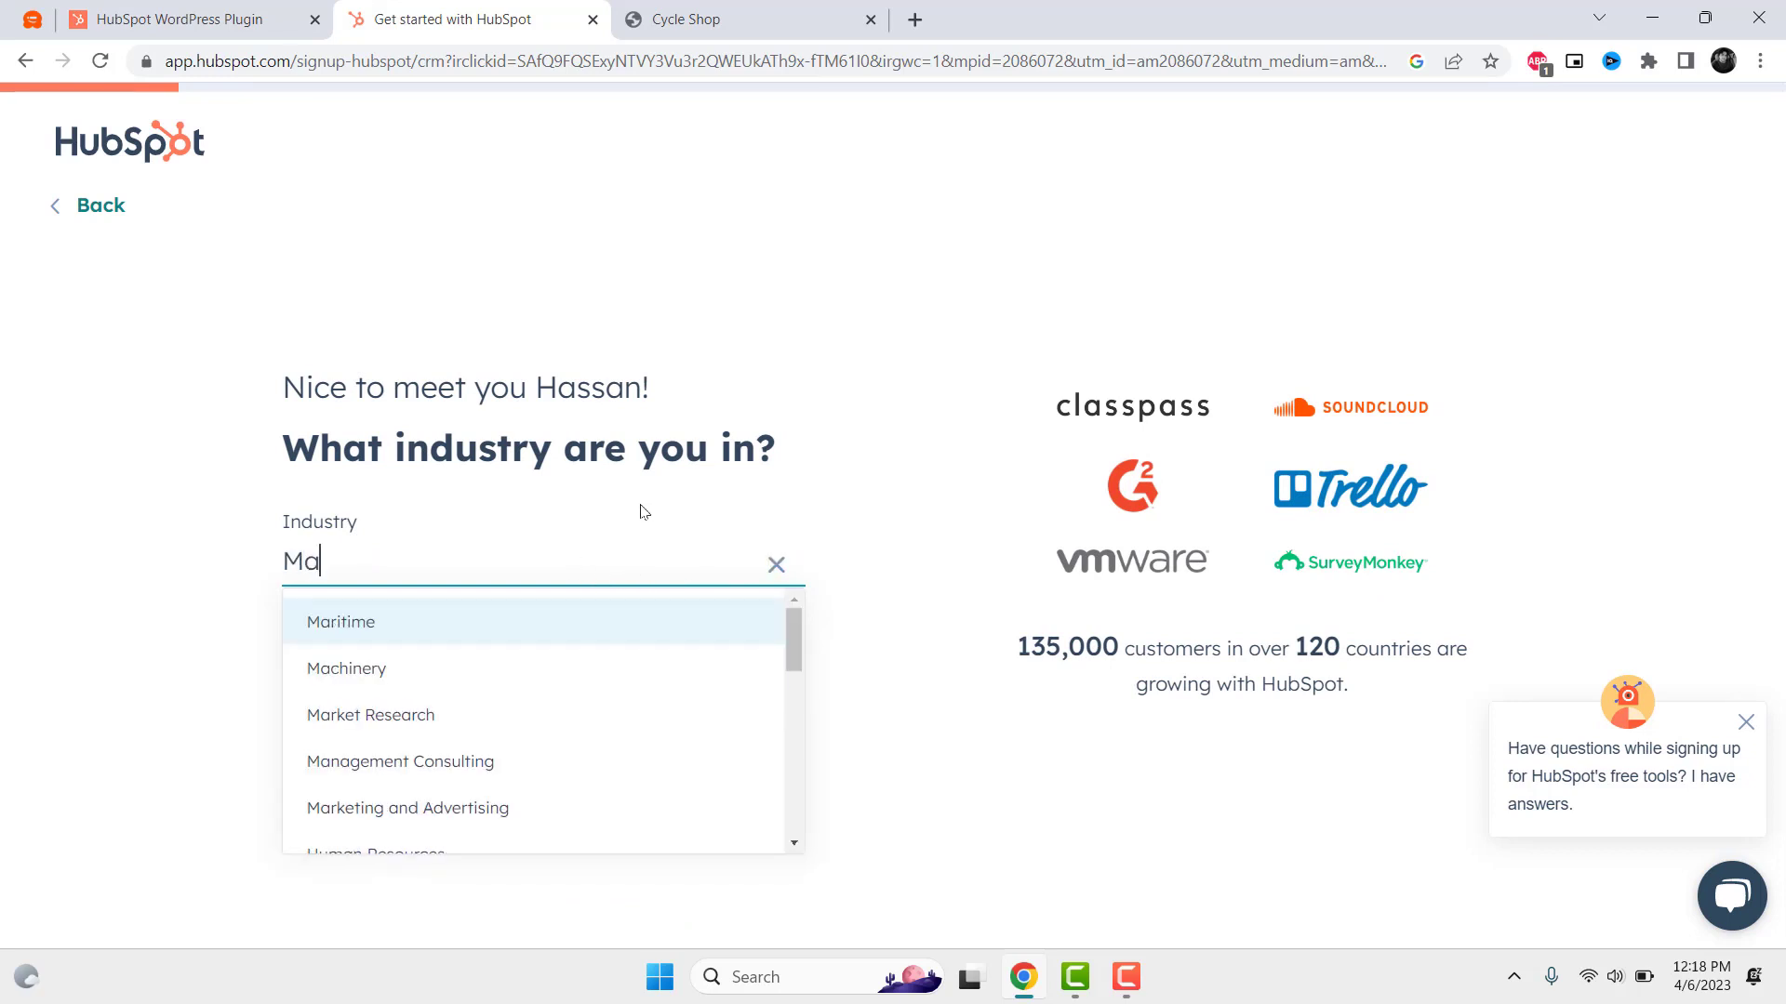
{"action": "left_click", "coordinate": [375, 666]}
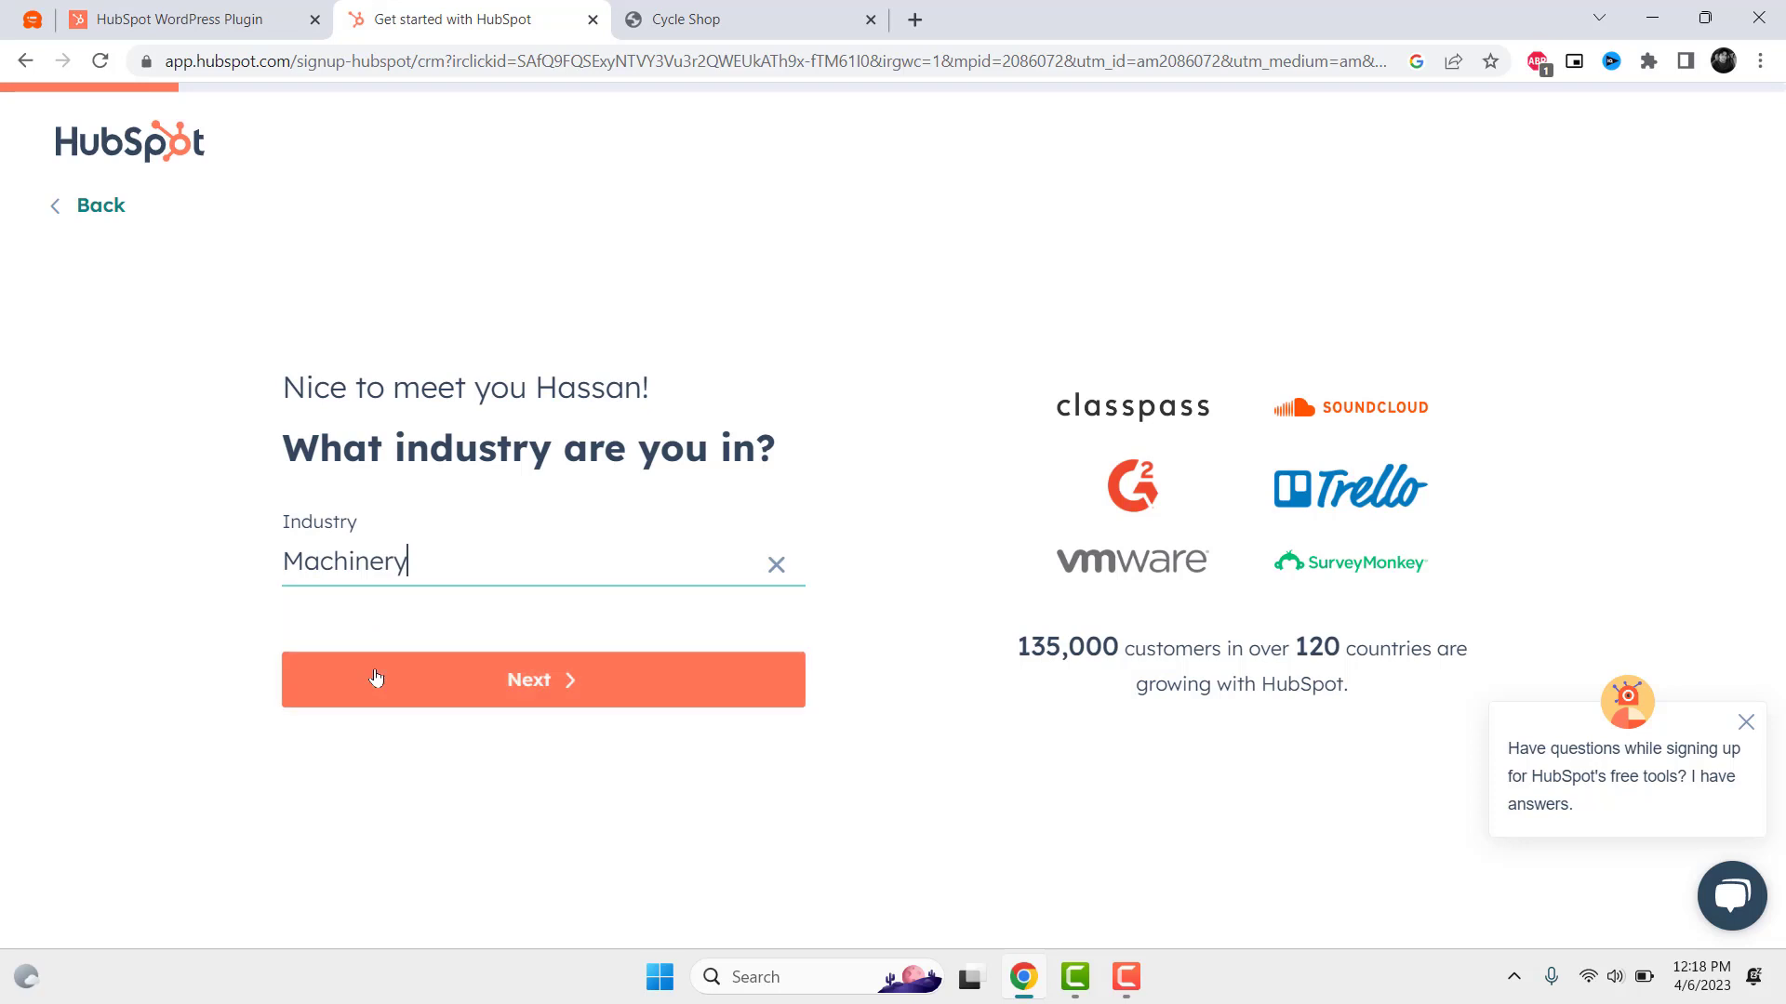
{"action": "left_click", "coordinate": [495, 682]}
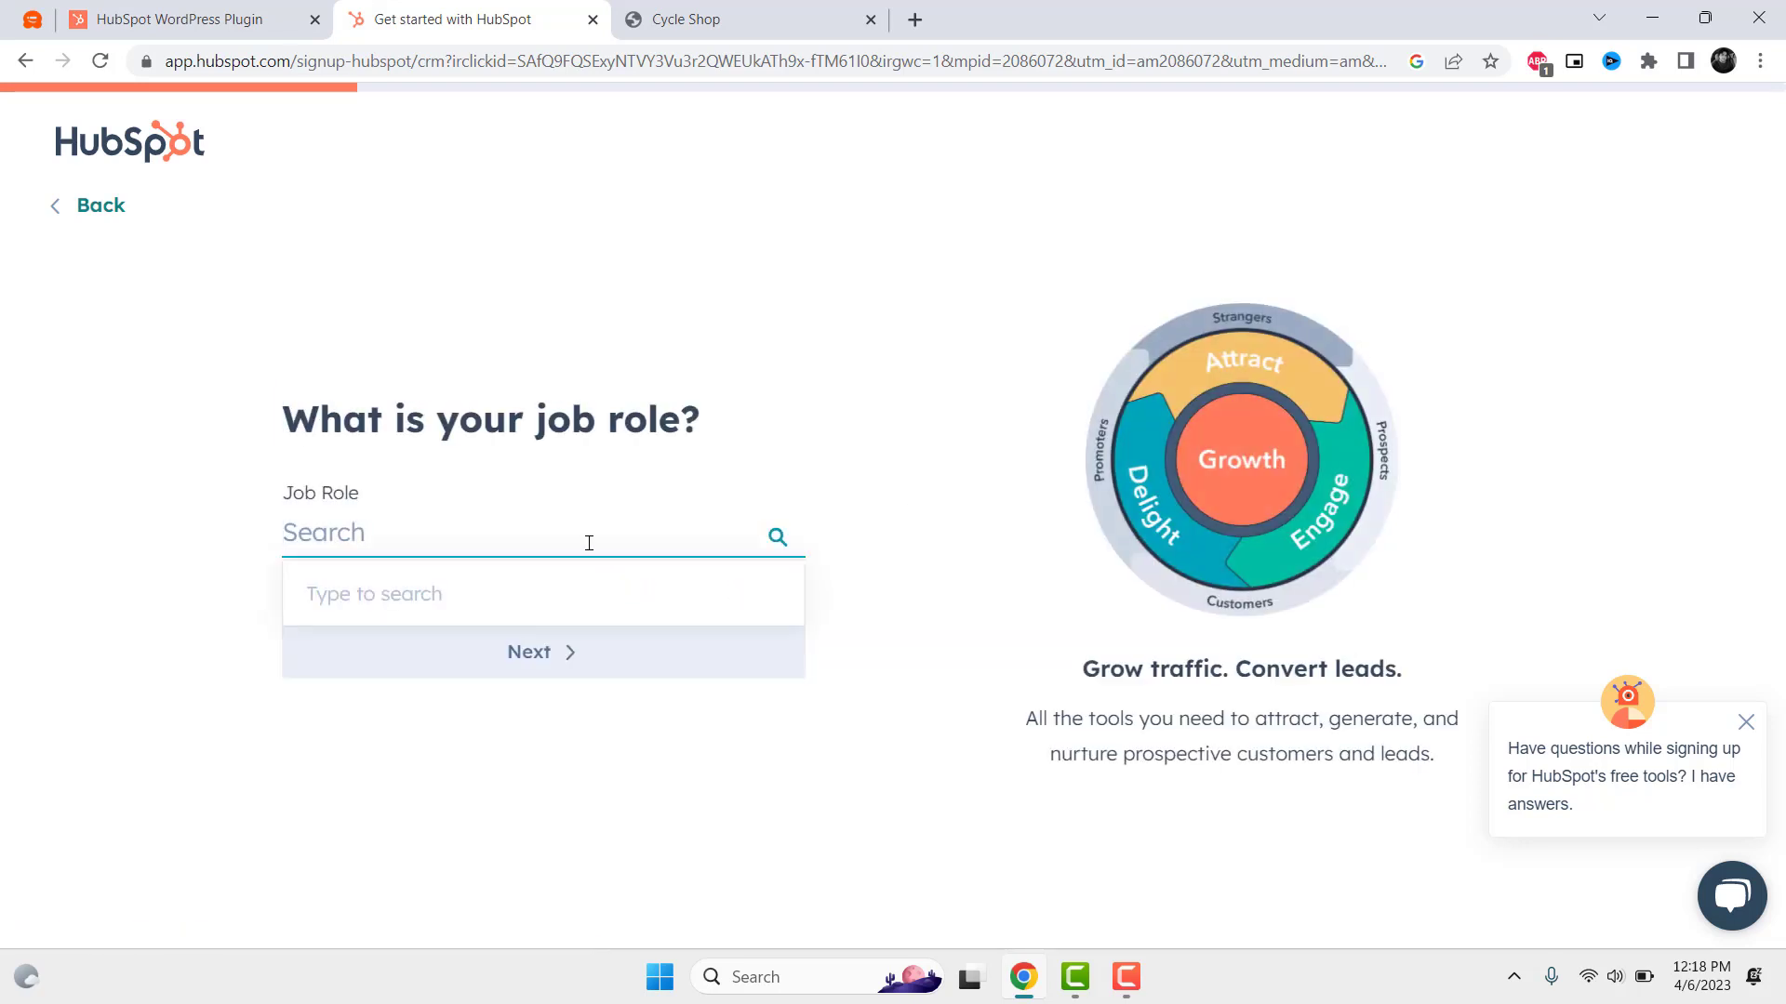
{"action": "type", "text": "Develop"}
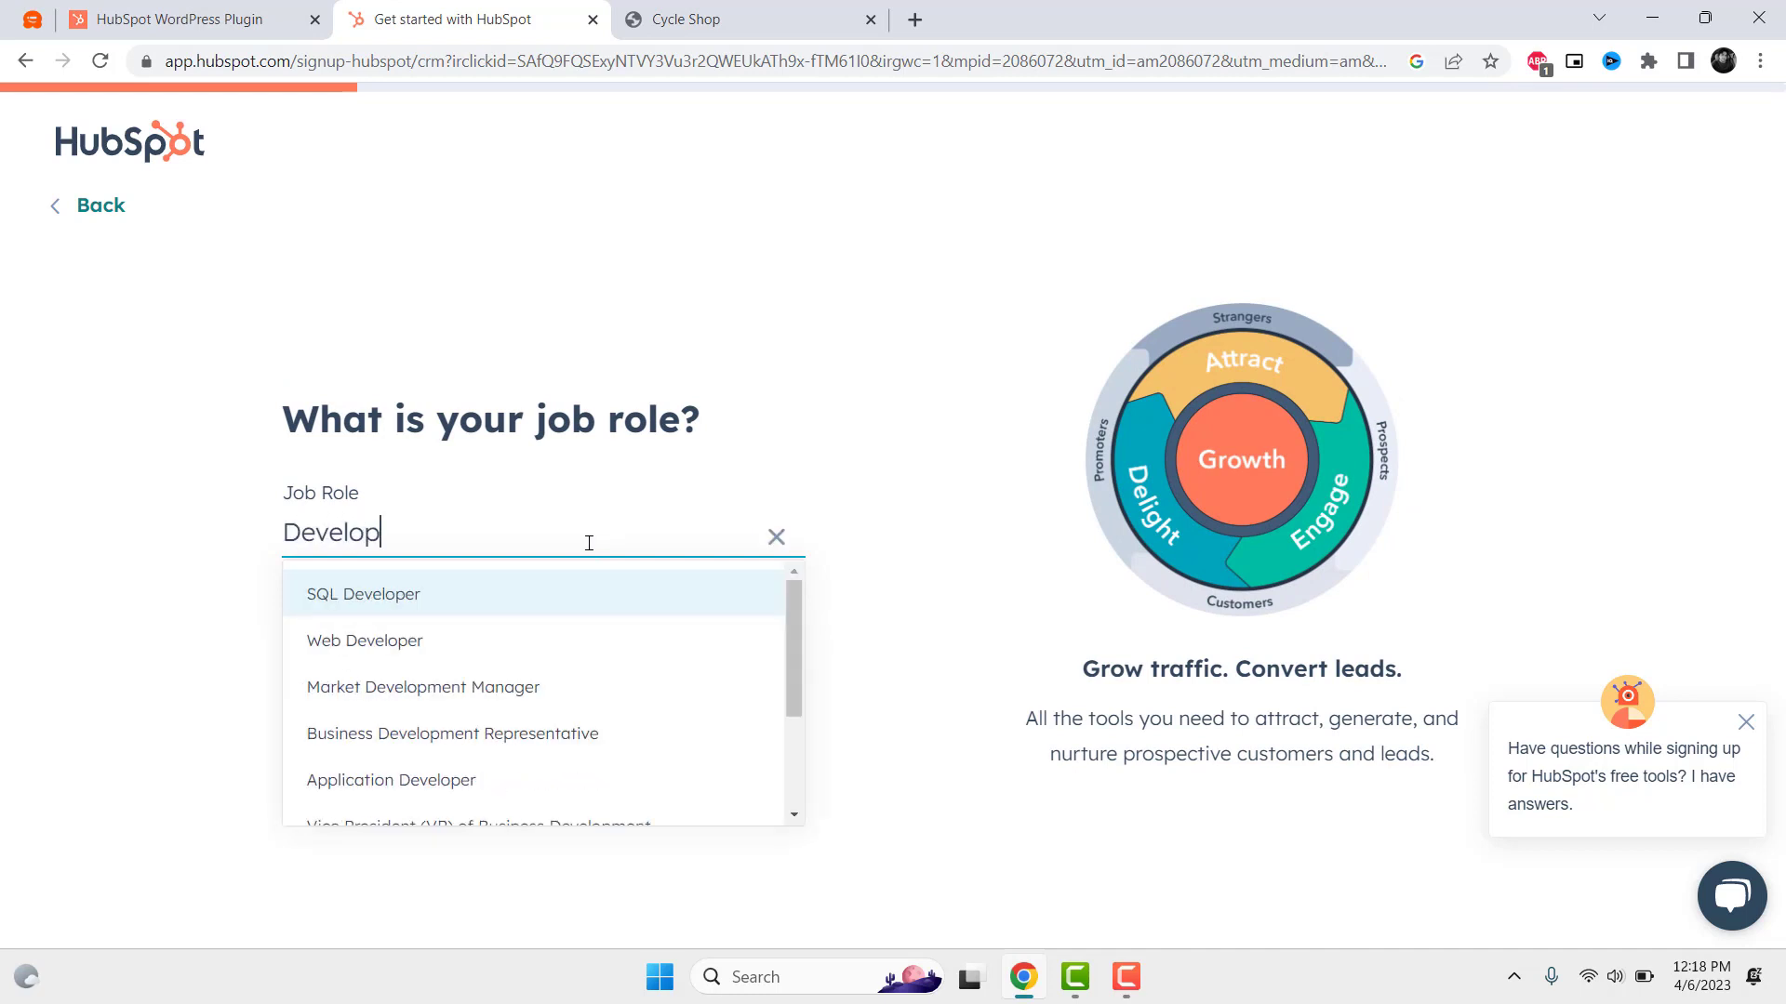
{"action": "type", "text": "er"}
{"action": "left_click", "coordinate": [514, 640]}
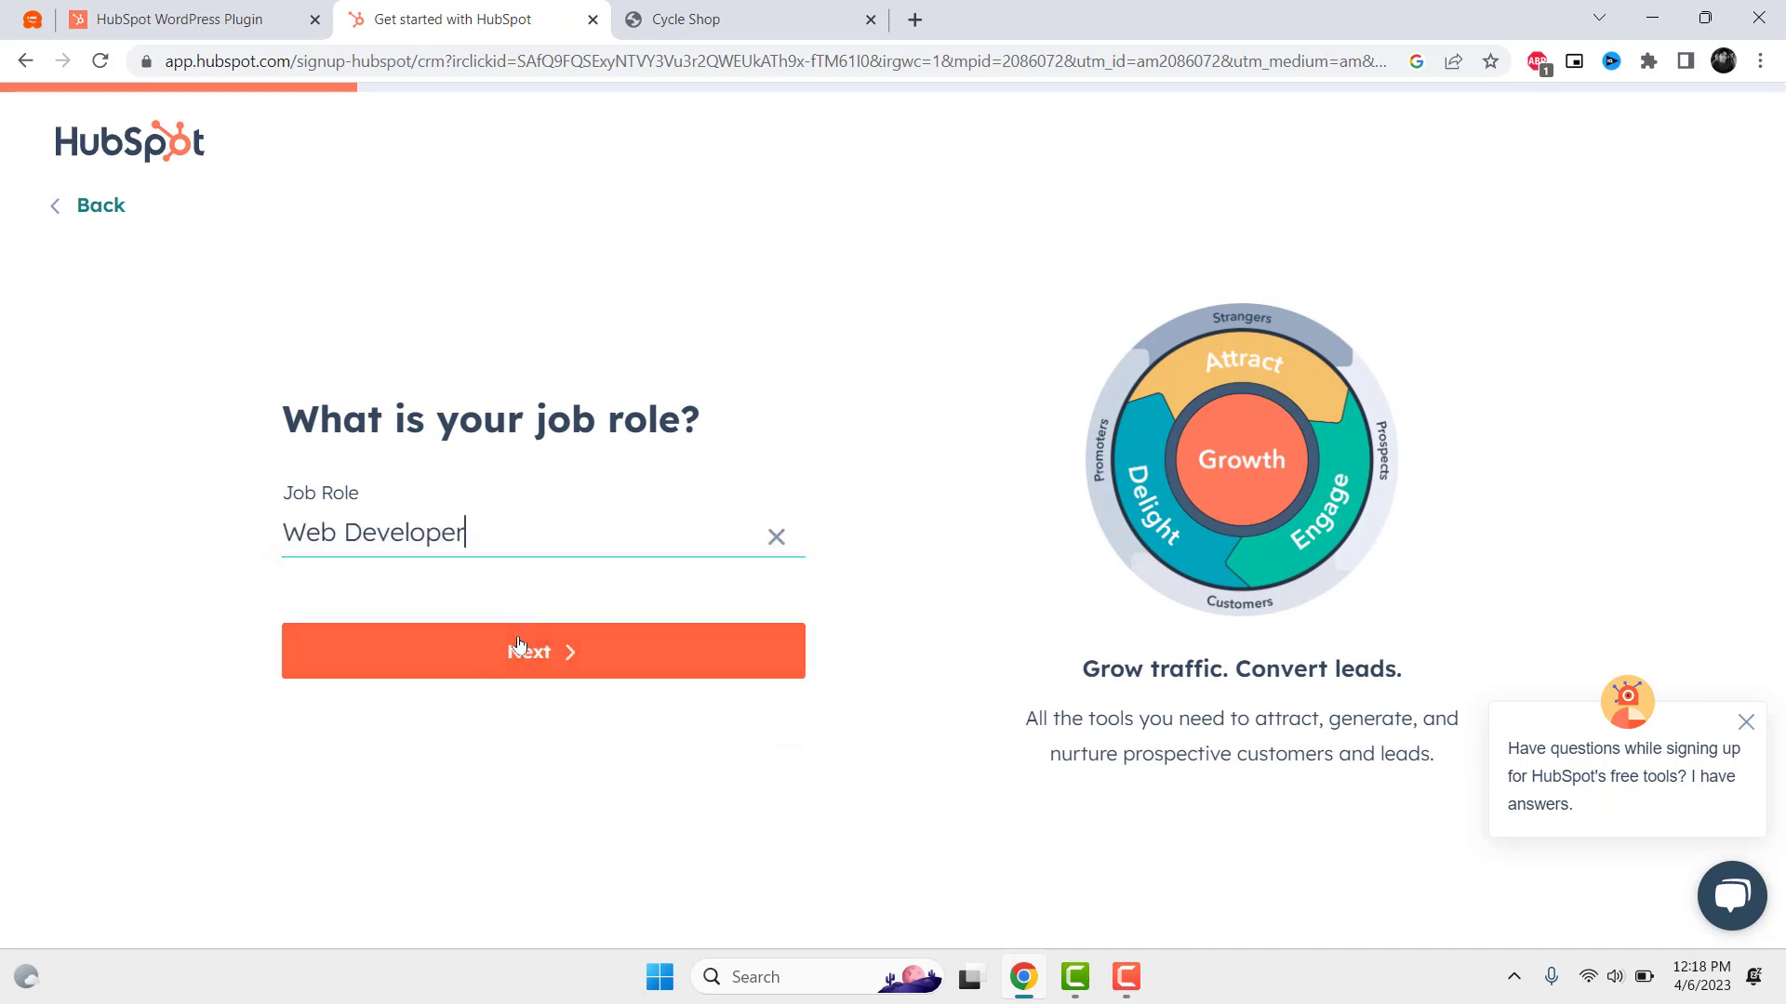
{"action": "left_click", "coordinate": [518, 645]}
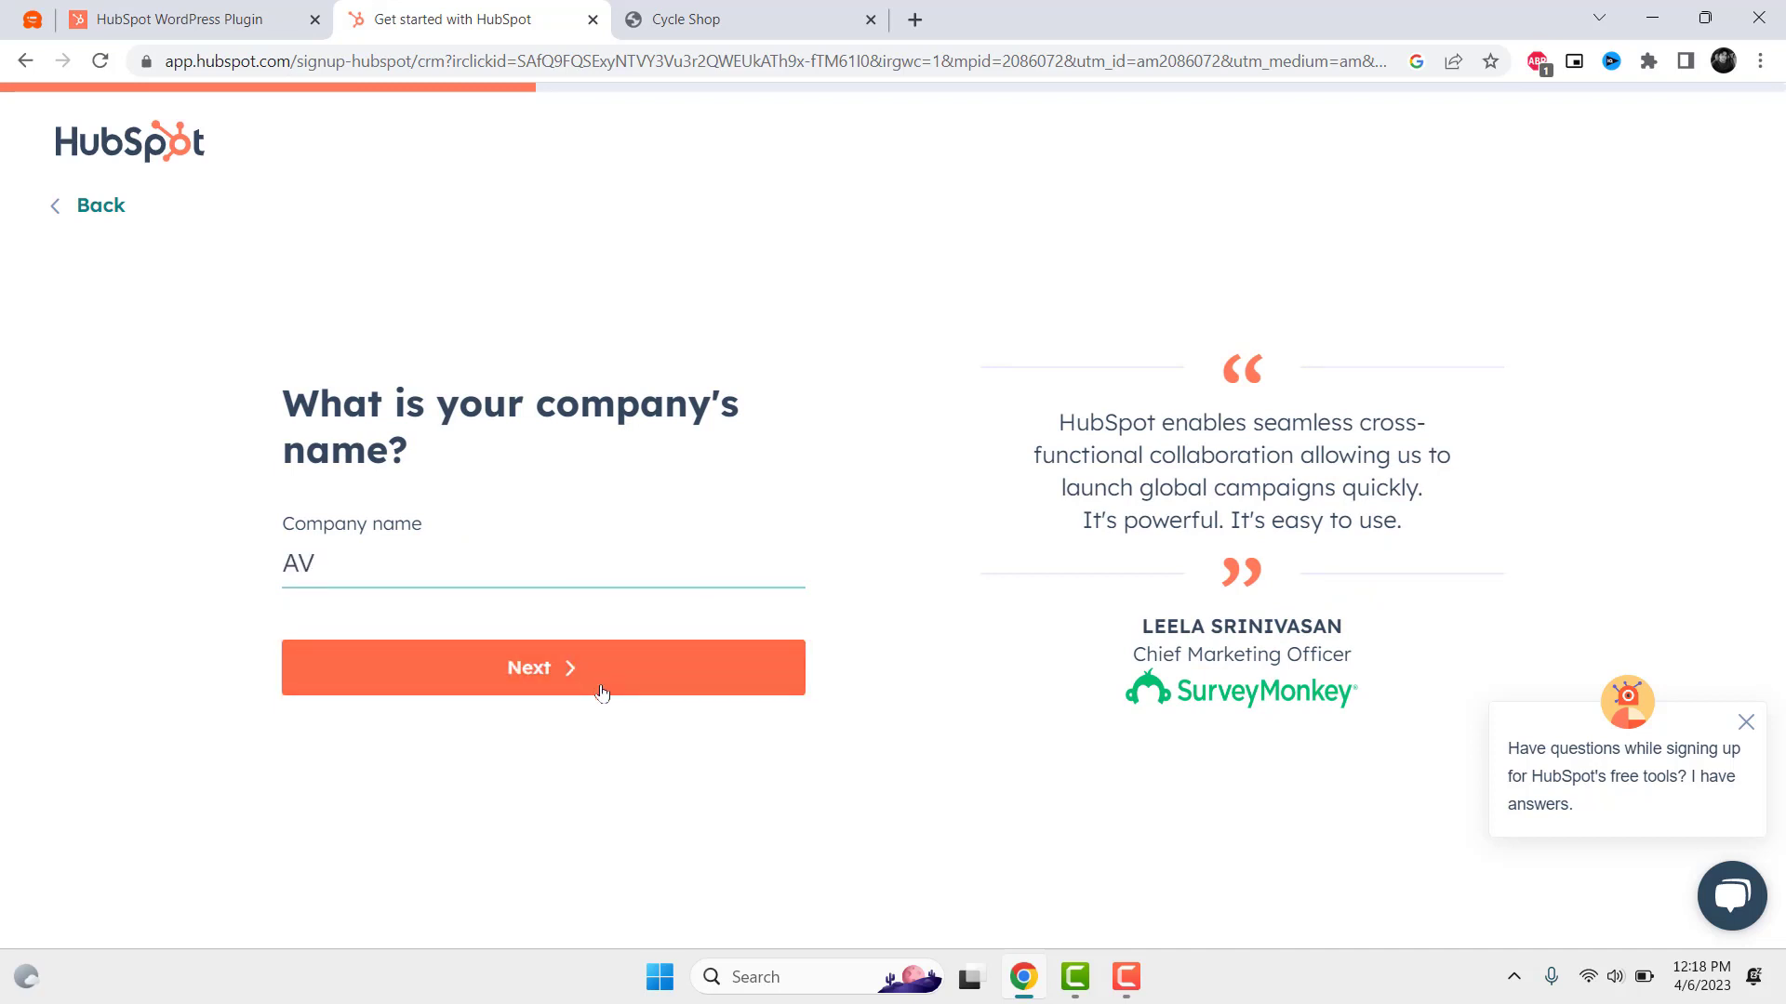
Step: Submit AV as the company name and choose 2 to 5 as the number of people working there
{"action": "left_click", "coordinate": [604, 677]}
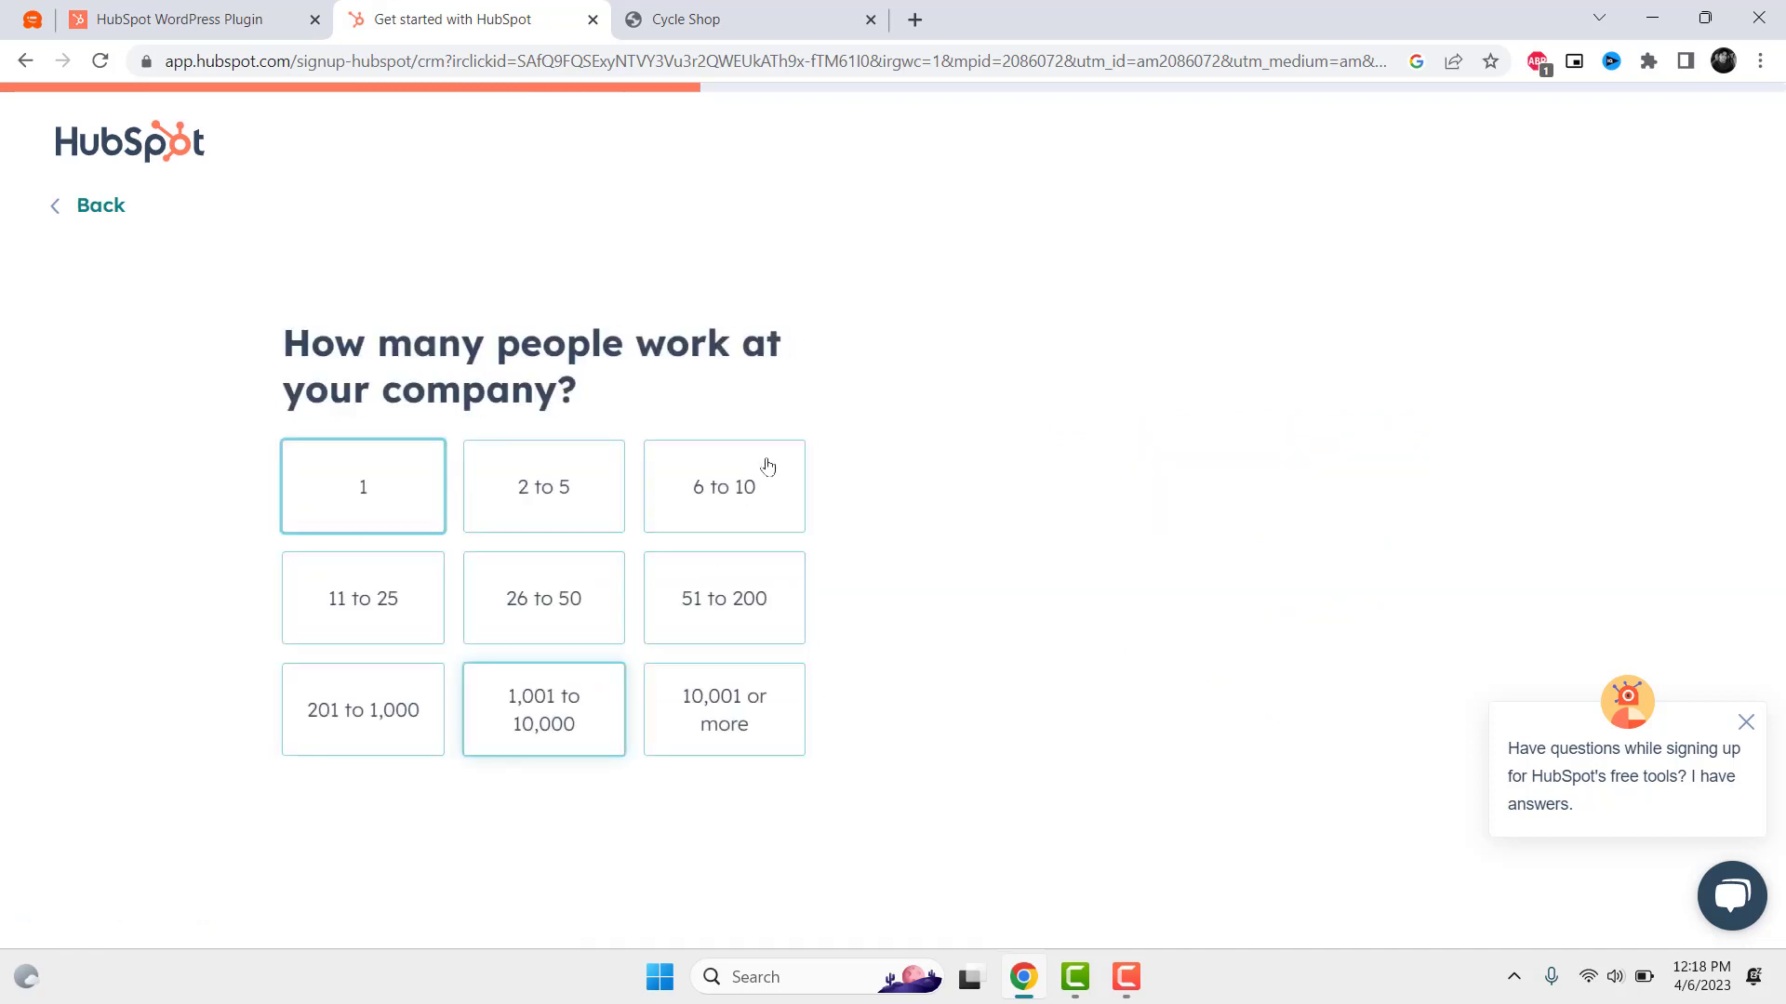
{"action": "left_click", "coordinate": [494, 499]}
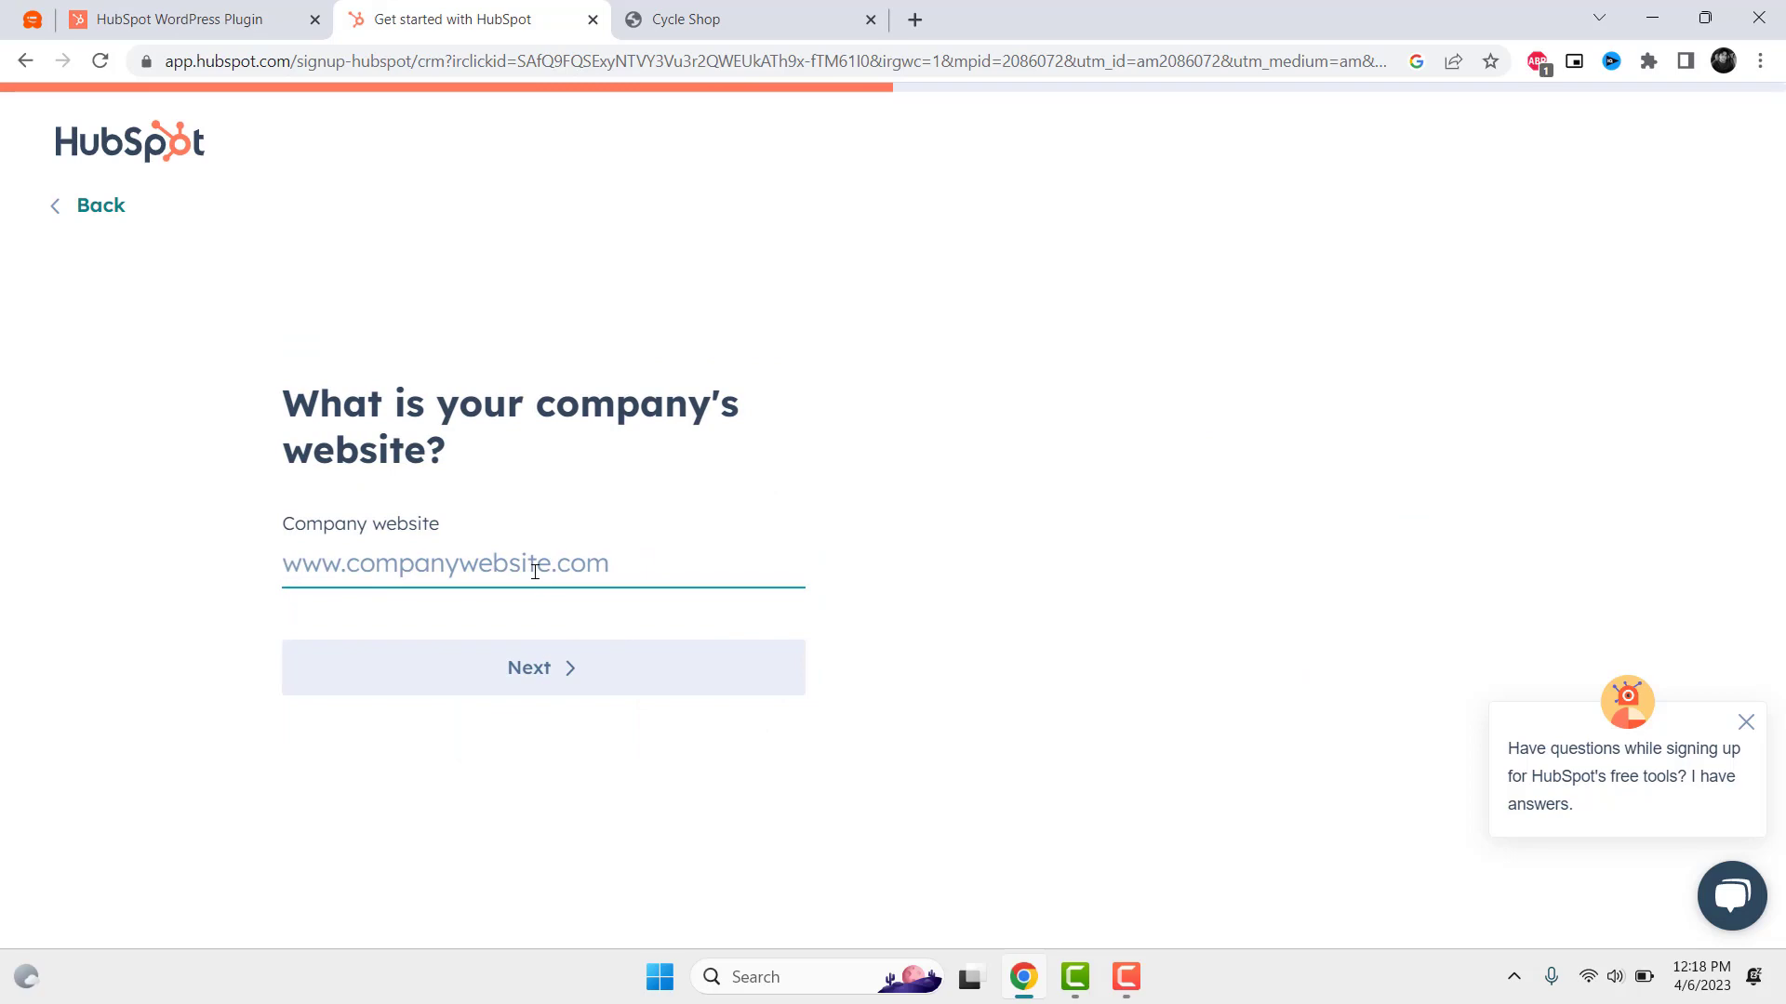
{"action": "left_click", "coordinate": [677, 20]}
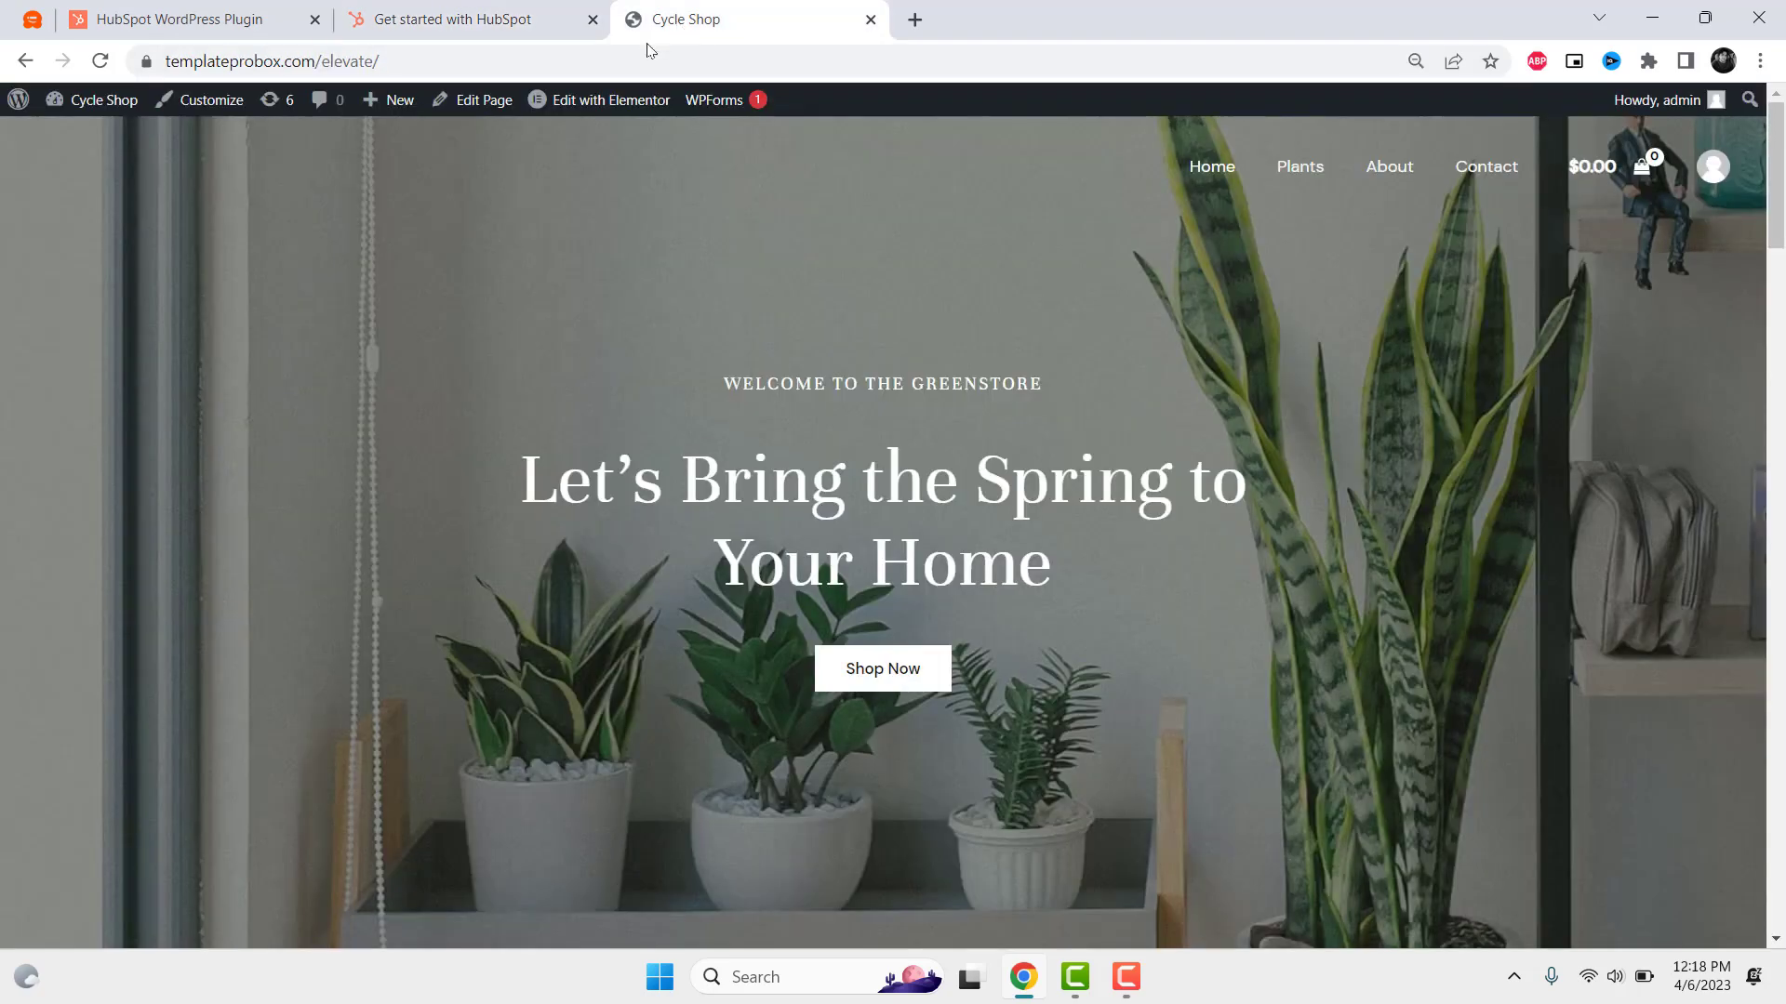
{"action": "left_click", "coordinate": [628, 58]}
{"action": "key", "text": "ctrl+c"}
{"action": "left_click", "coordinate": [206, 6]}
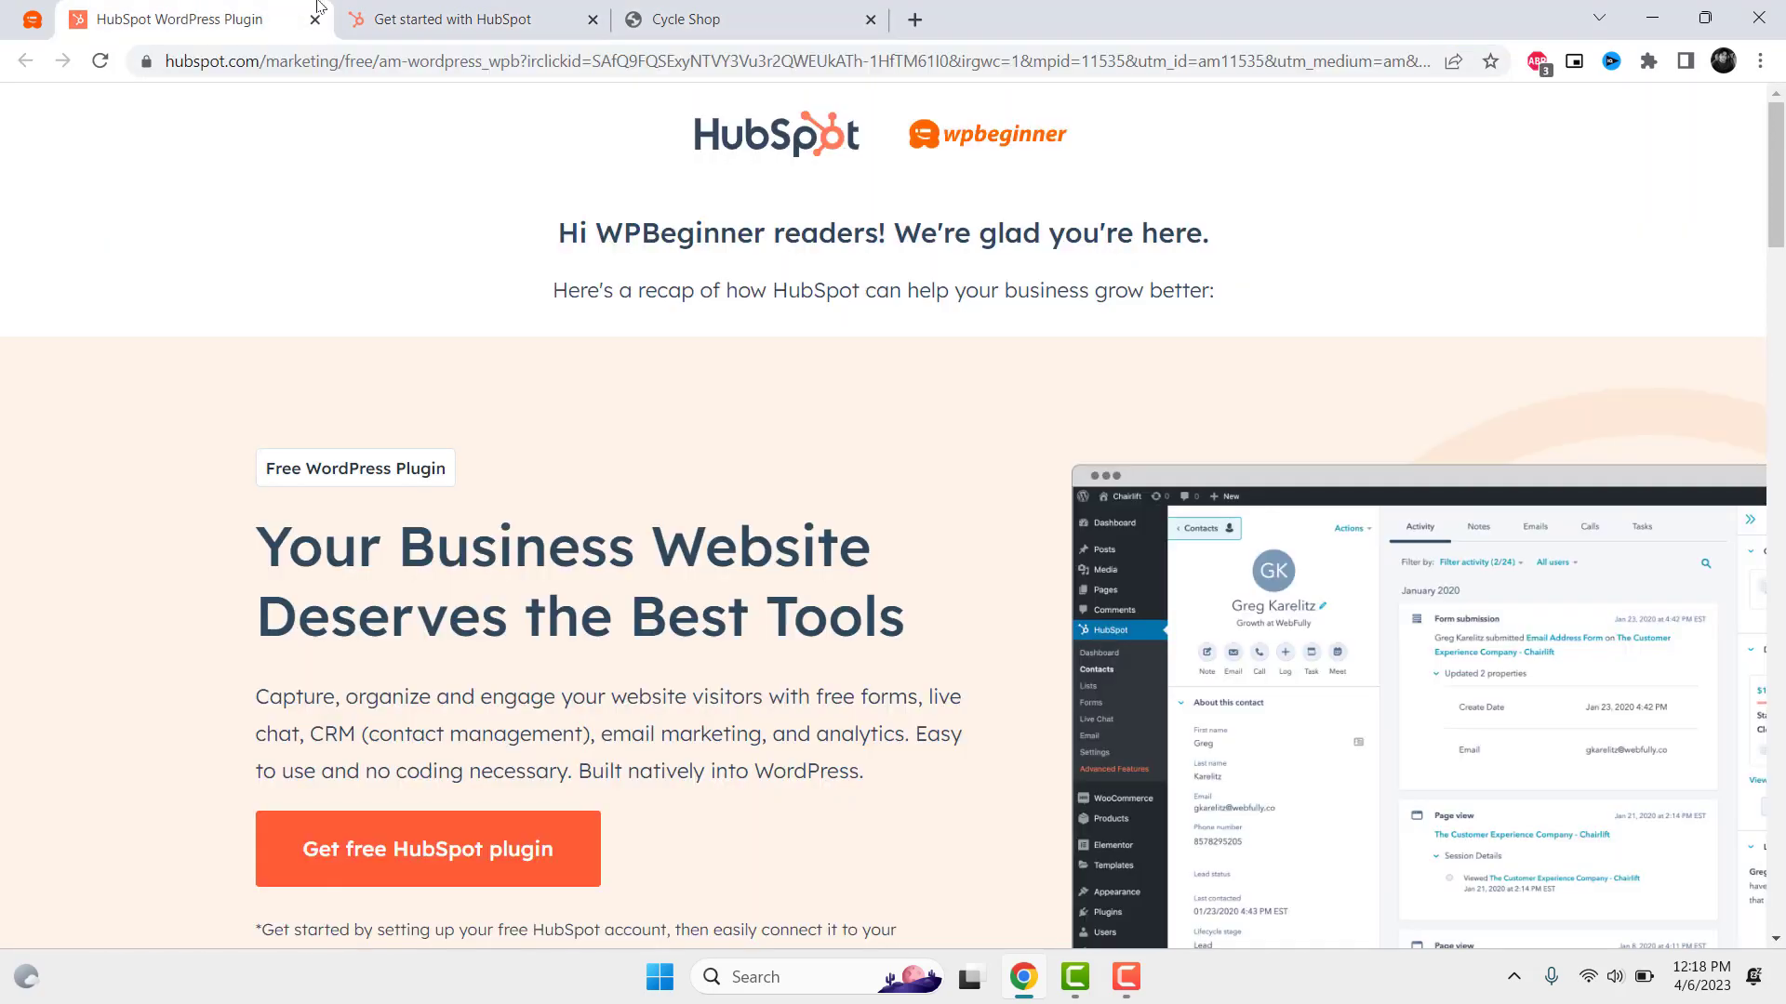
{"action": "left_click", "coordinate": [383, 11]}
{"action": "key", "text": "ctrl+v"}
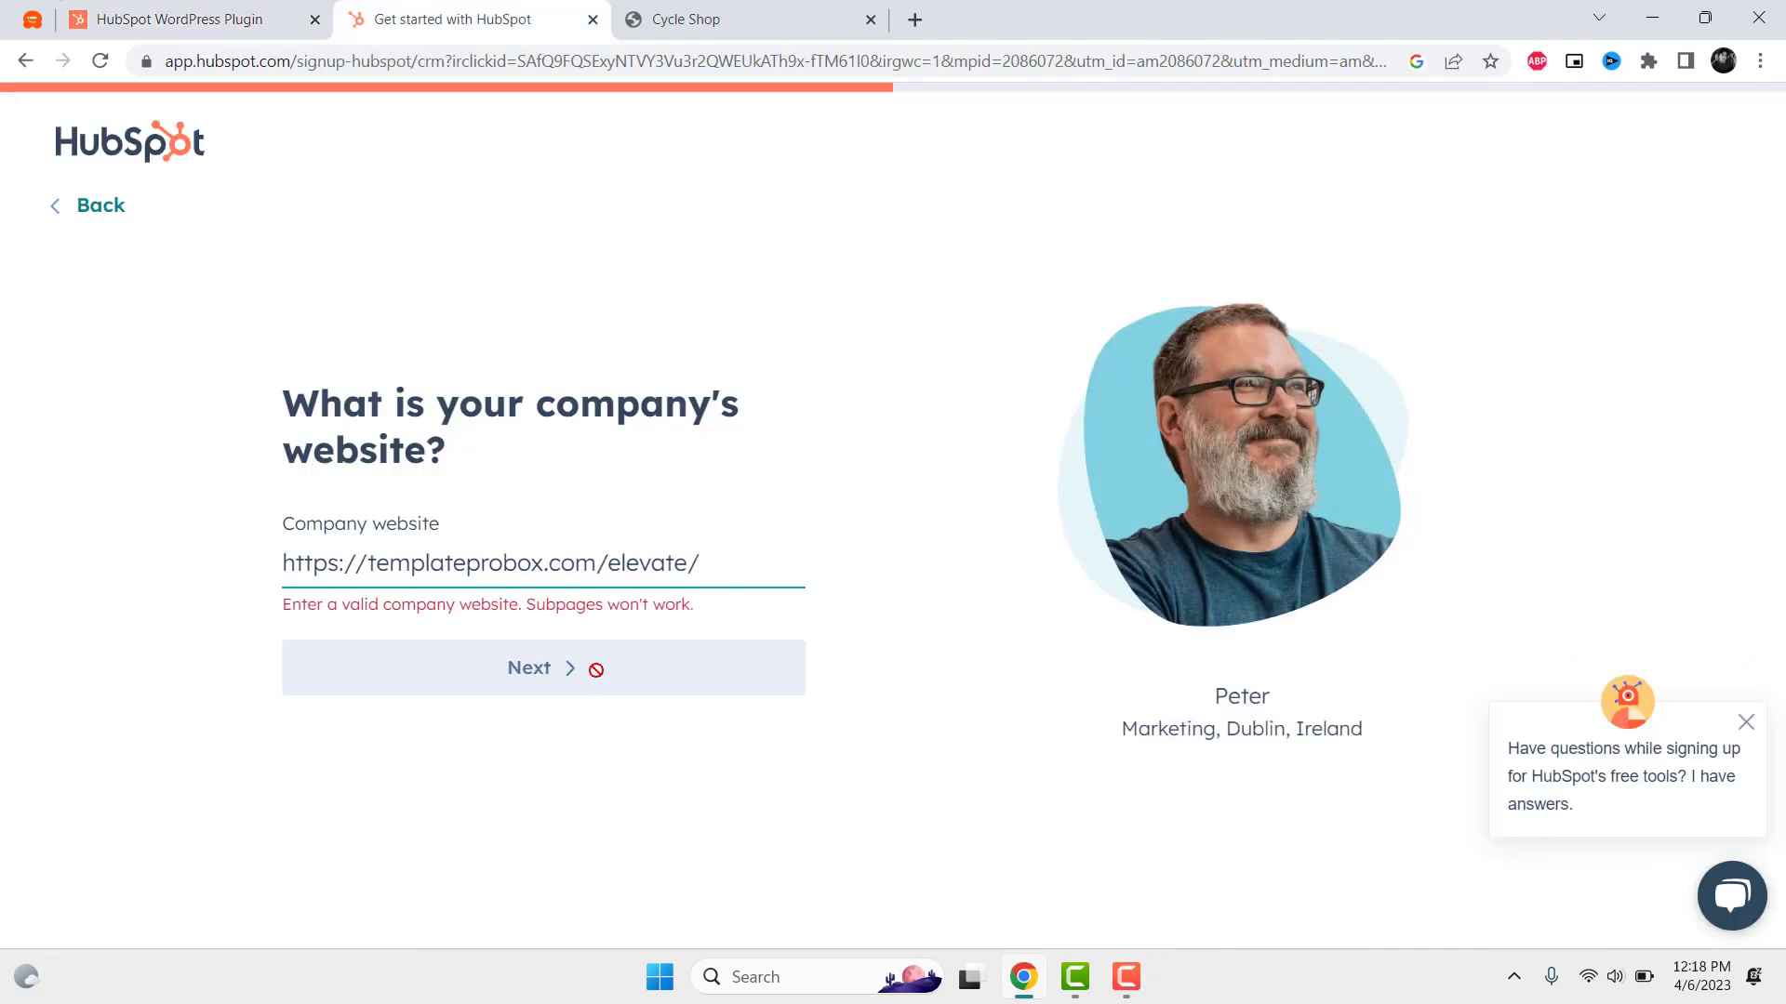
{"action": "left_click_drag", "start_coordinate": [613, 564], "coordinate": [809, 558]}
{"action": "key", "text": "BackSpace"}
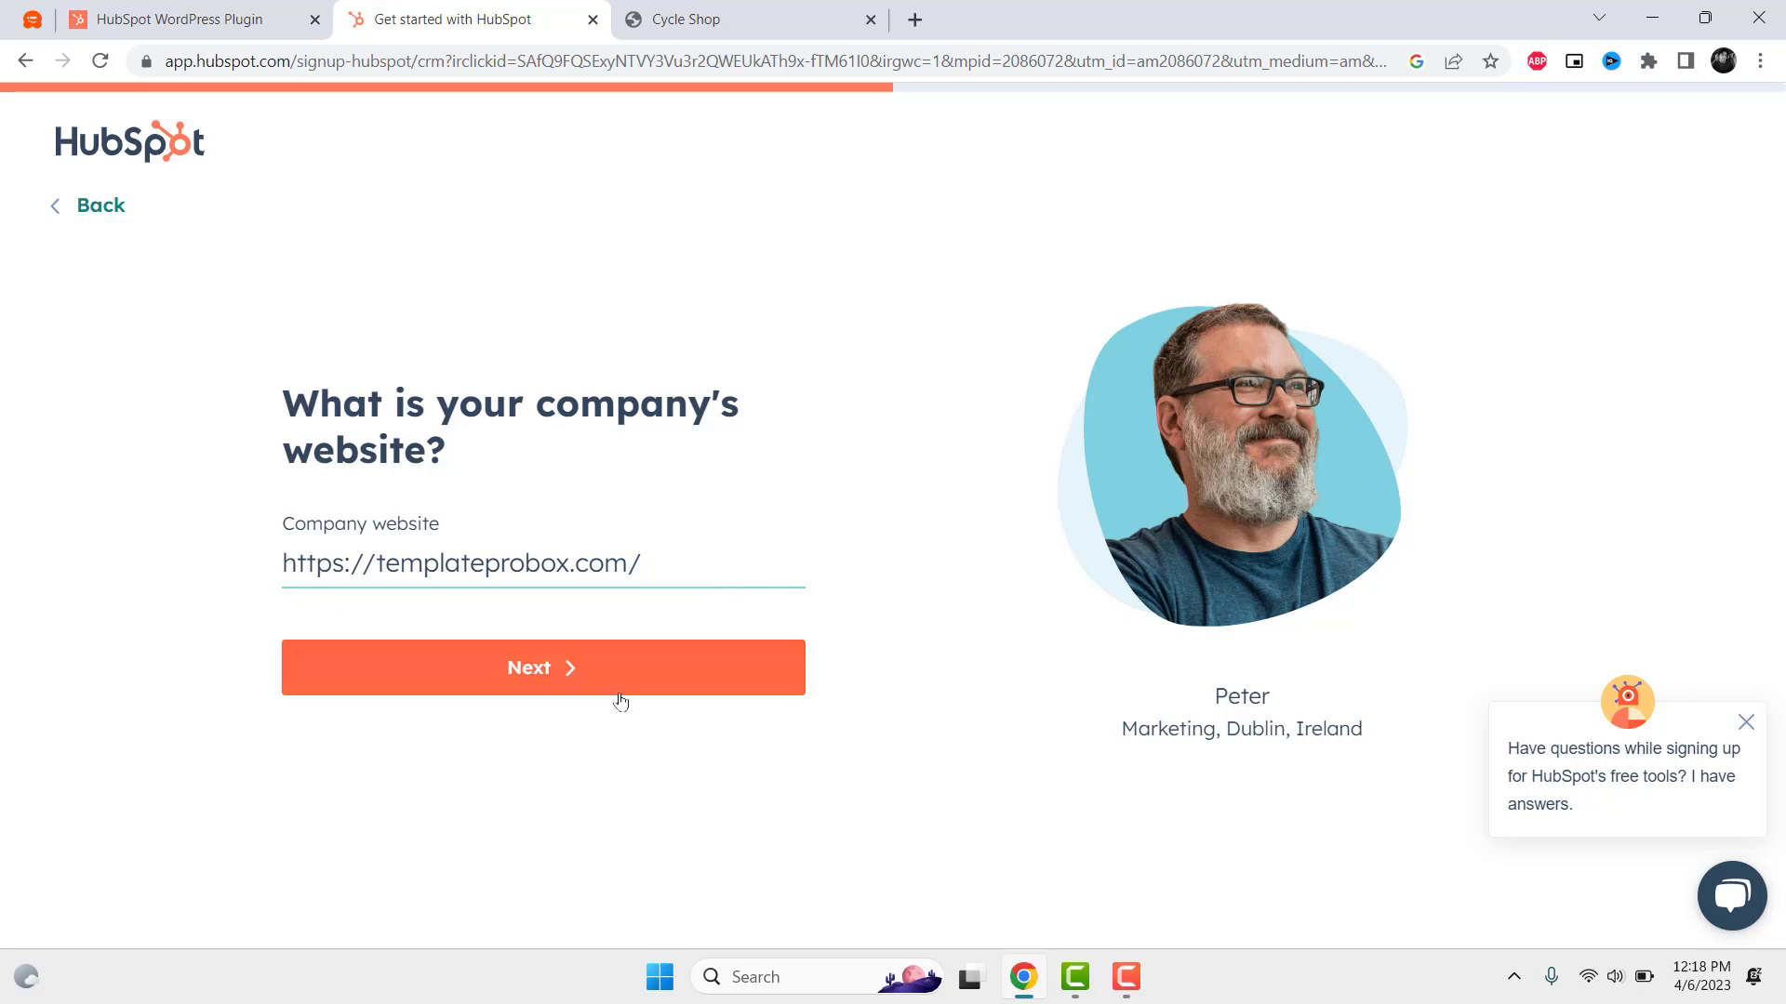
{"action": "left_click", "coordinate": [623, 677]}
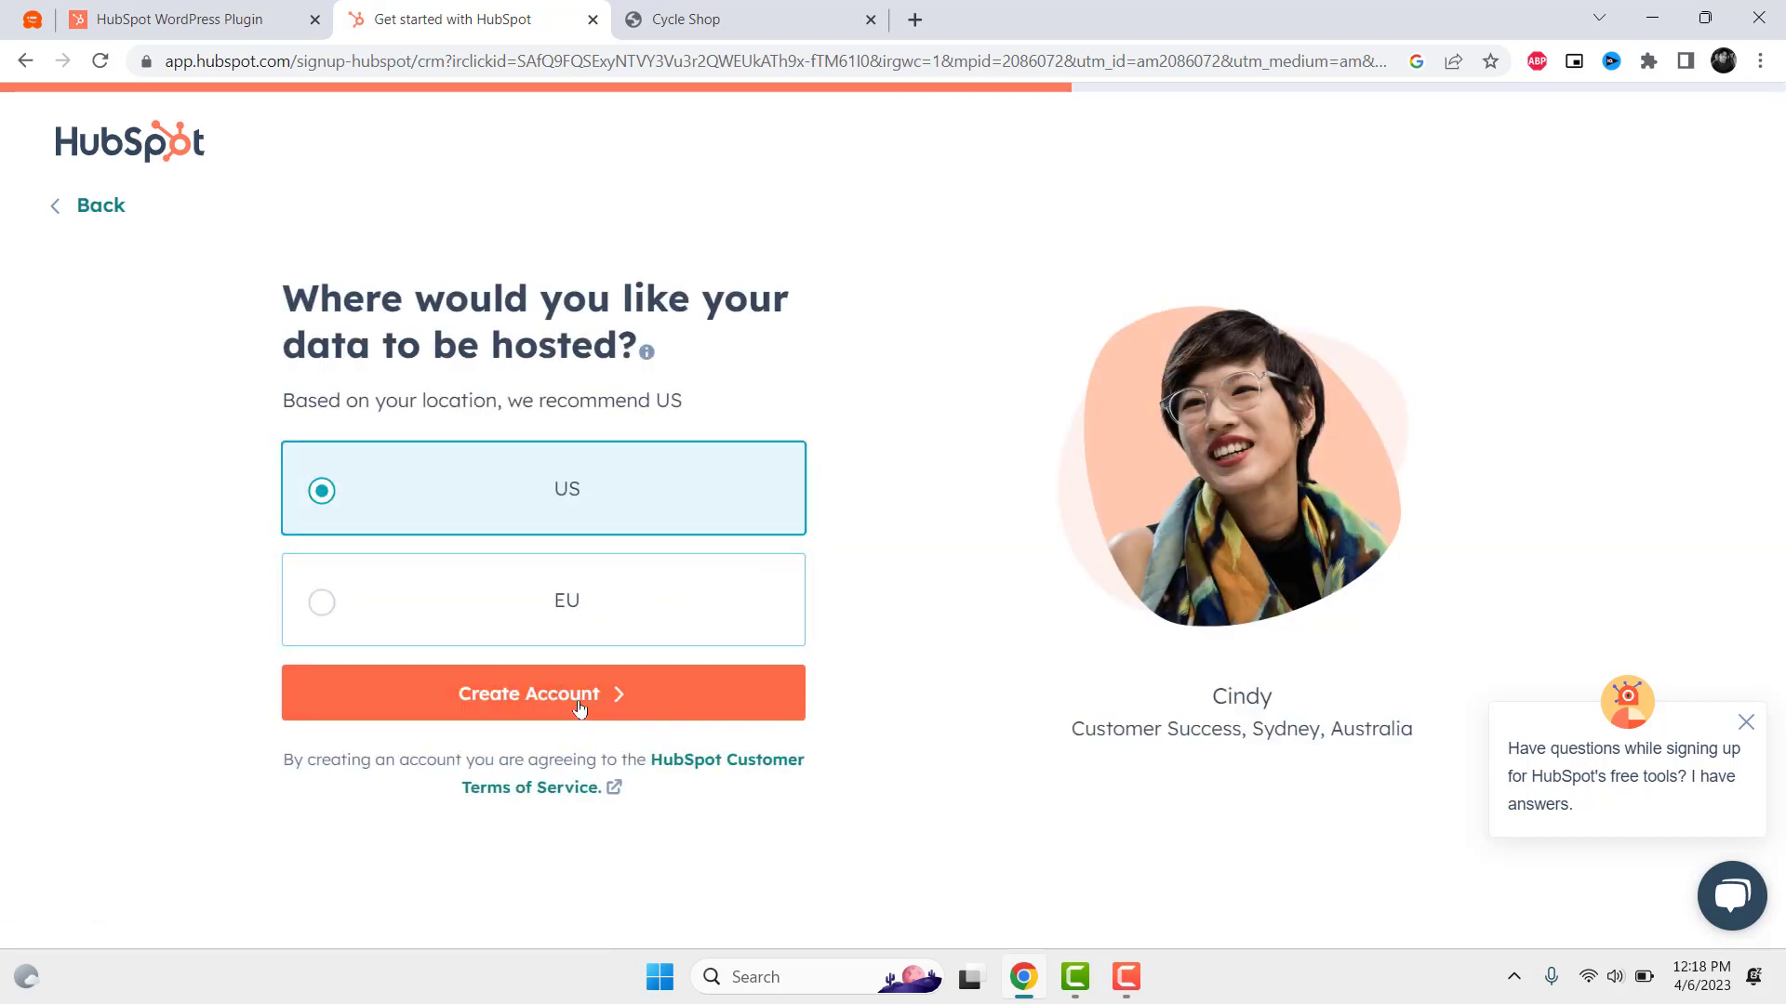
{"action": "left_click", "coordinate": [578, 710]}
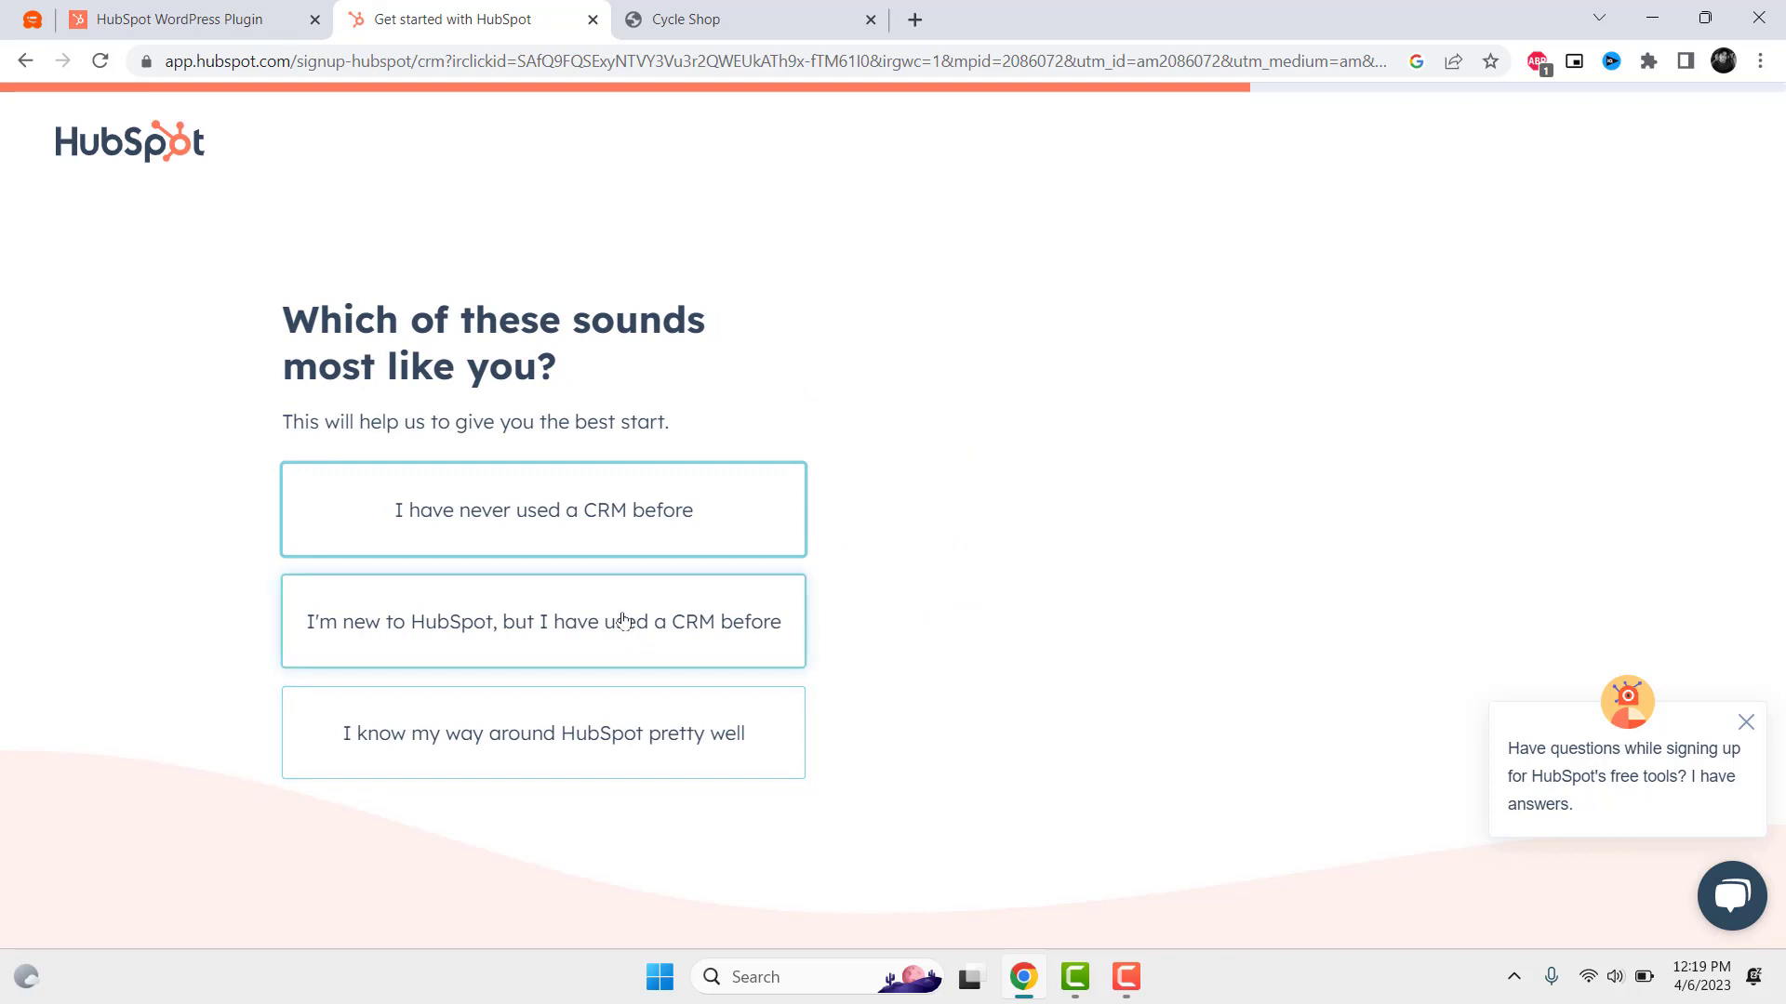
Step: Answer the setup questions with "I know my way around HubSpot pretty well" and the goal "Create a set of high-performing sales tools"
{"action": "left_click", "coordinate": [657, 744]}
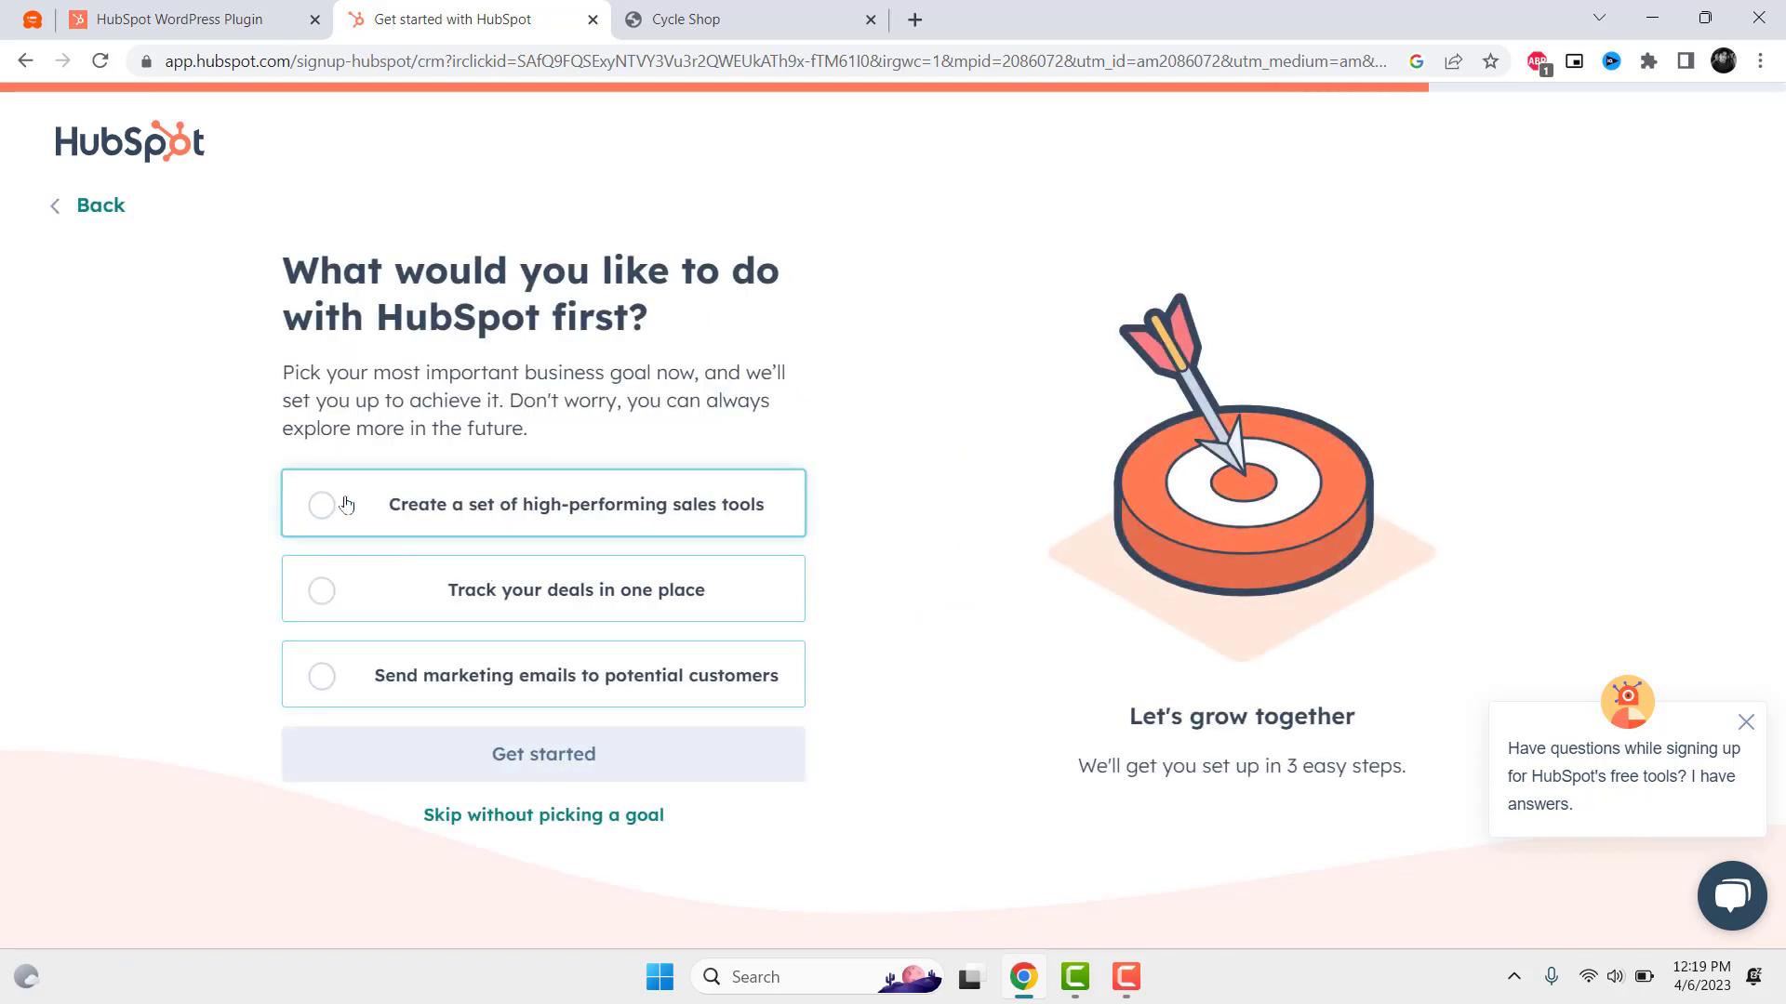
{"action": "left_click", "coordinate": [313, 506]}
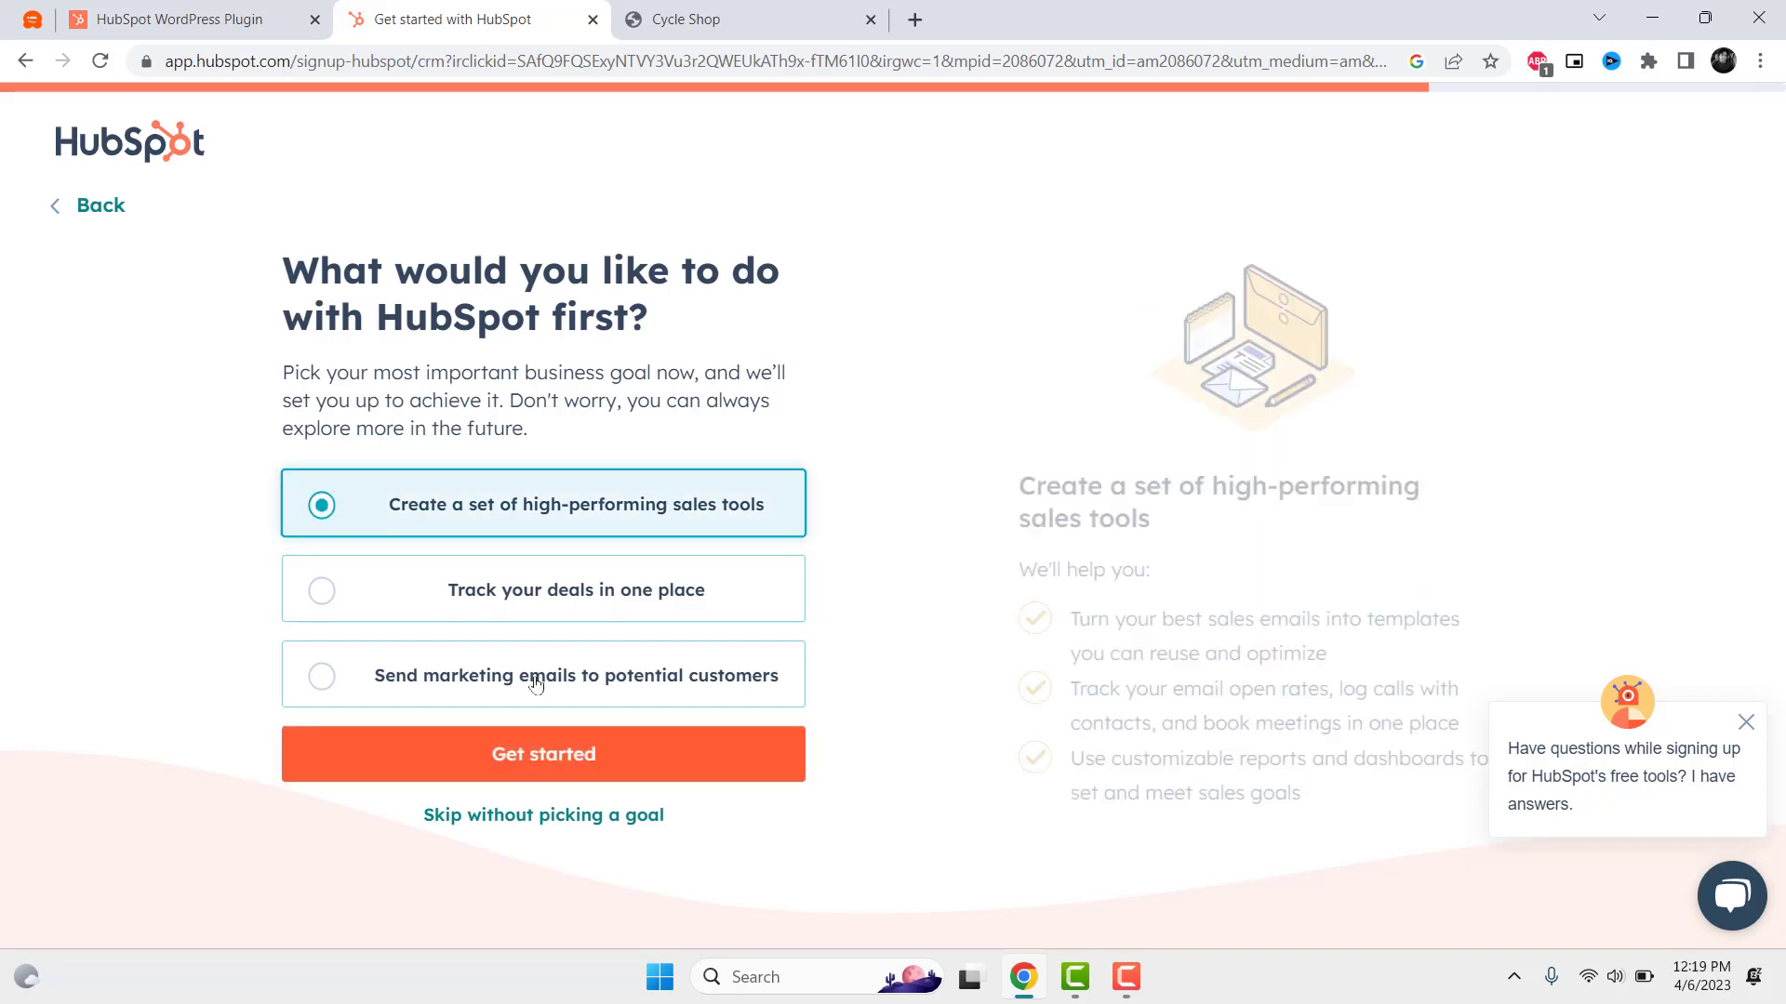
{"action": "left_click", "coordinate": [565, 750]}
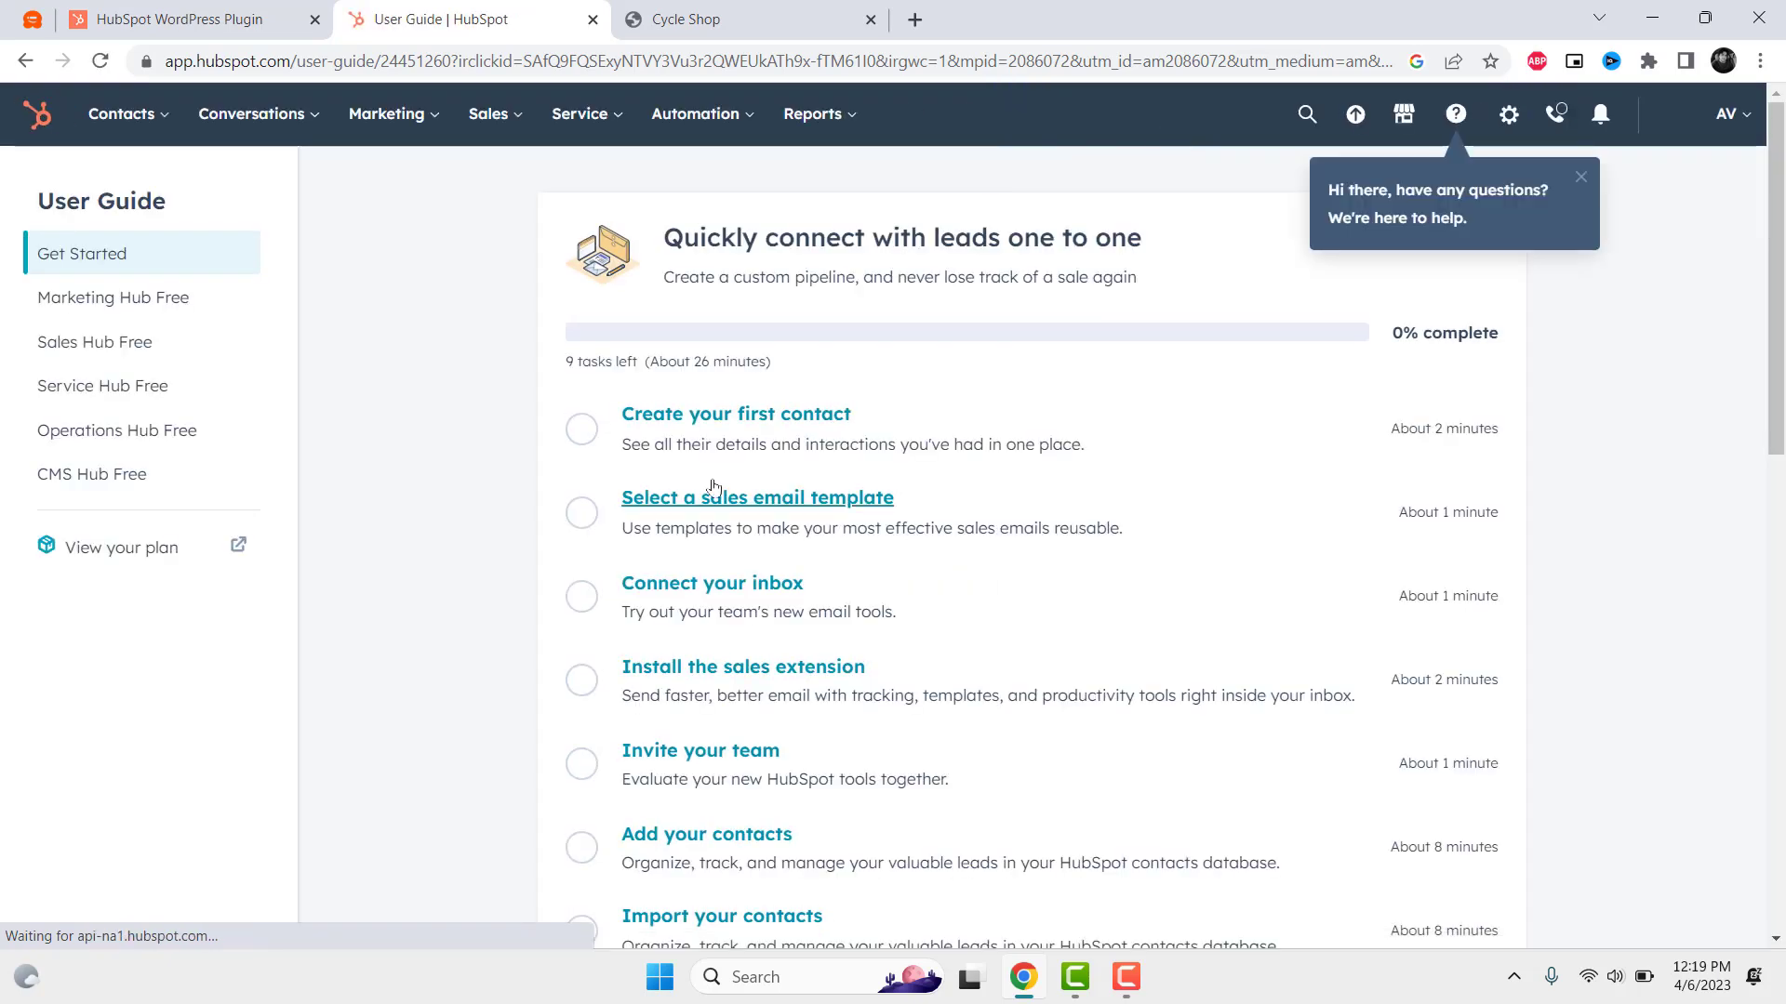
Step: Open the marketing Forms page
{"action": "left_click", "coordinate": [496, 112]}
{"action": "left_click", "coordinate": [402, 117]}
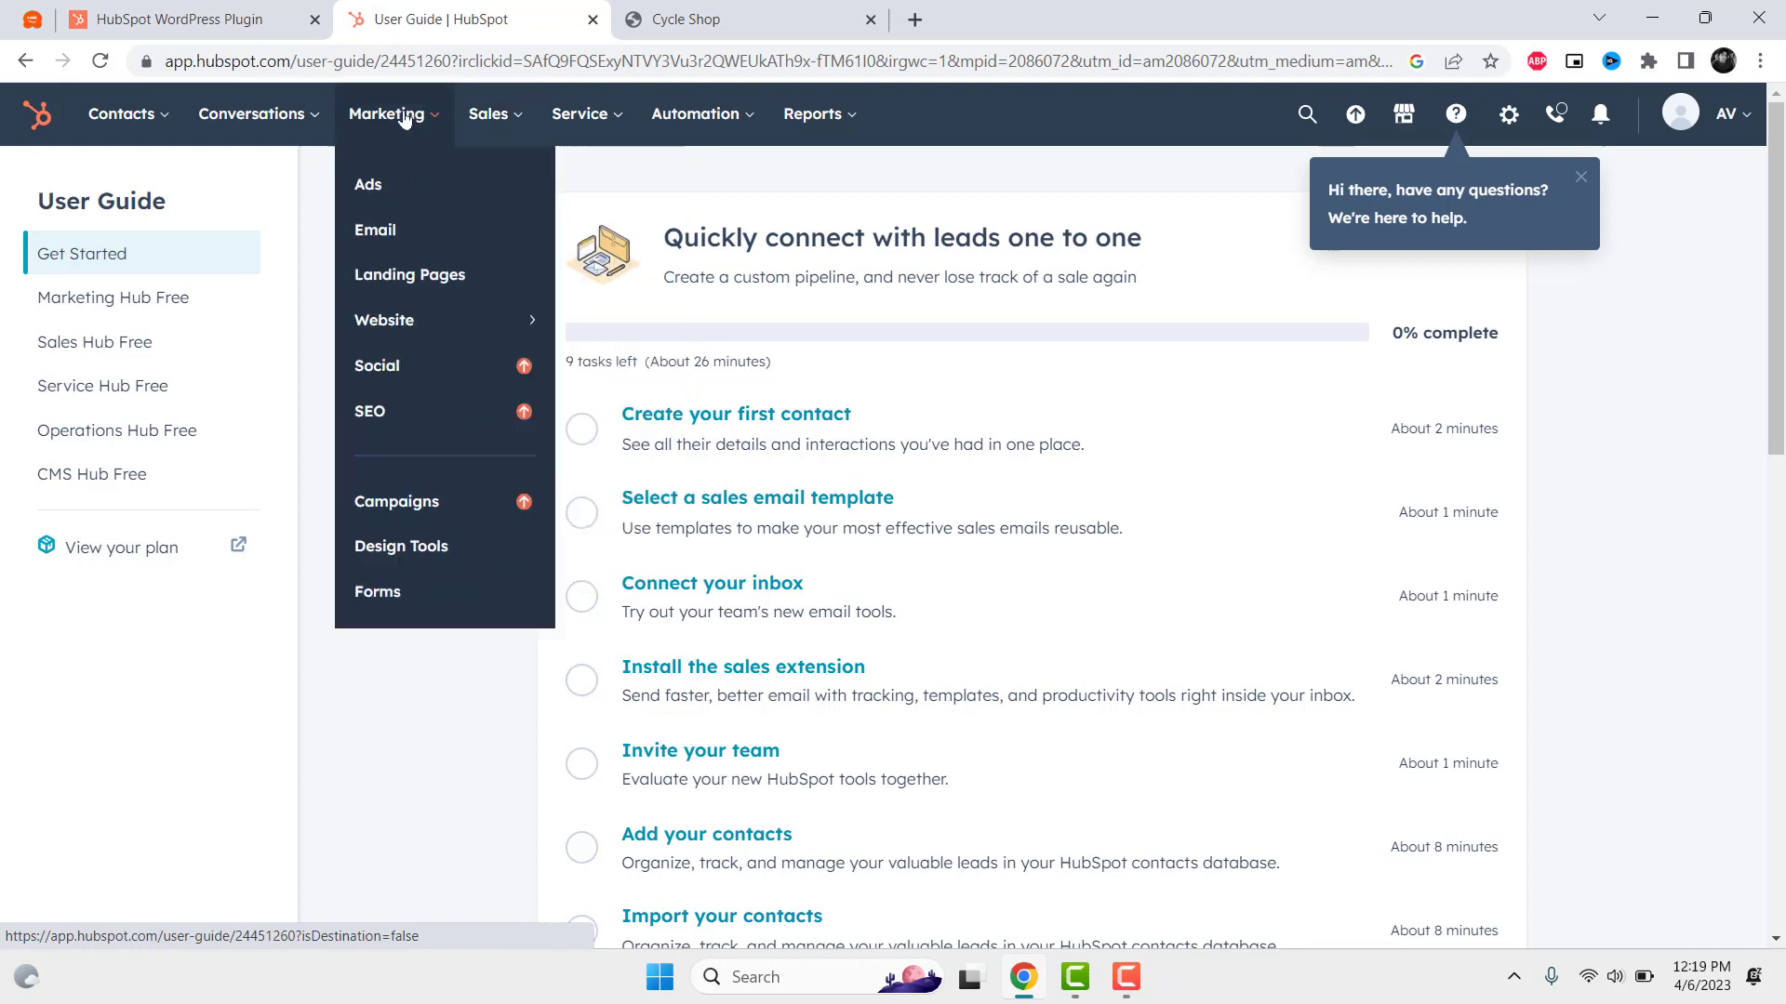
{"action": "left_click", "coordinate": [411, 597]}
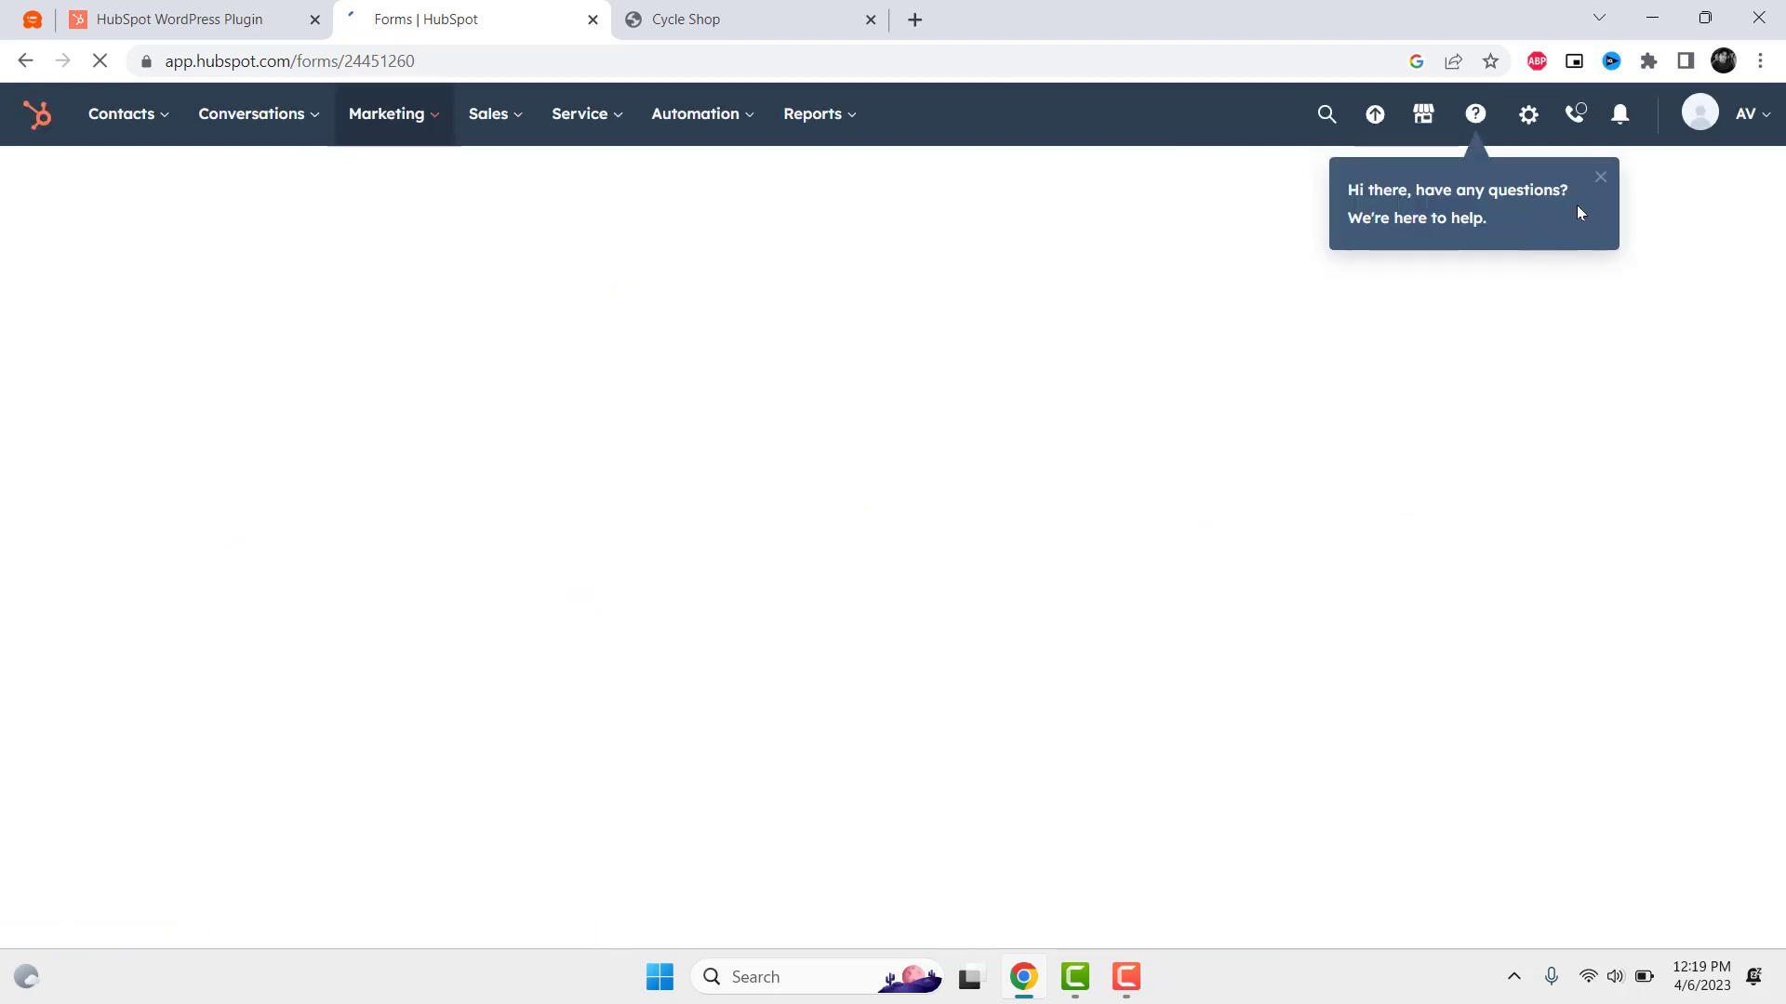
{"action": "left_click", "coordinate": [1128, 979]}
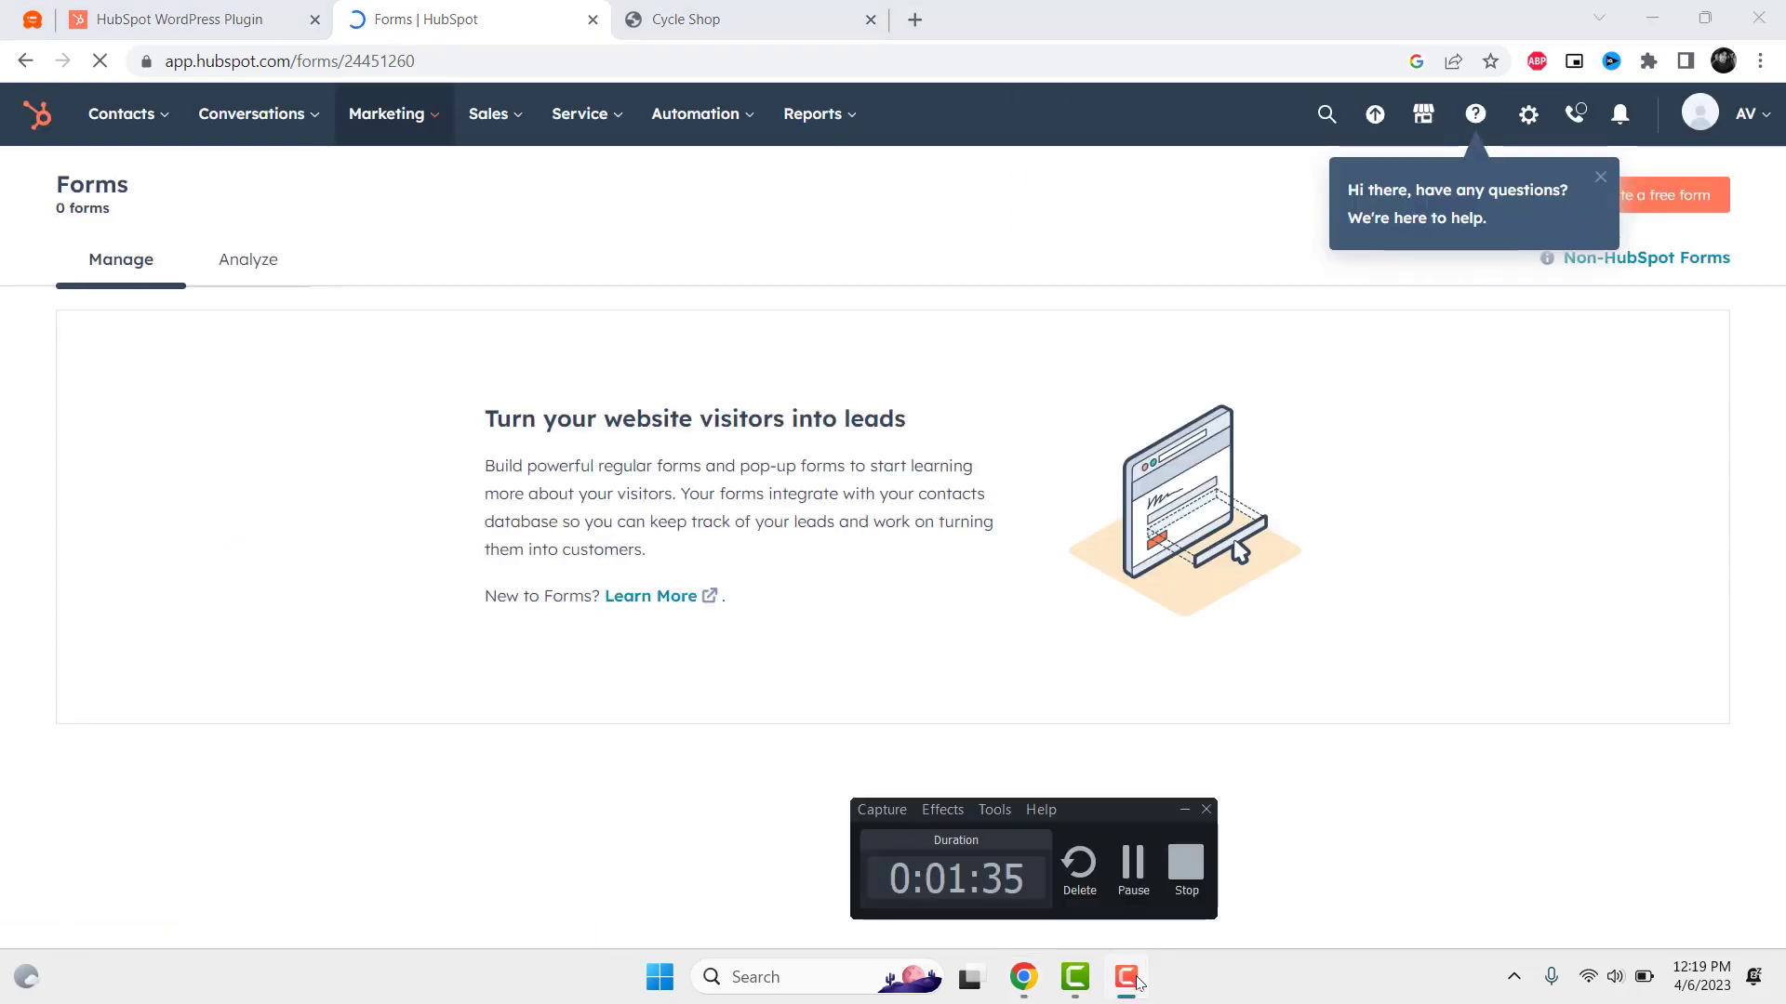
{"action": "left_click", "coordinate": [1128, 978]}
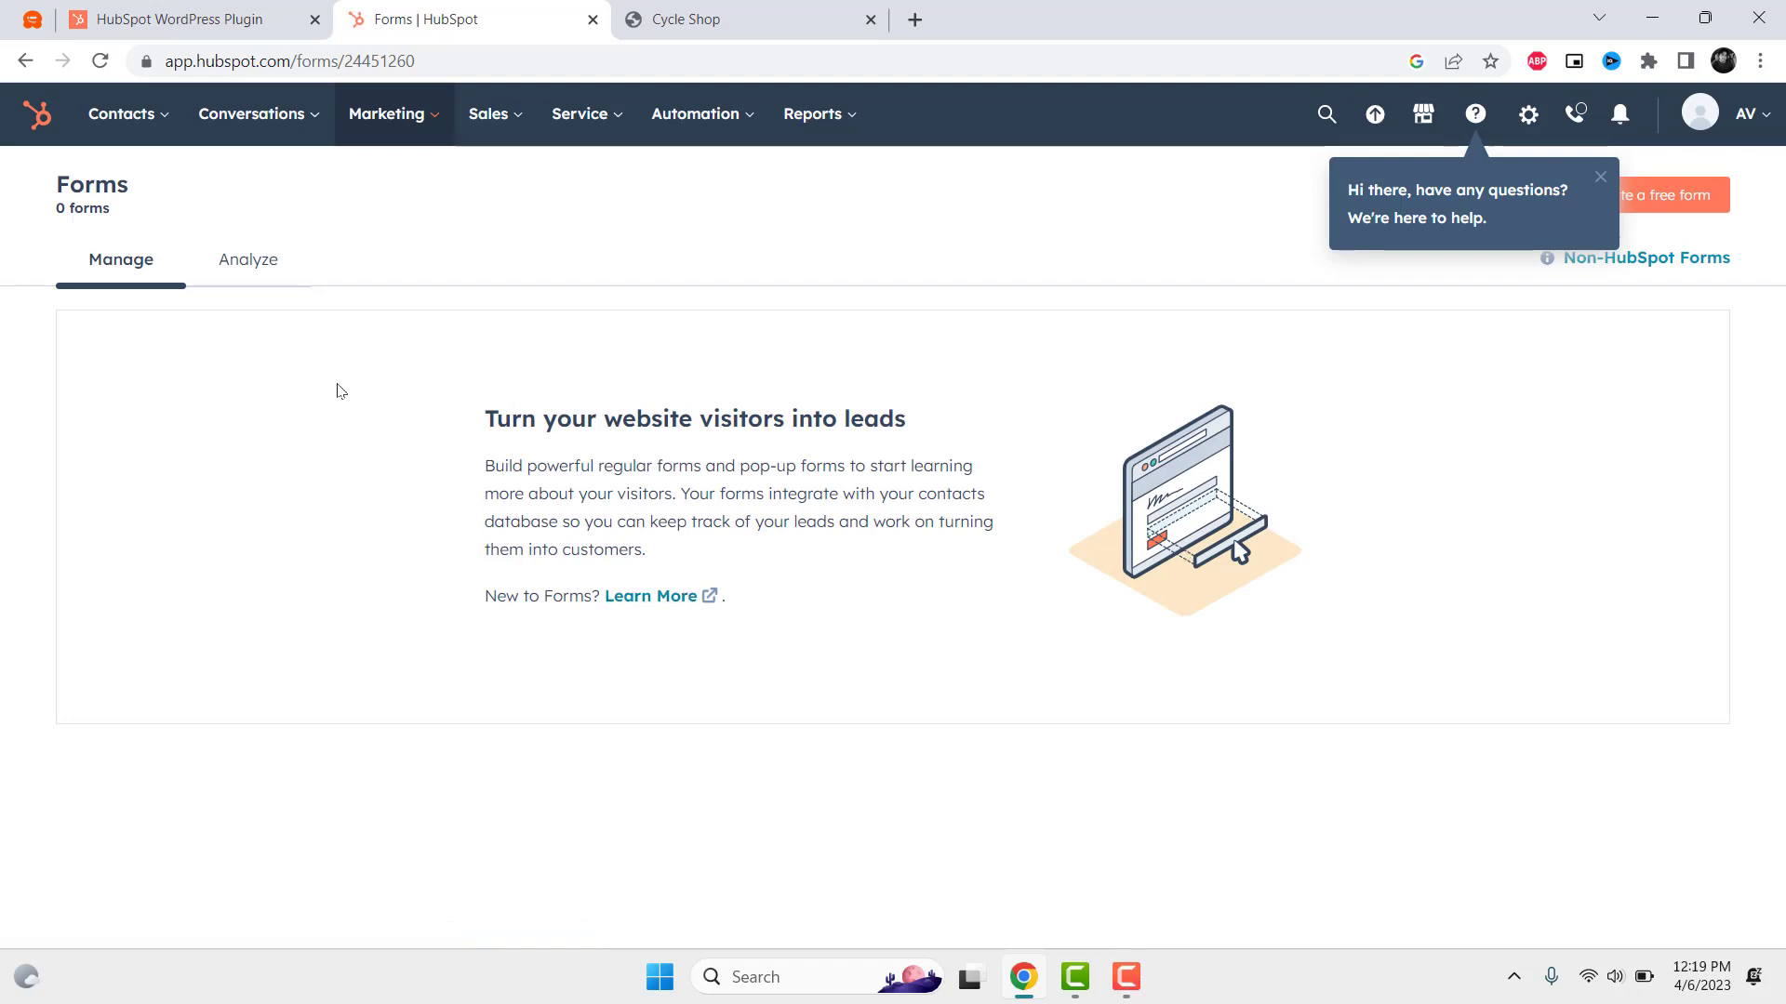
Step: Dismiss the help message and start a new free form of the Embedded form type
{"action": "left_click", "coordinate": [1598, 183]}
{"action": "left_click", "coordinate": [1672, 195]}
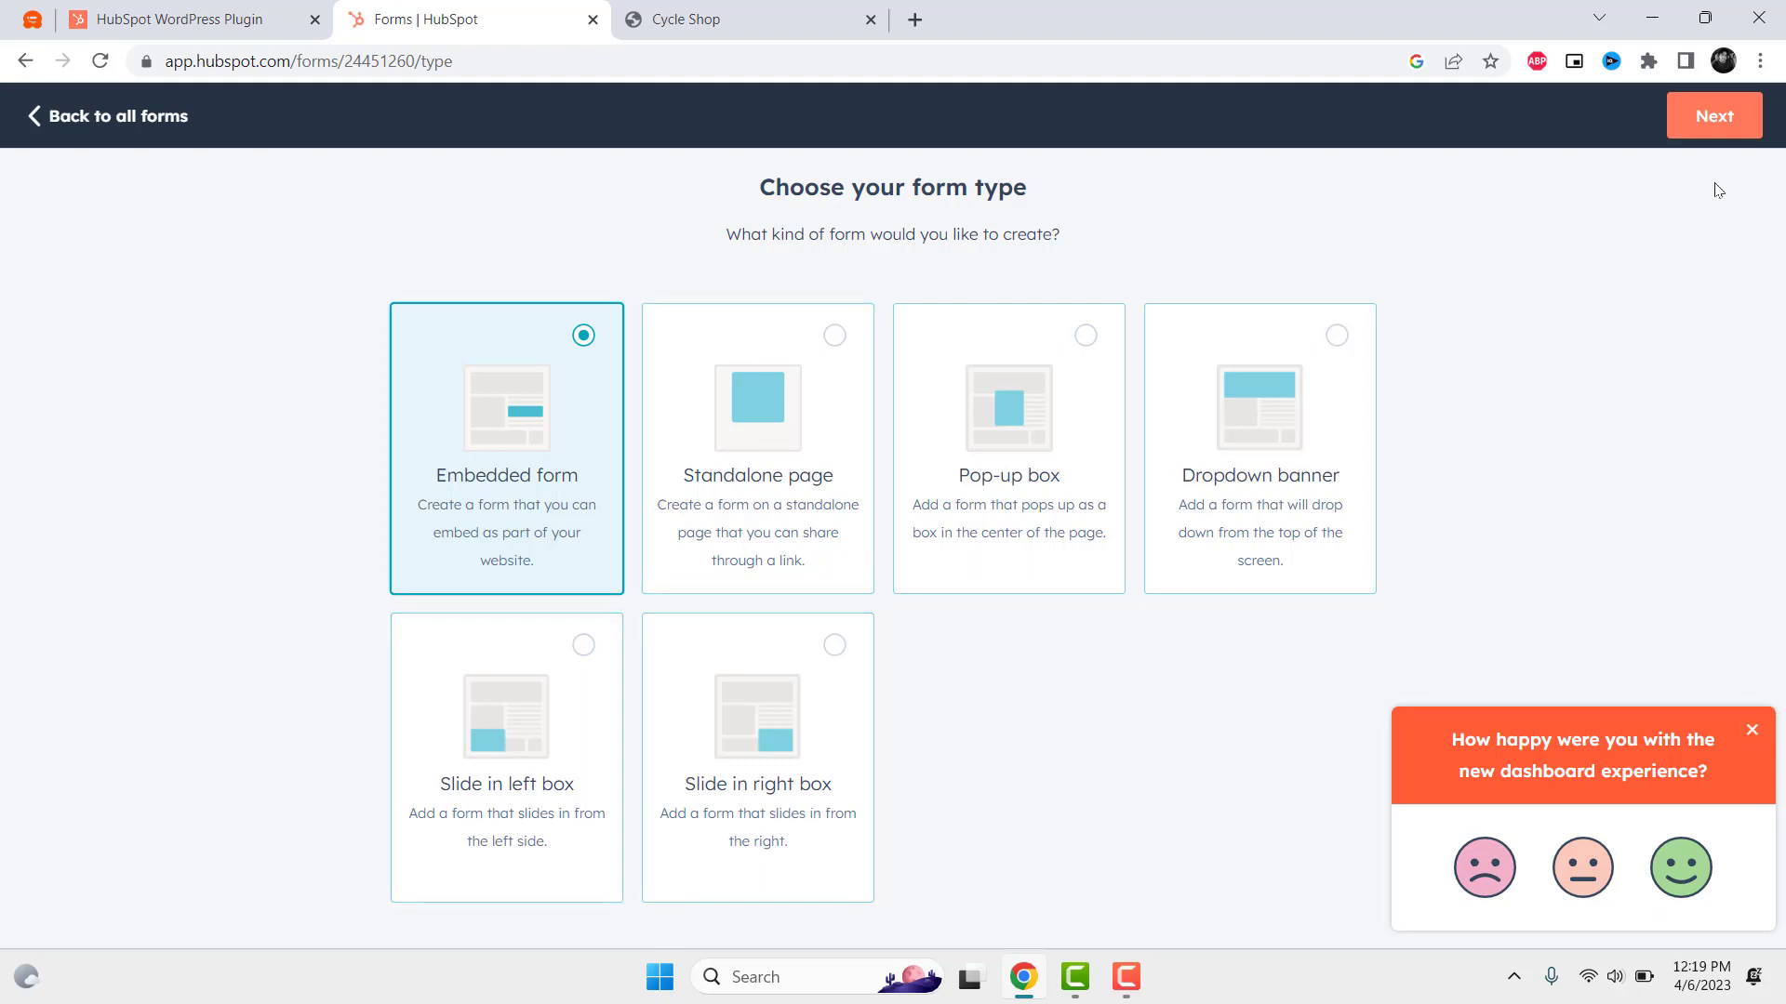
{"action": "left_click", "coordinate": [1716, 114]}
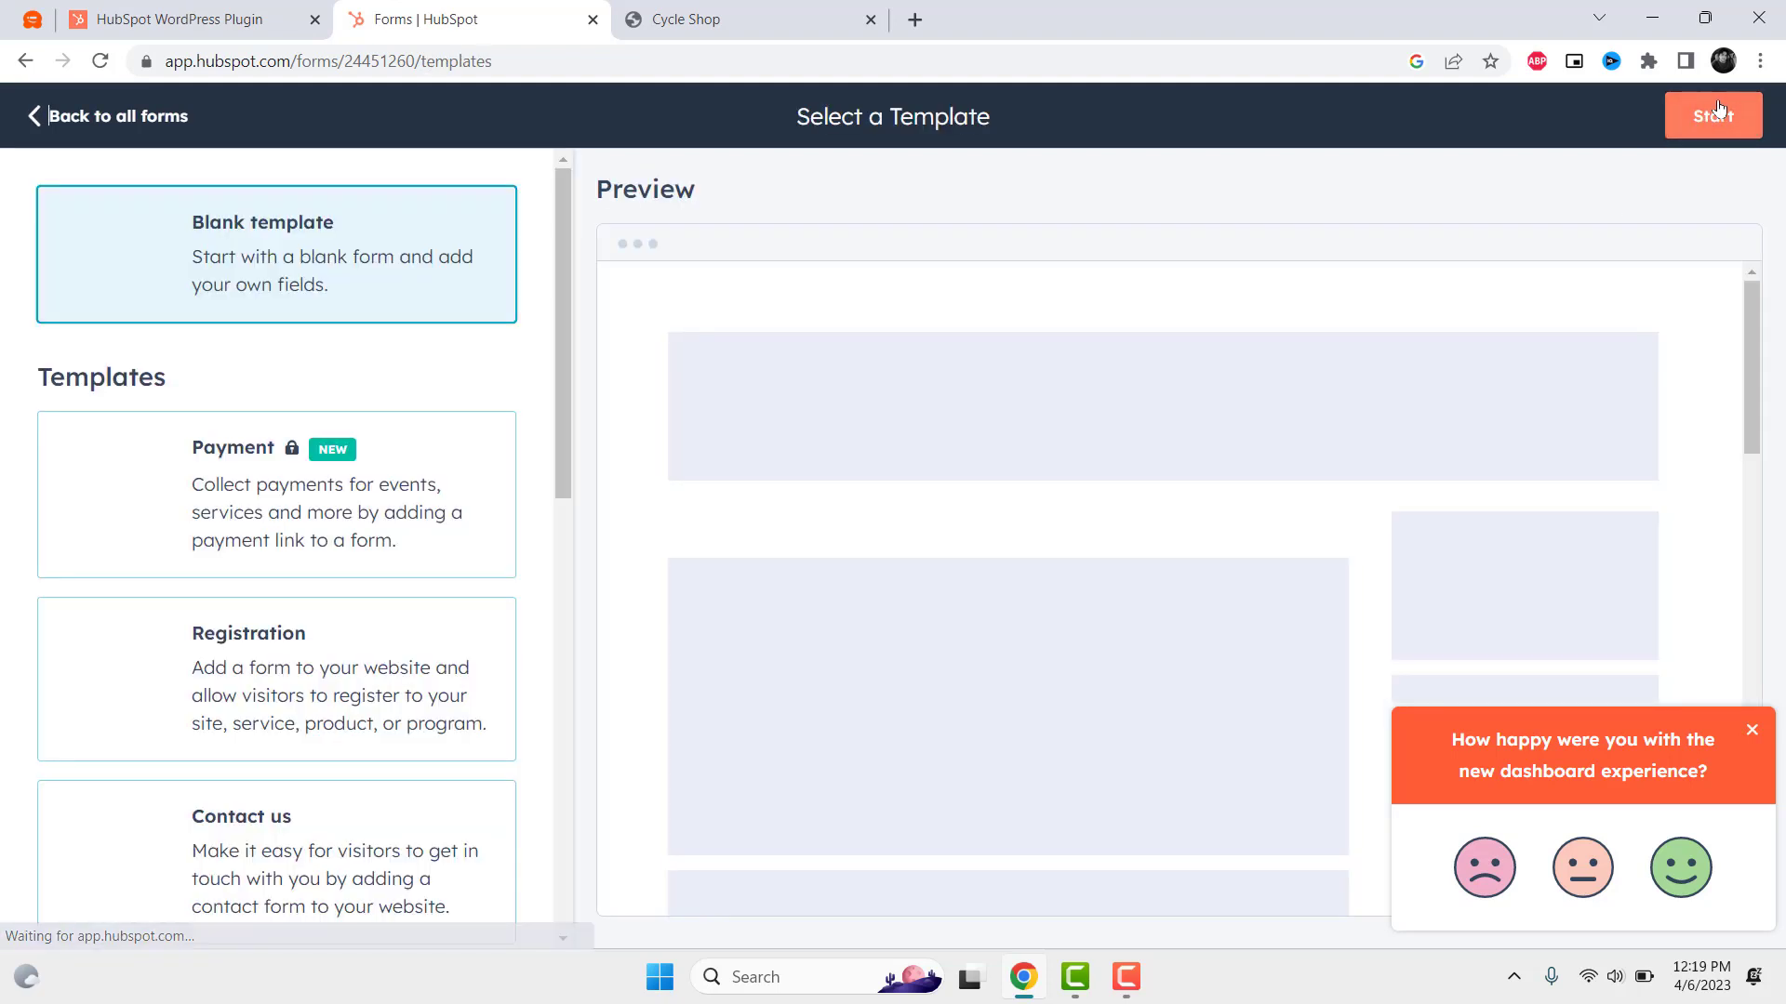
Step: Choose the Contact us template, review its preview, and start editing the form
{"action": "scroll", "coordinate": [1337, 558], "scroll_direction": "down", "scroll_amount": 3}
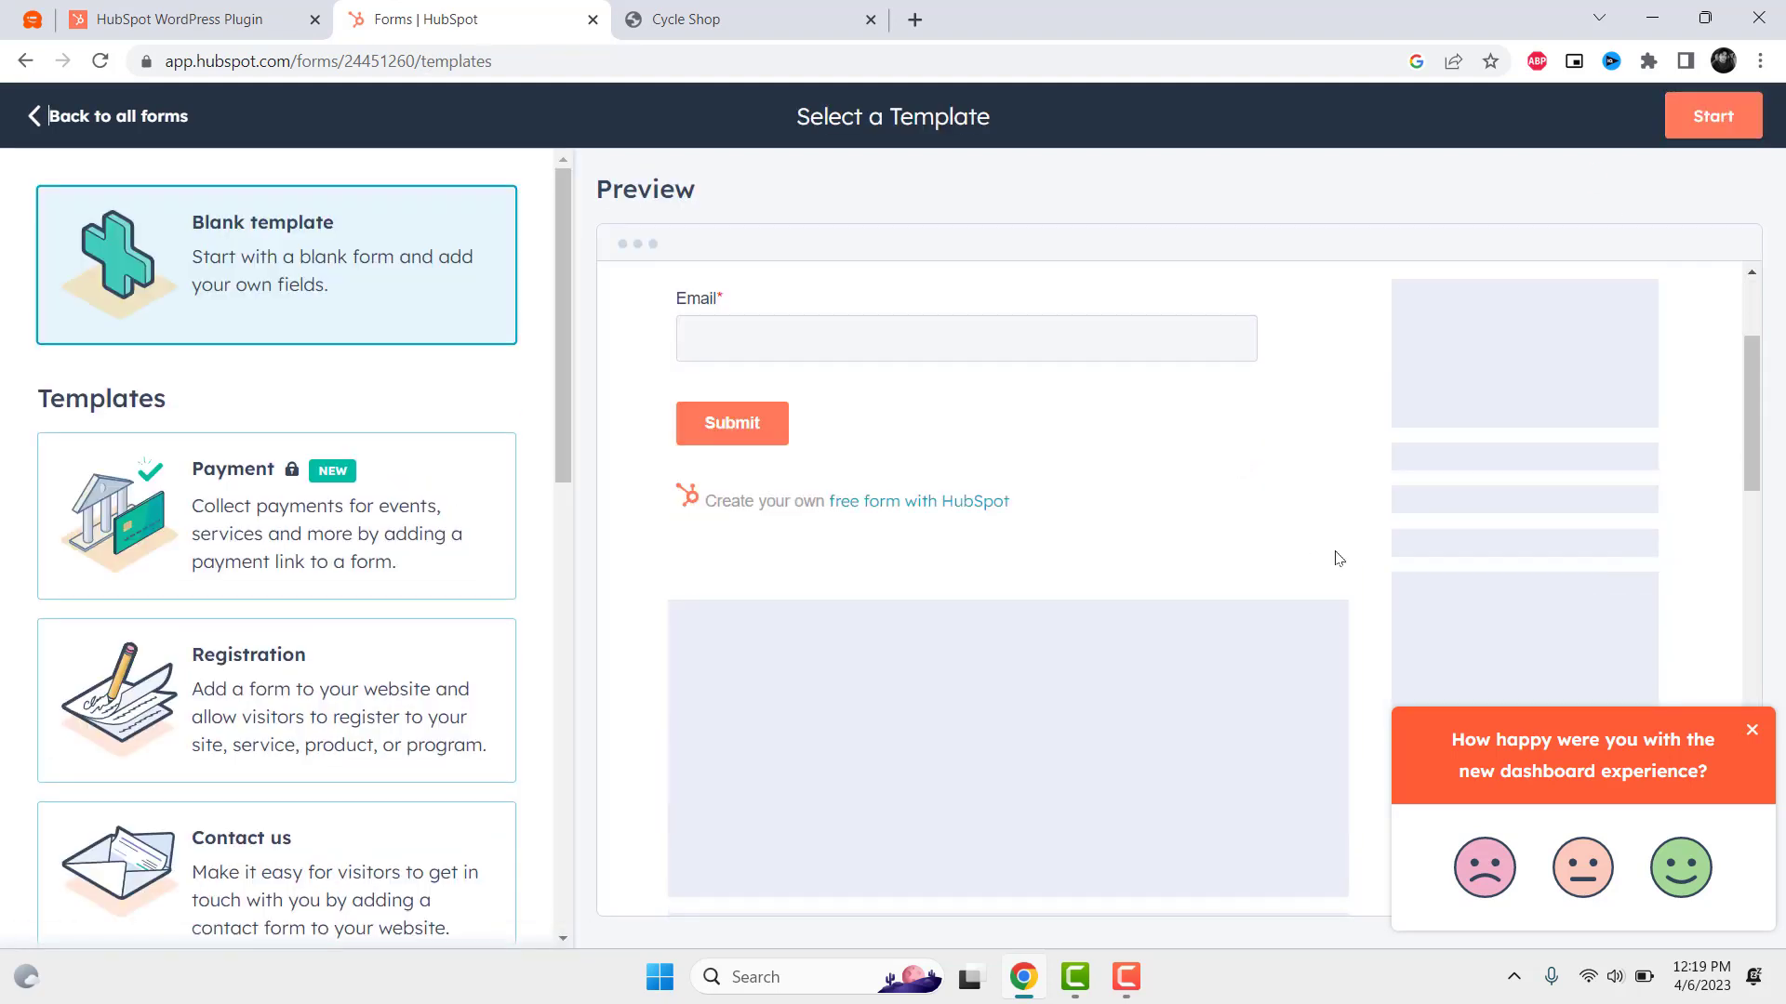
{"action": "scroll", "coordinate": [1042, 545], "scroll_direction": "up", "scroll_amount": 3}
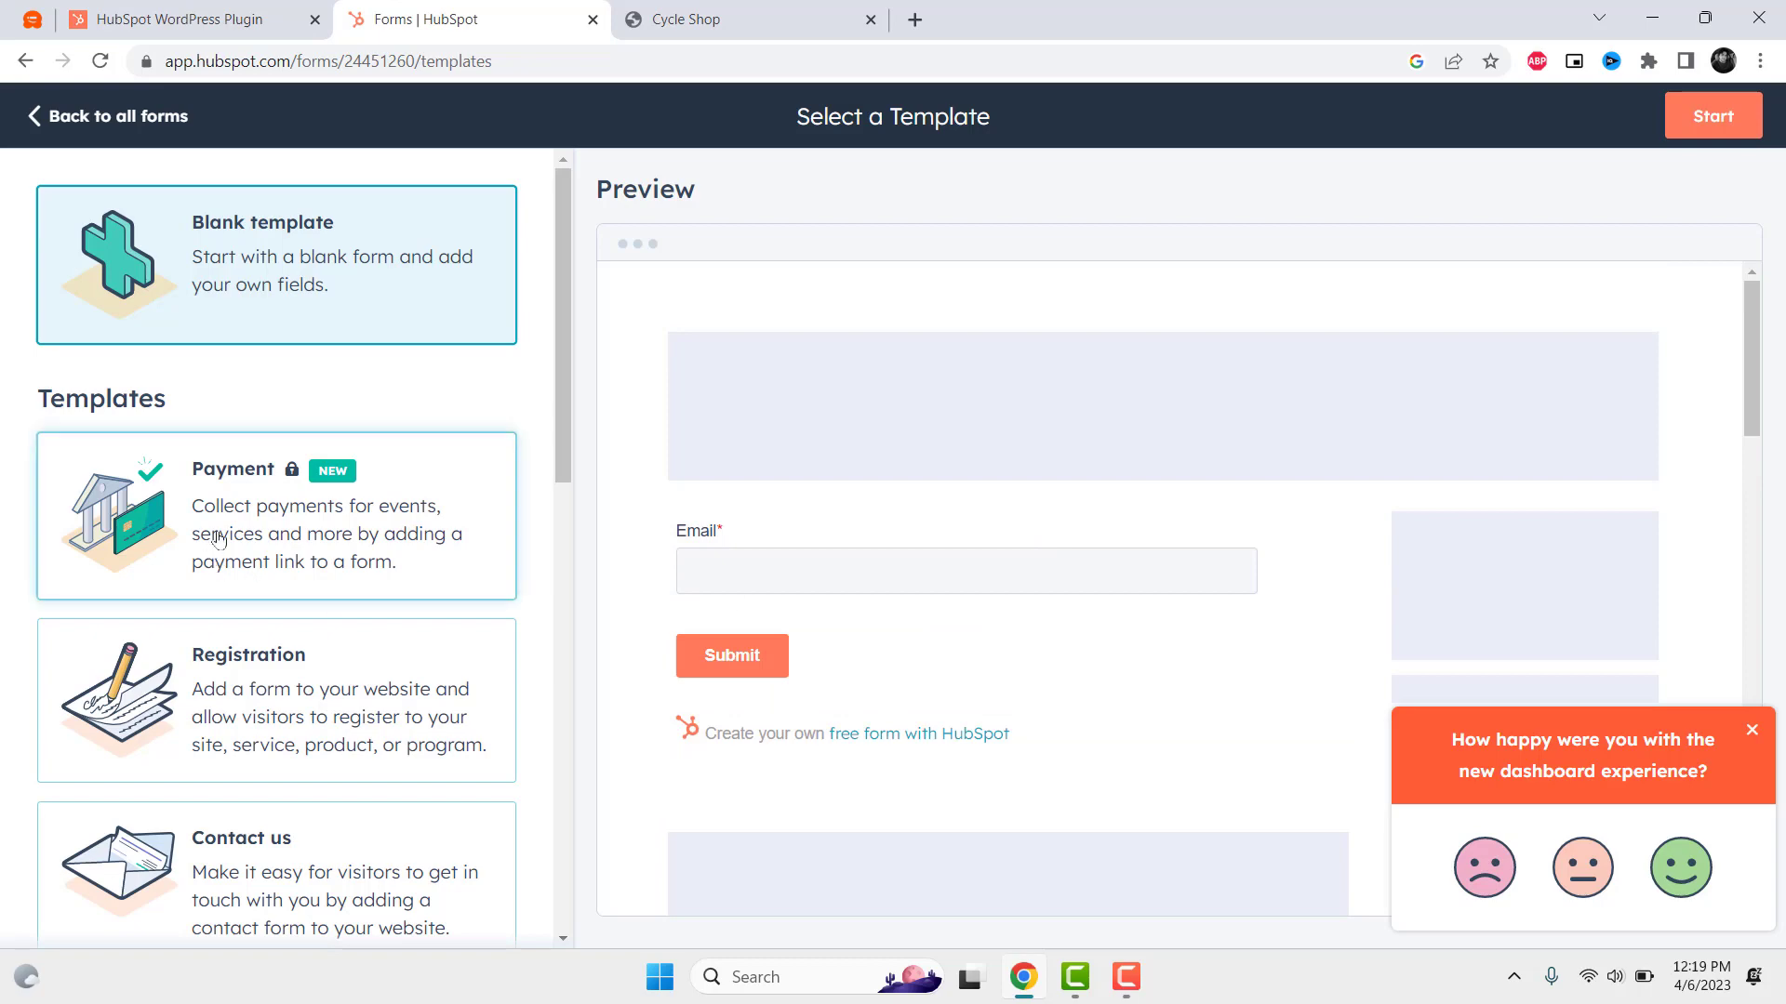
{"action": "scroll", "coordinate": [287, 518], "scroll_direction": "down", "scroll_amount": 3}
{"action": "left_click", "coordinate": [330, 618]}
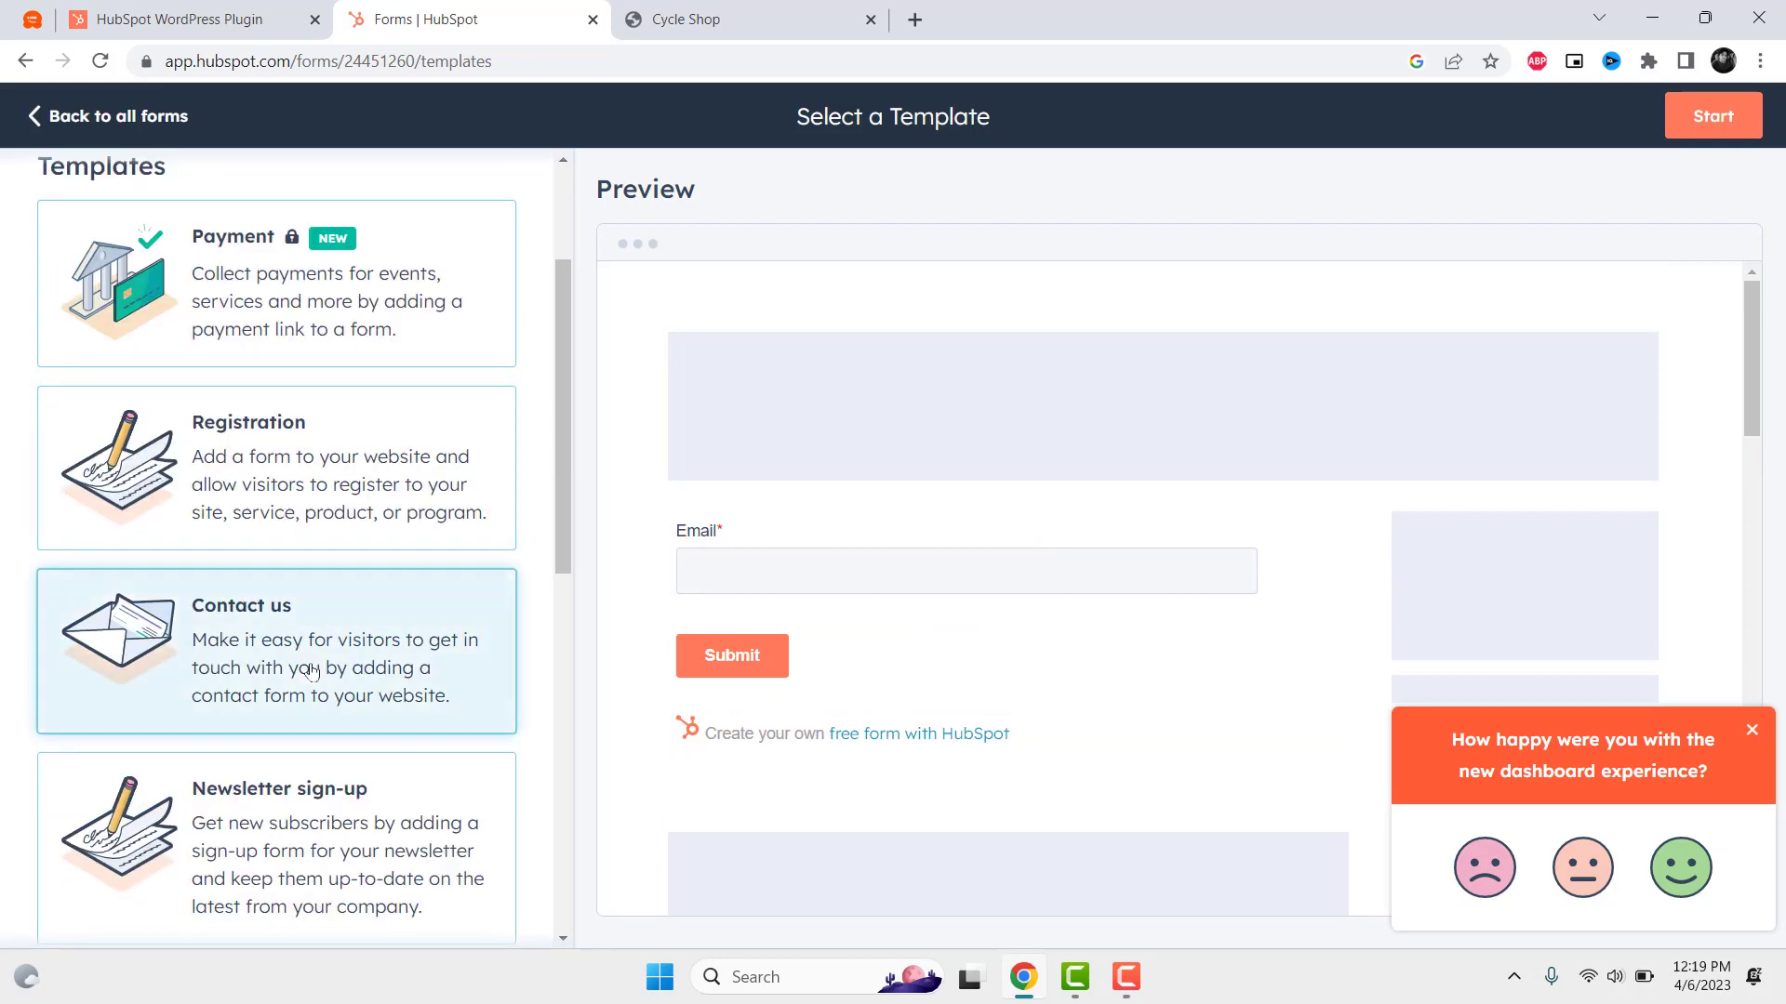
{"action": "scroll", "coordinate": [1106, 679], "scroll_direction": "down", "scroll_amount": 3}
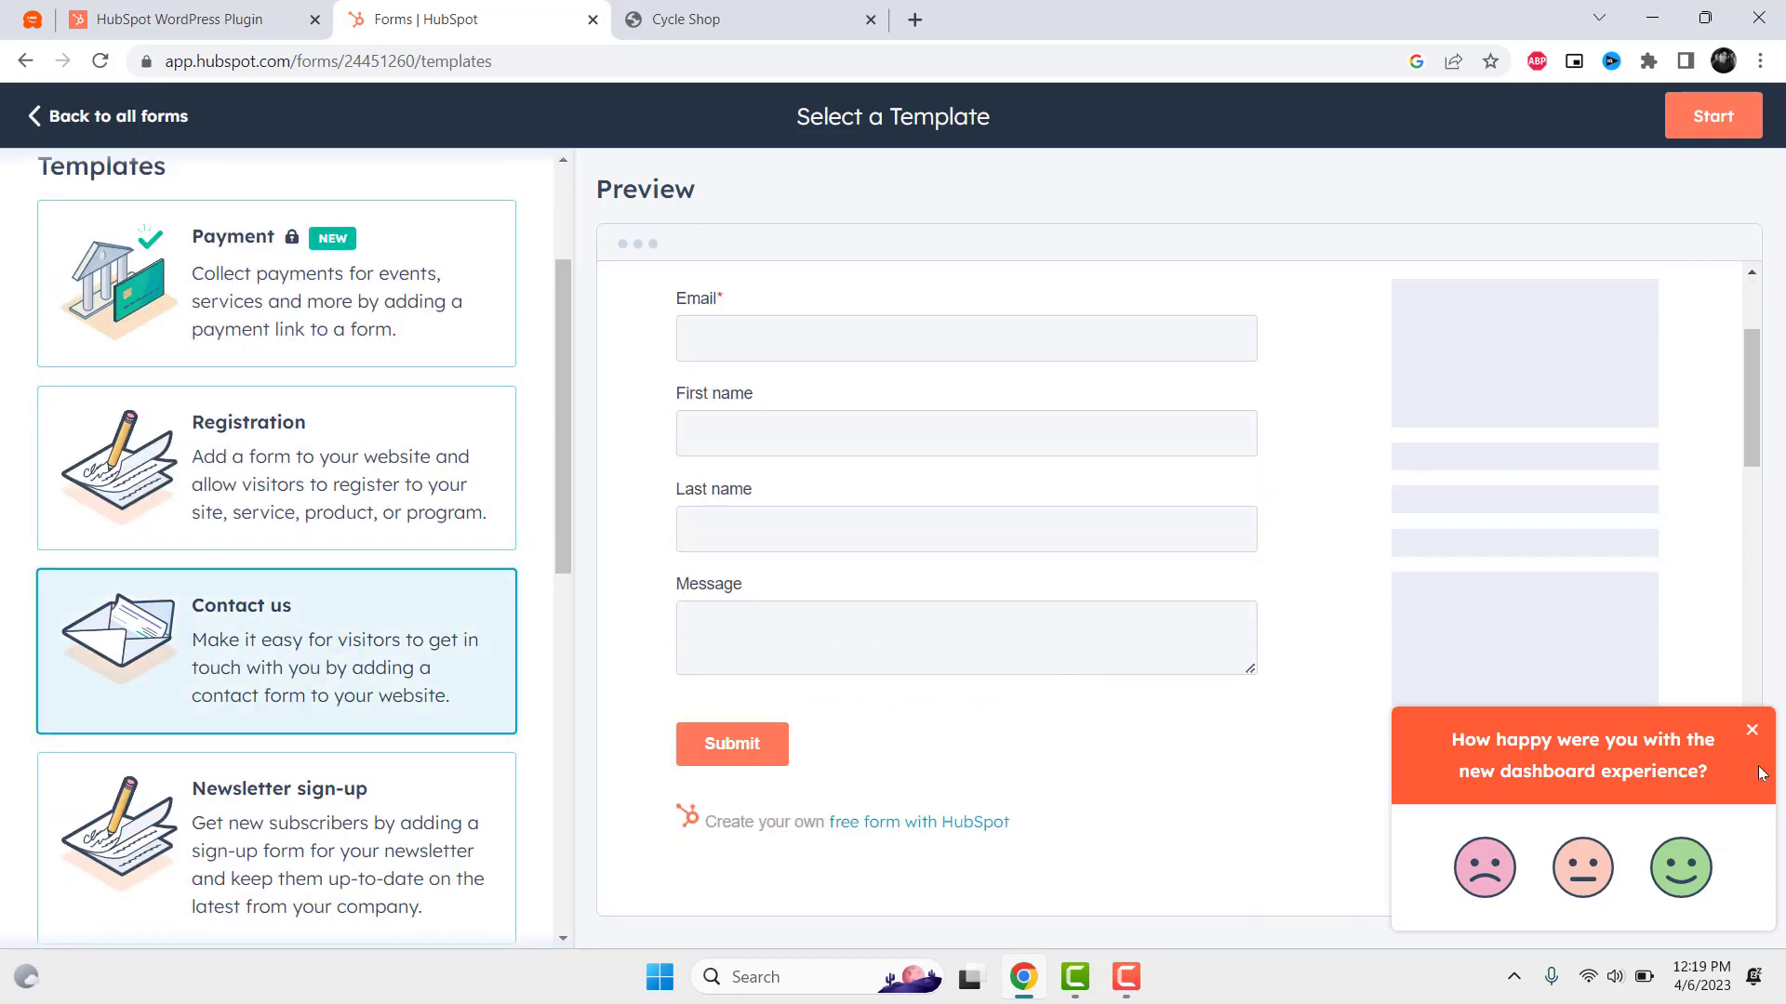
{"action": "left_click", "coordinate": [1752, 732]}
{"action": "scroll", "coordinate": [1284, 677], "scroll_direction": "up", "scroll_amount": 3}
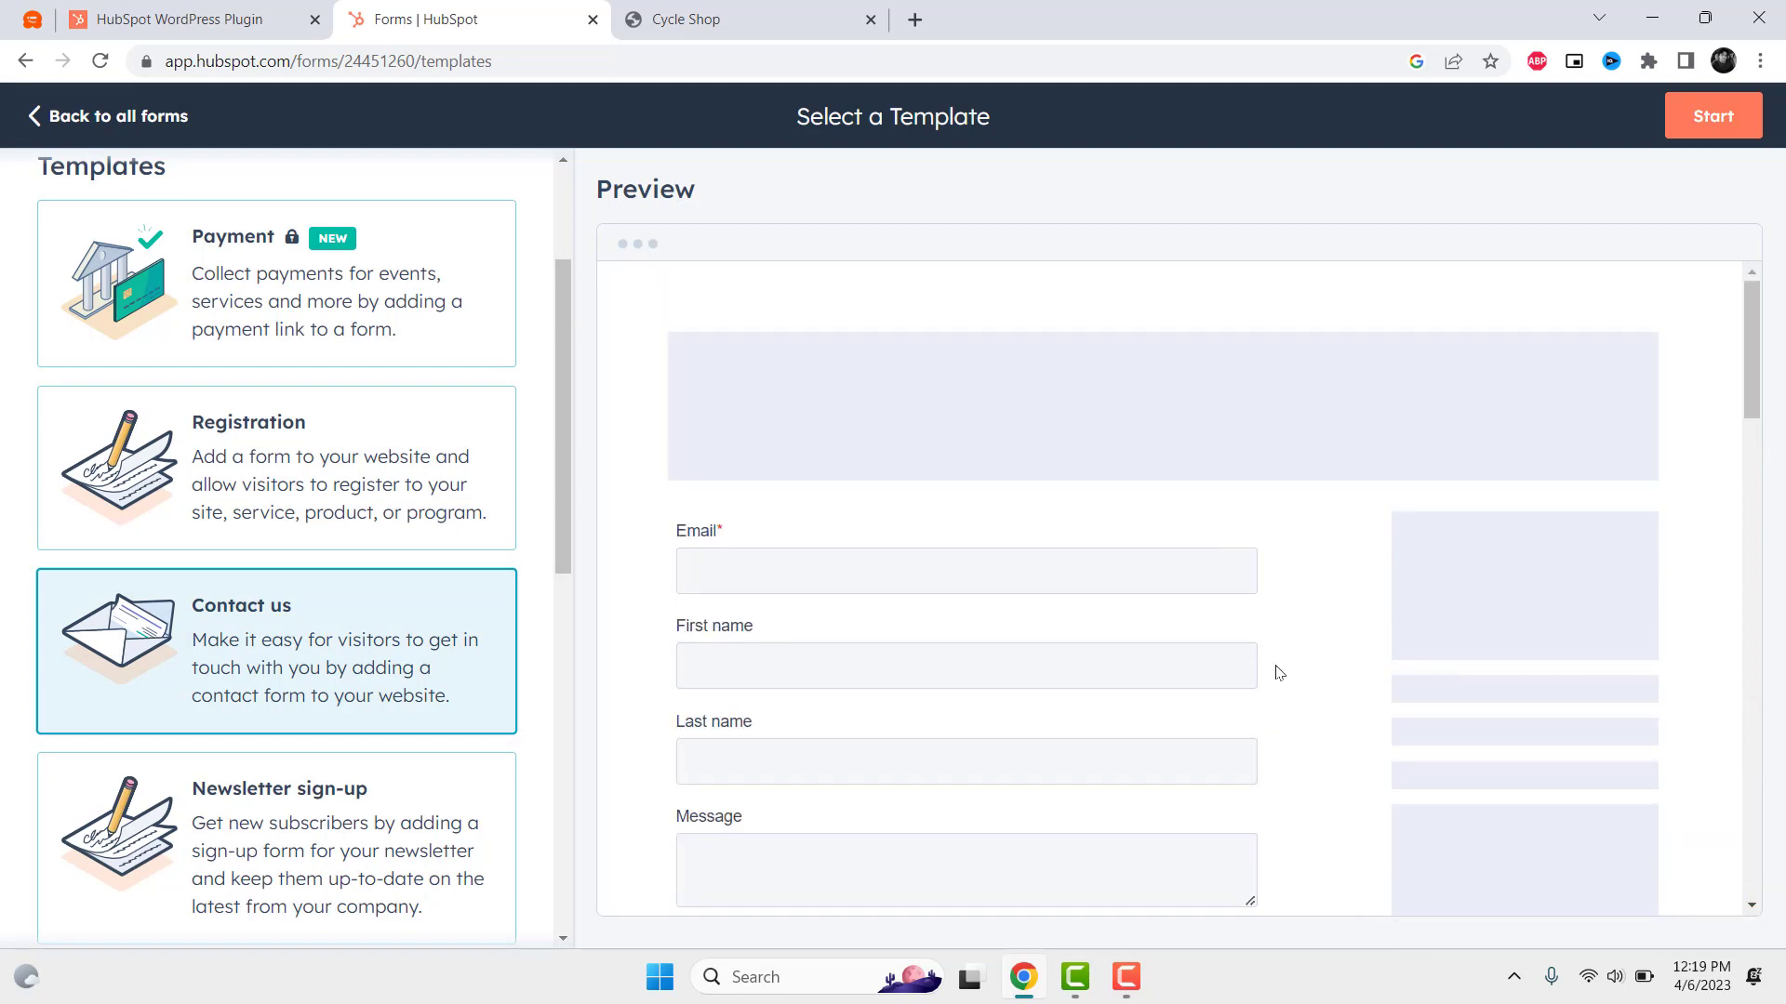
{"action": "scroll", "coordinate": [1276, 671], "scroll_direction": "down", "scroll_amount": 10}
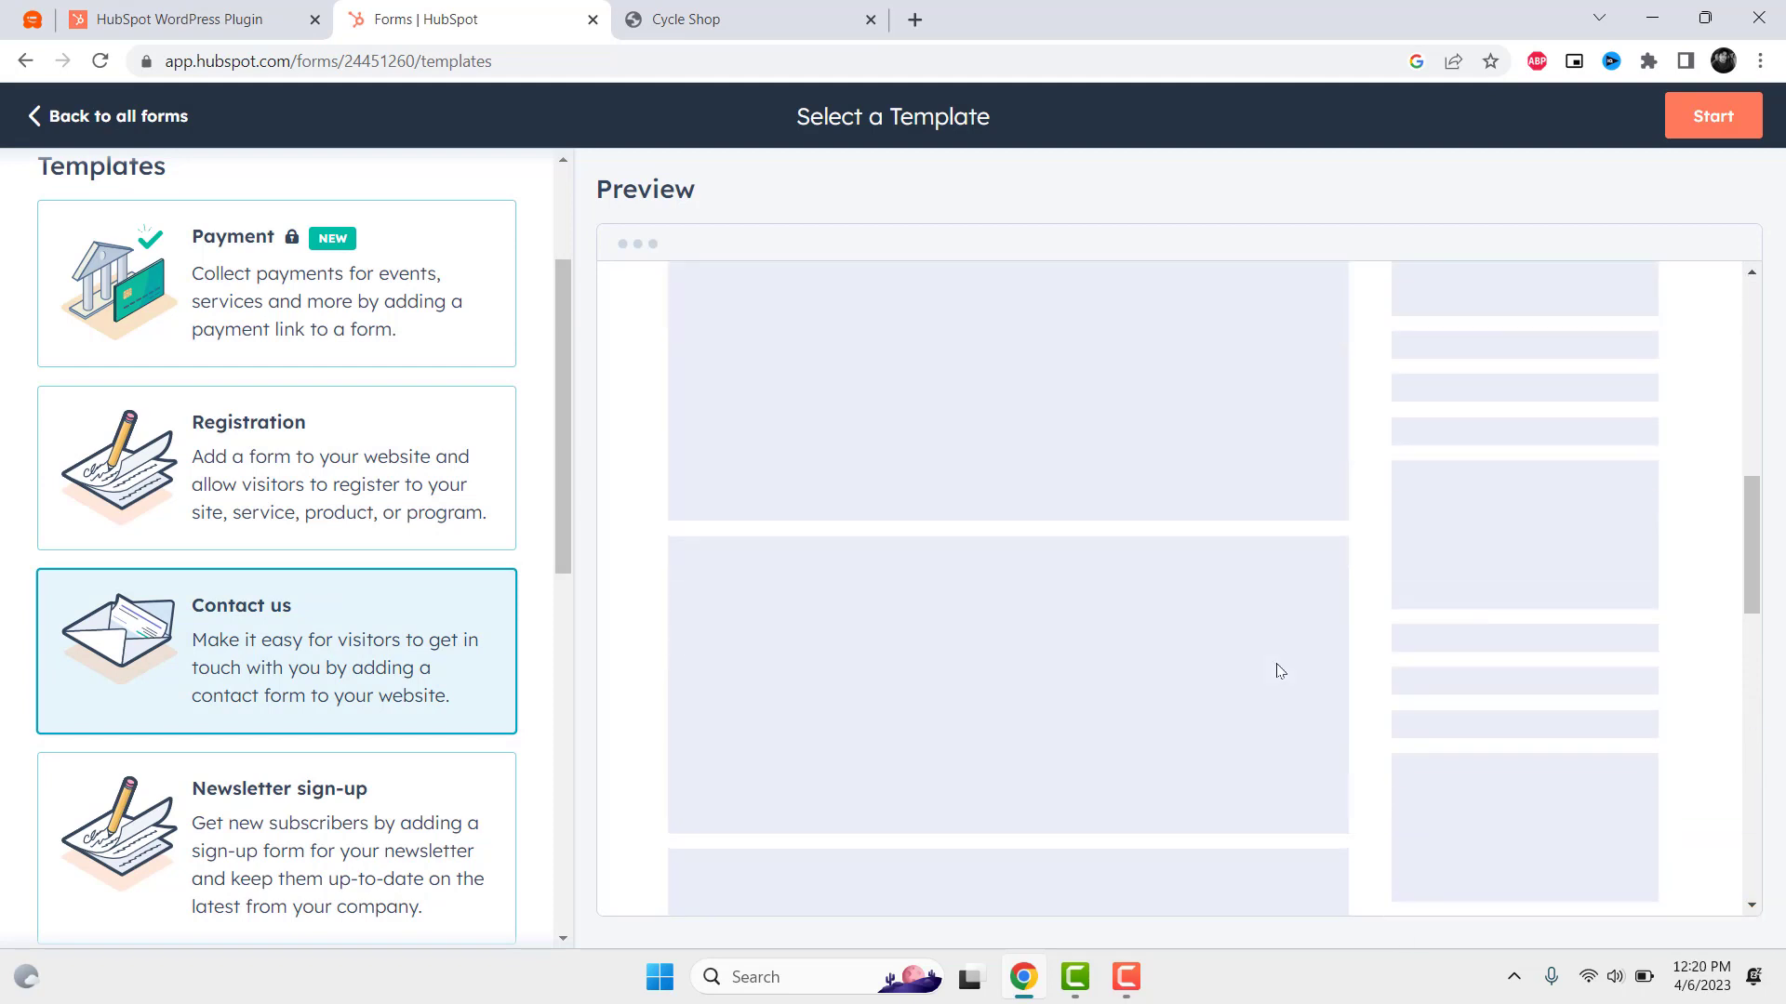
{"action": "scroll", "coordinate": [1320, 677], "scroll_direction": "down", "scroll_amount": 2}
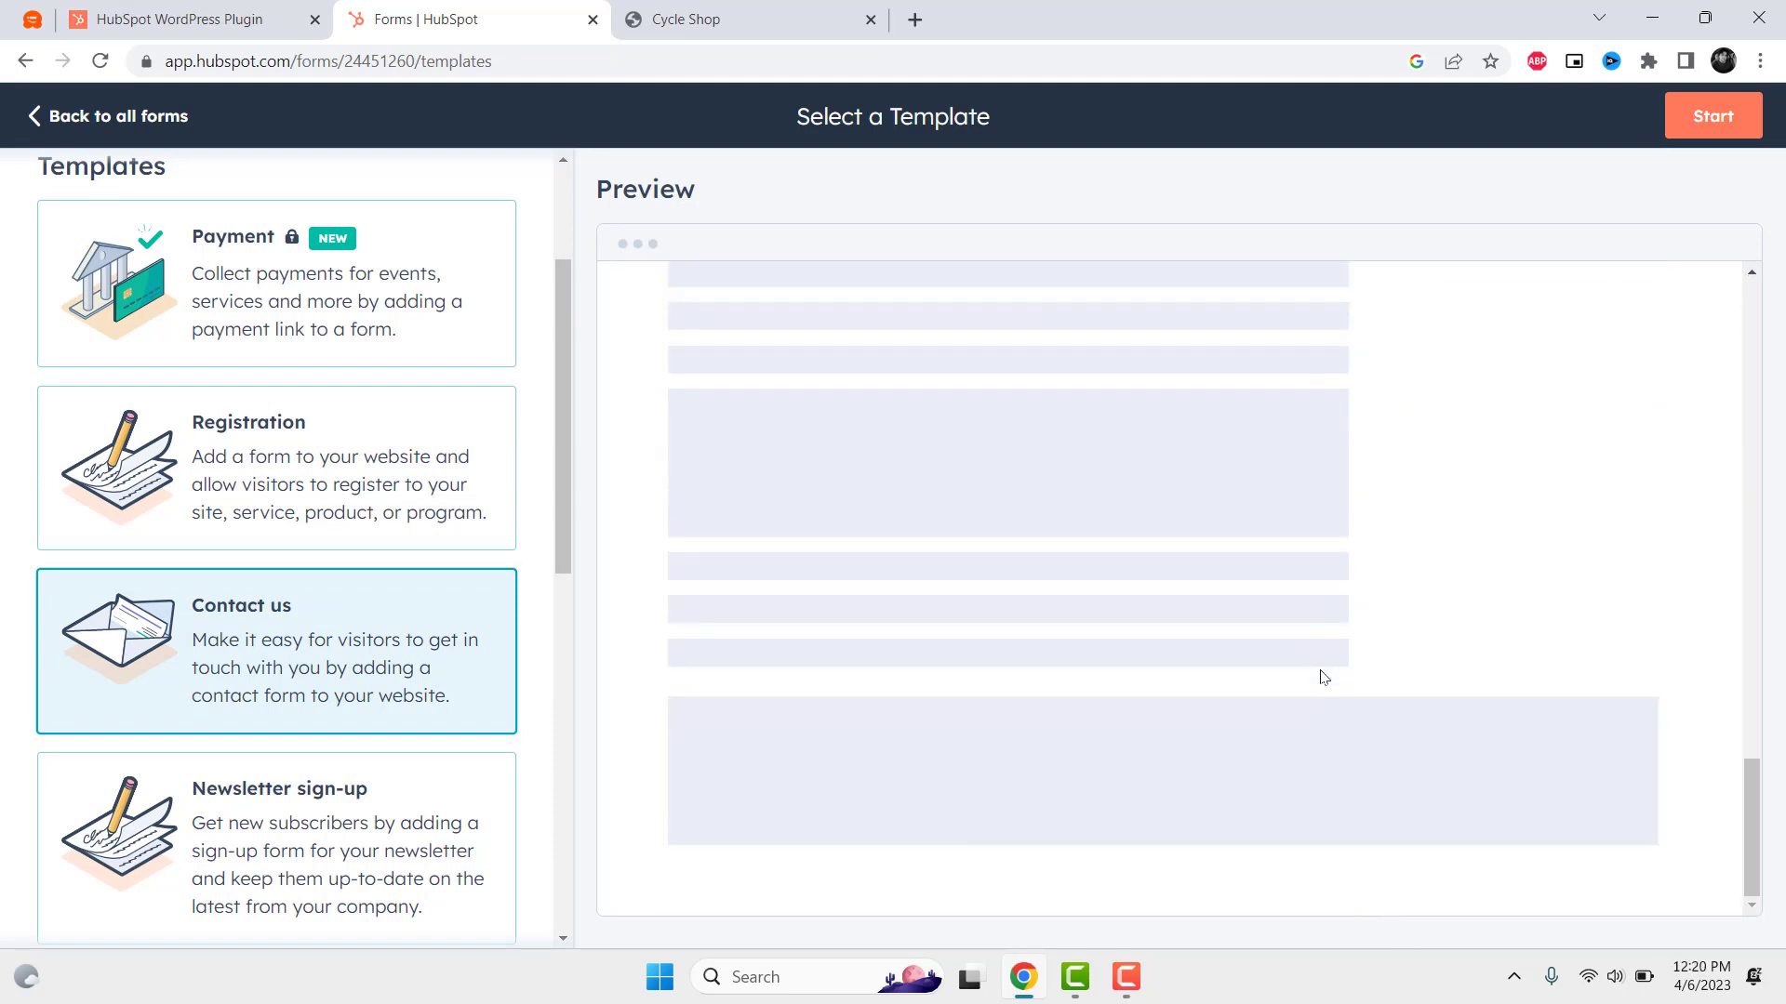
{"action": "scroll", "coordinate": [1323, 677], "scroll_direction": "up", "scroll_amount": 3}
{"action": "left_click", "coordinate": [1721, 138]}
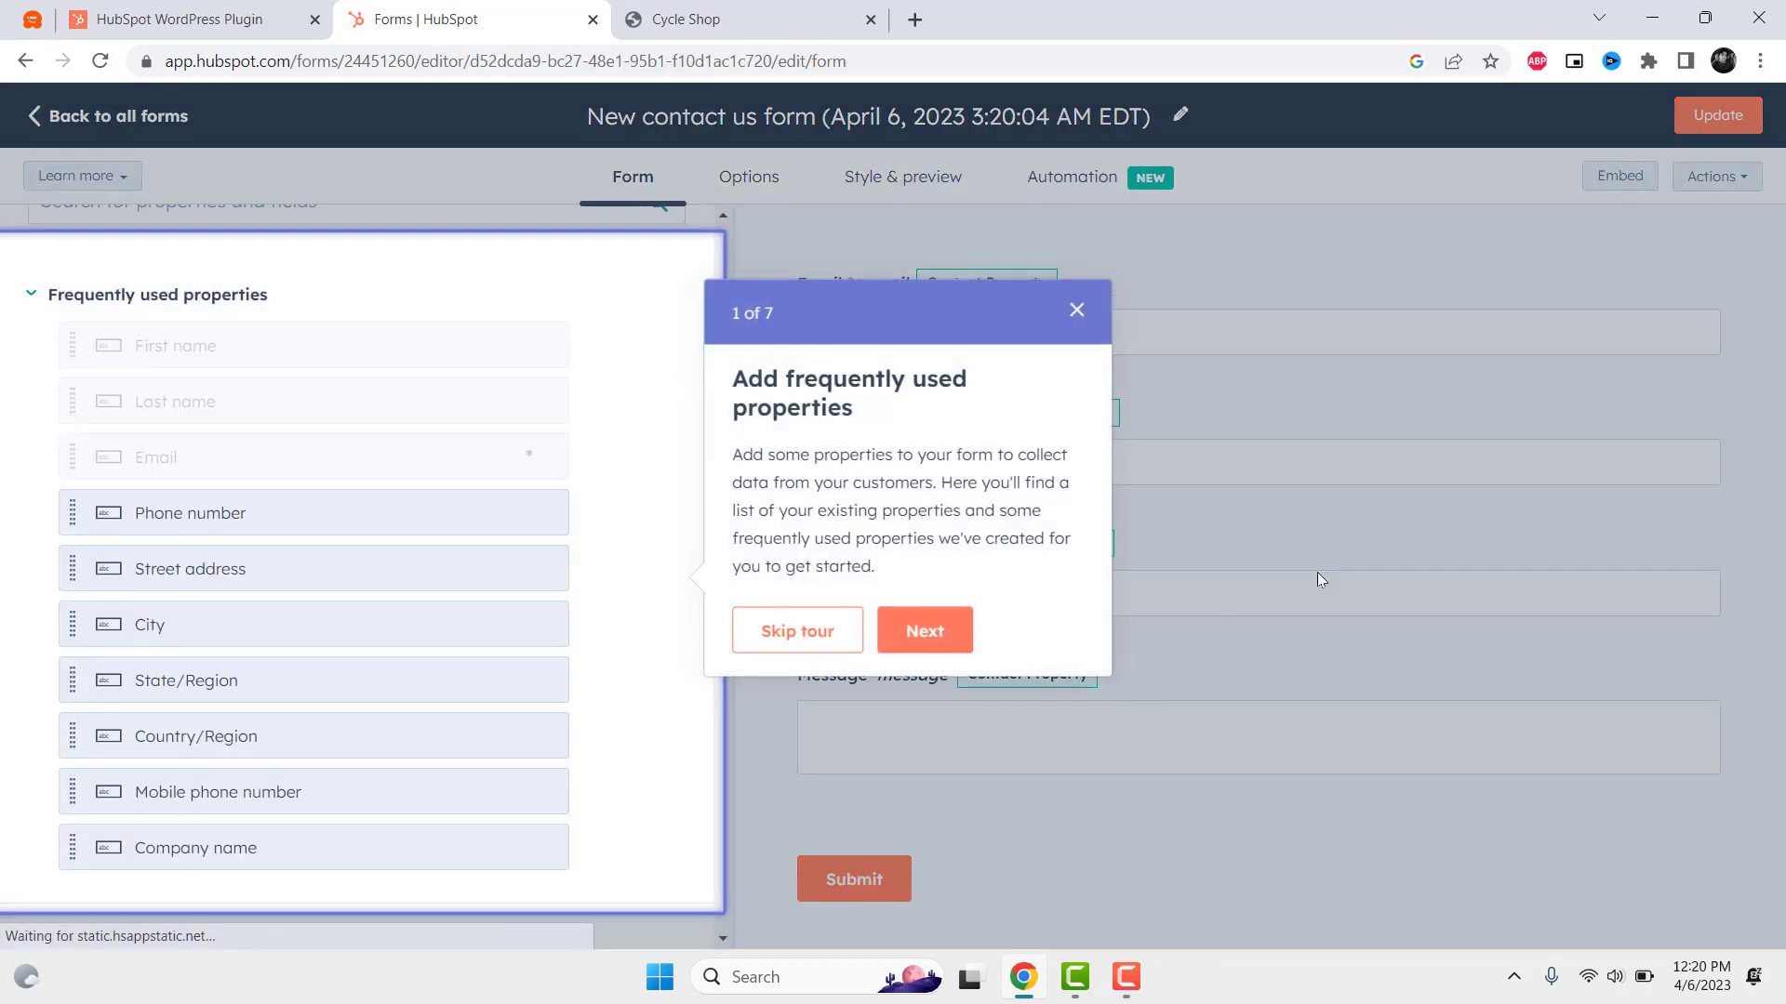
Step: Skip the form editor tour and add the City property between the First name and Last name fields
{"action": "left_click", "coordinate": [850, 639]}
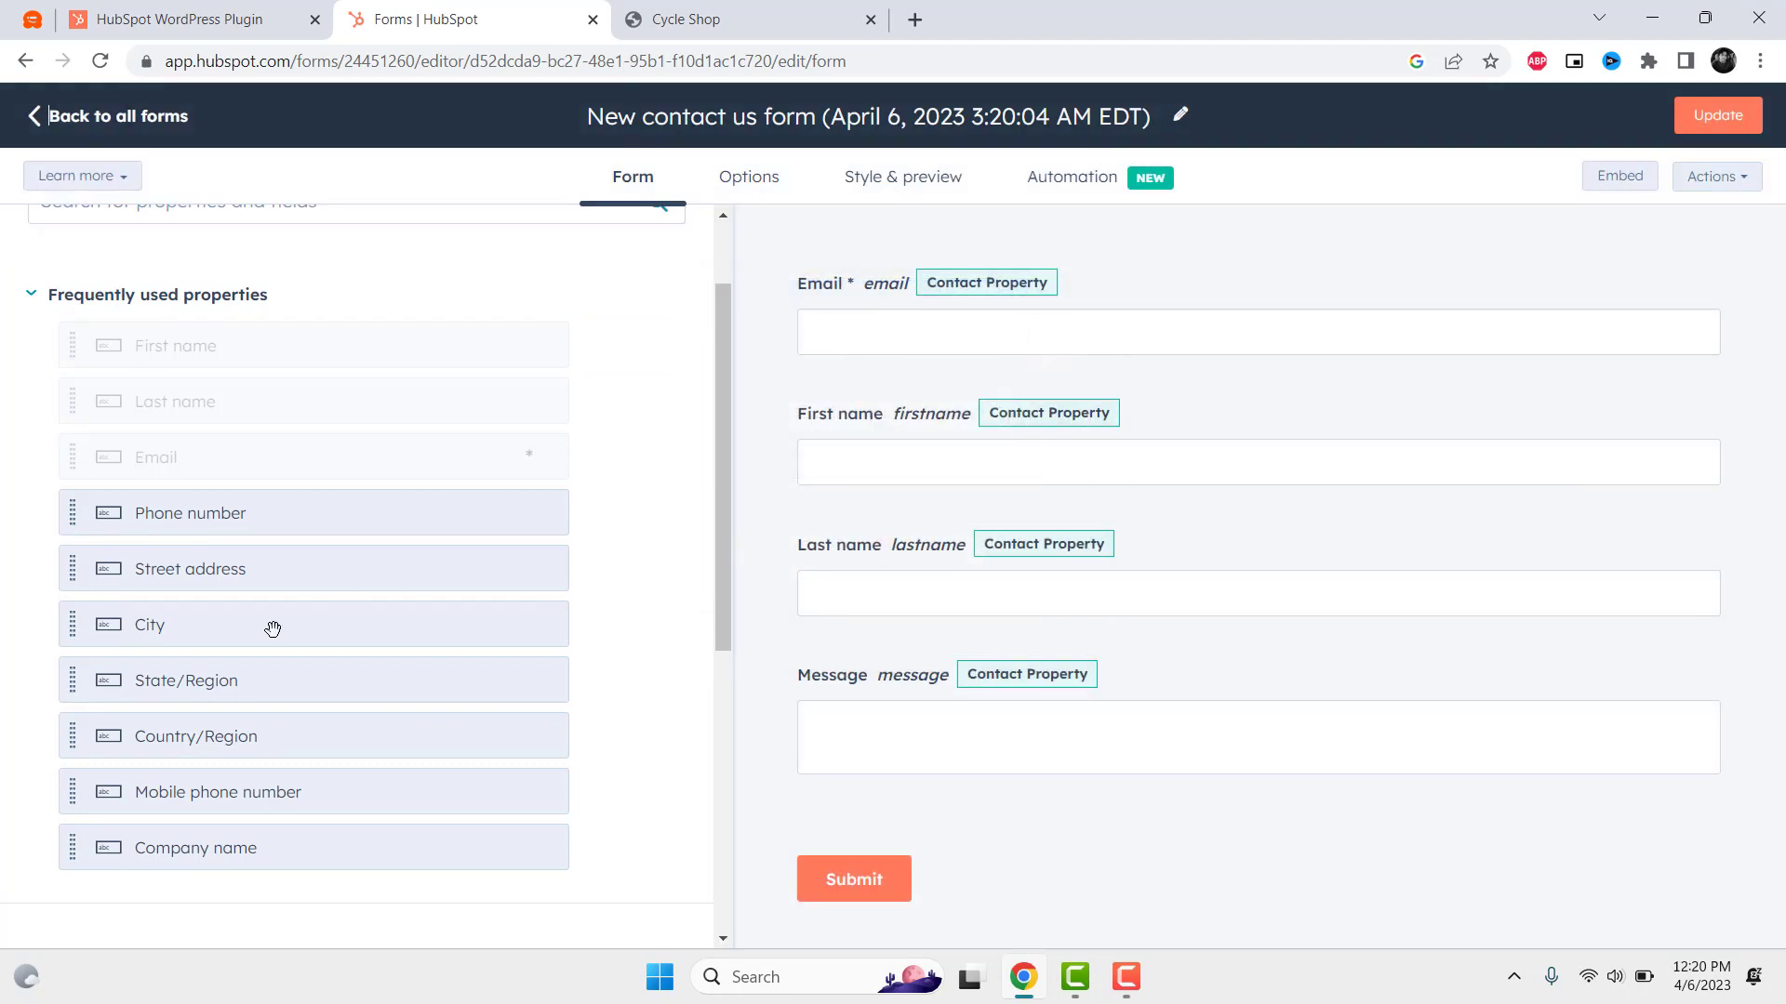
{"action": "left_click_drag", "start_coordinate": [288, 624], "coordinate": [958, 537]}
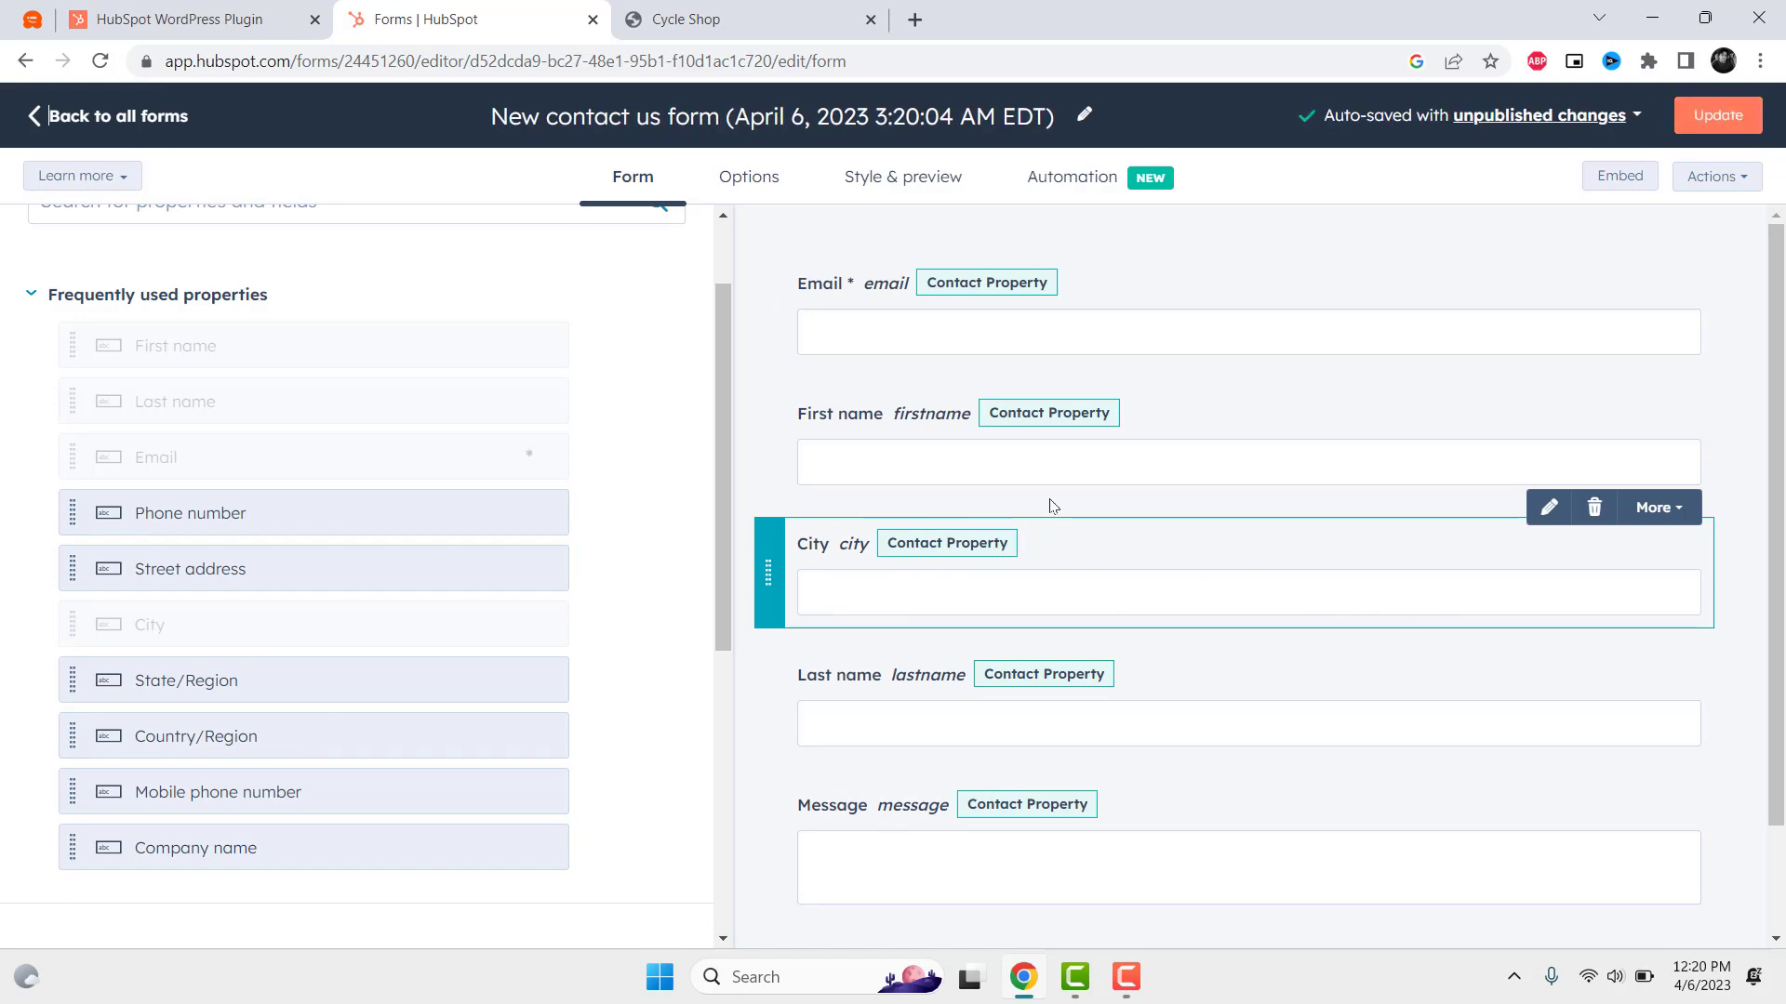
Step: Review the form's options, including the thank-you message, lifecycle stage, submission notifications and language
{"action": "left_click", "coordinate": [749, 176]}
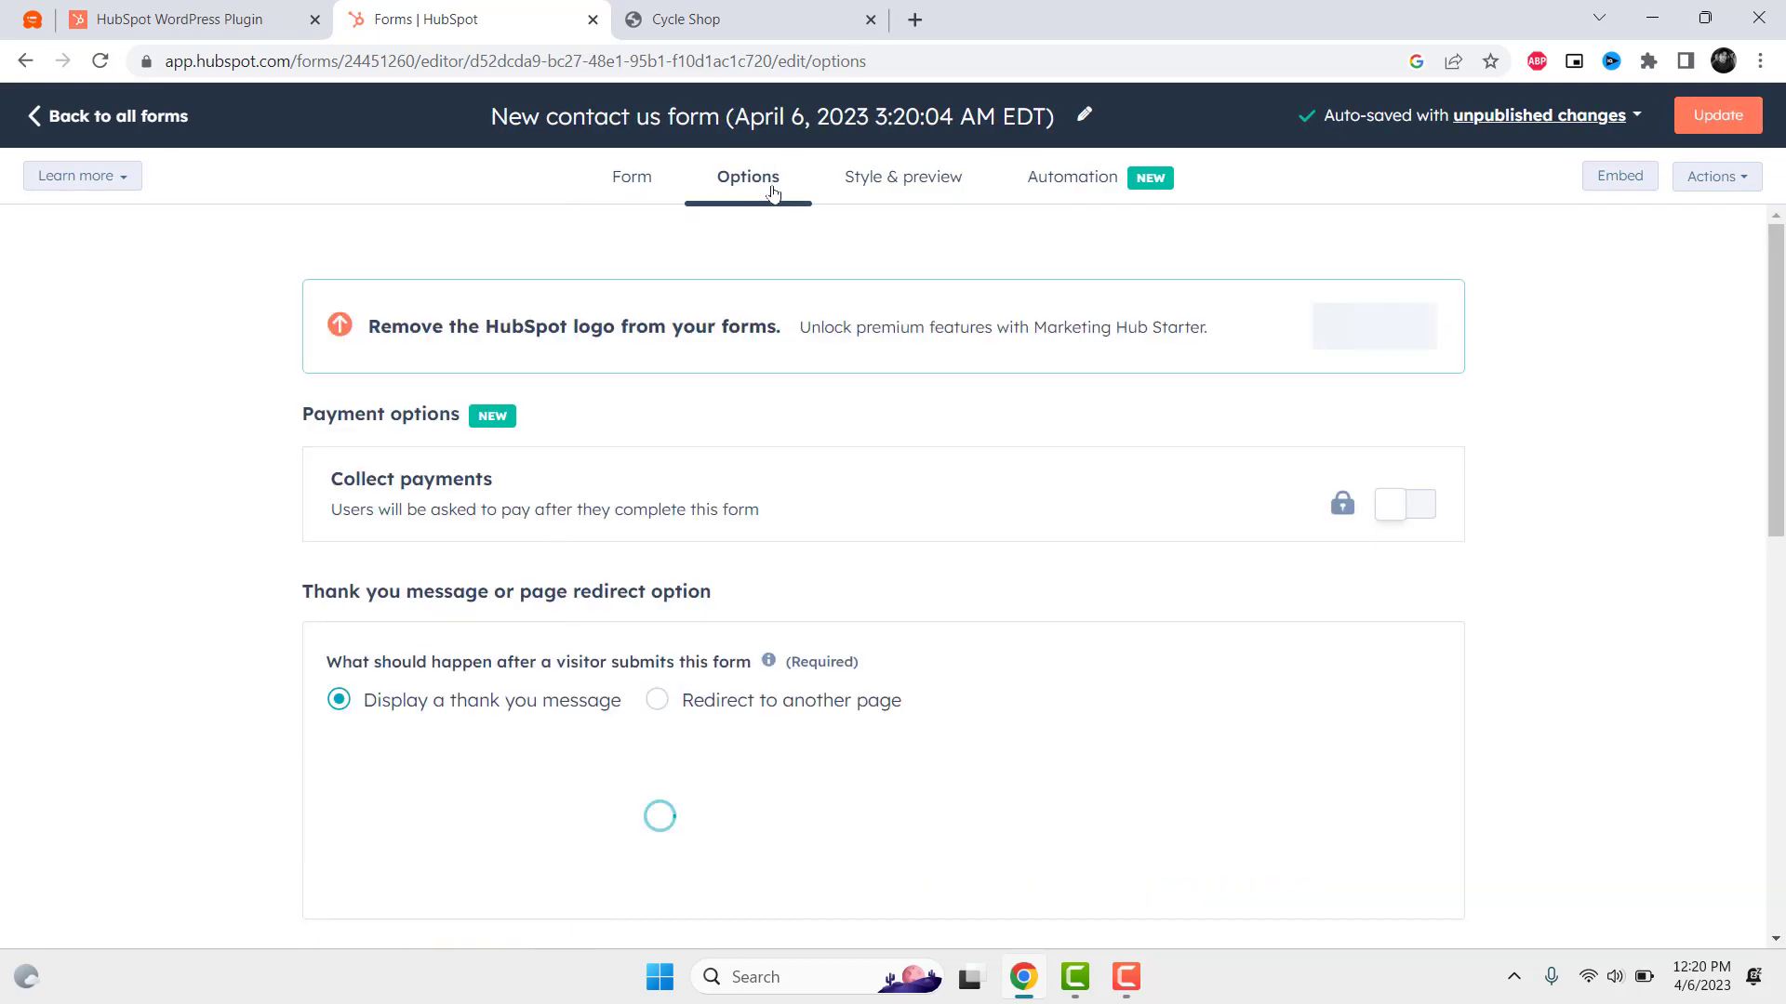
{"action": "scroll", "coordinate": [1056, 597], "scroll_direction": "down", "scroll_amount": 1}
{"action": "scroll", "coordinate": [837, 601], "scroll_direction": "down", "scroll_amount": 1}
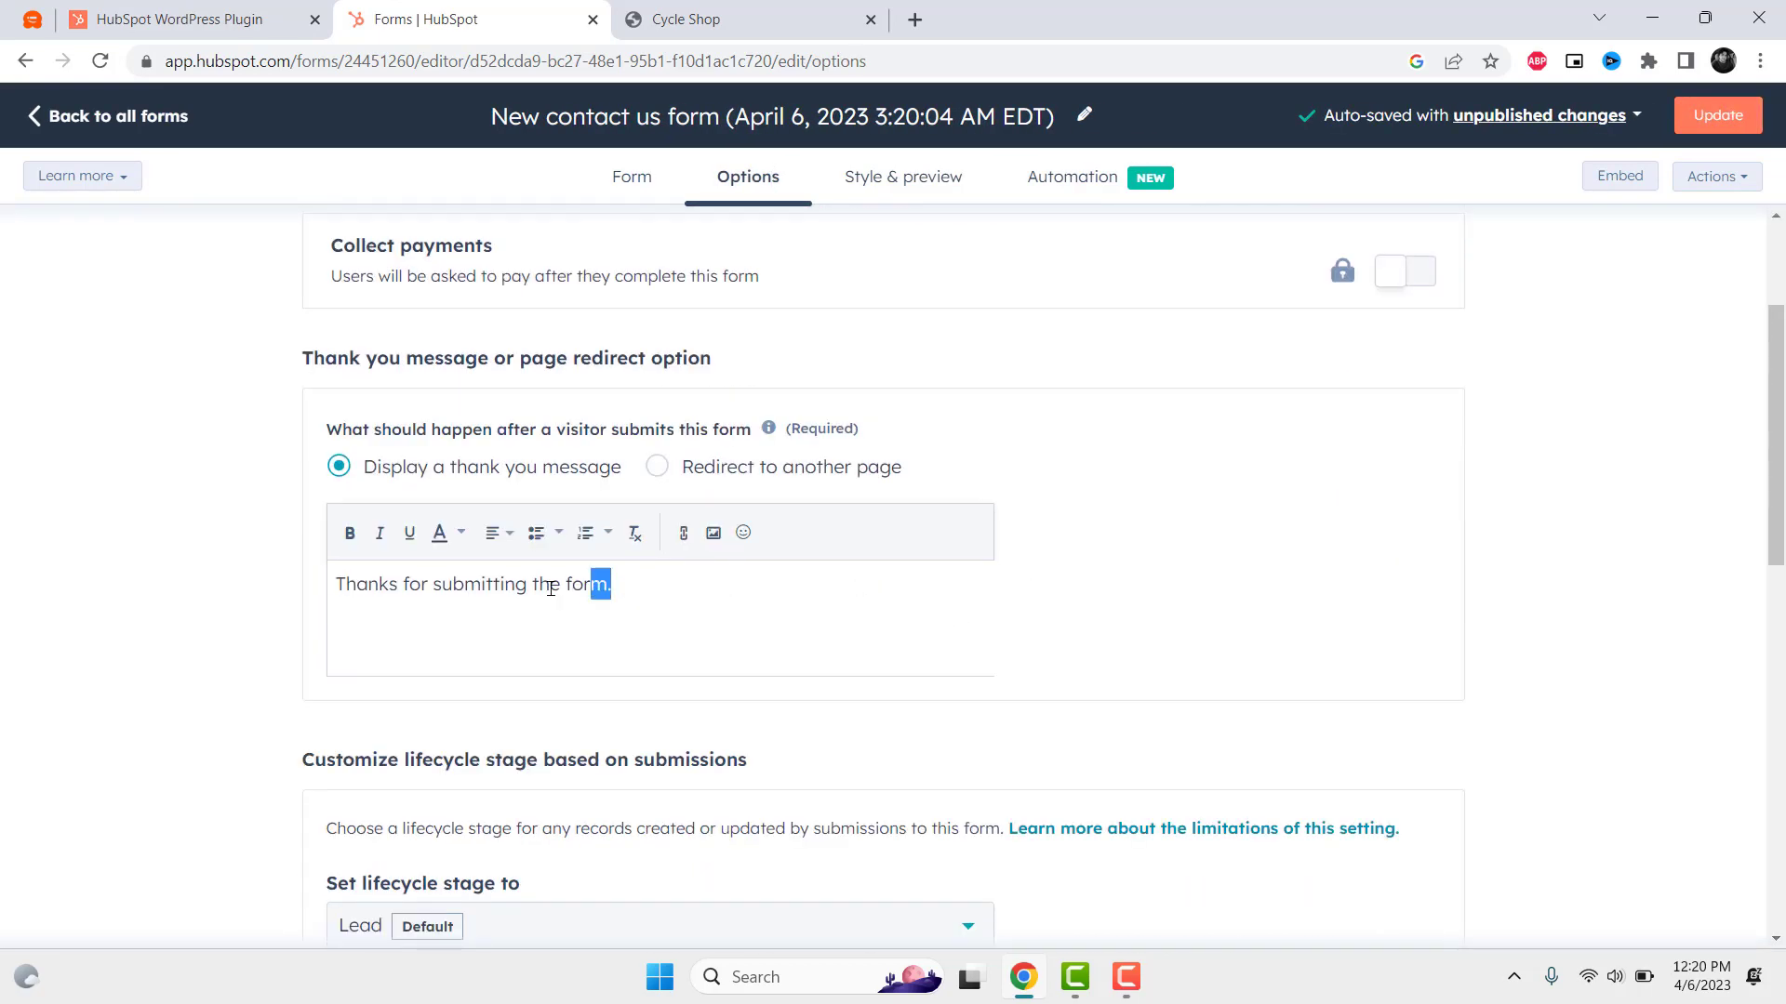
{"action": "left_click_drag", "start_coordinate": [551, 588], "coordinate": [336, 584]}
{"action": "scroll", "coordinate": [1107, 688], "scroll_direction": "down", "scroll_amount": 6}
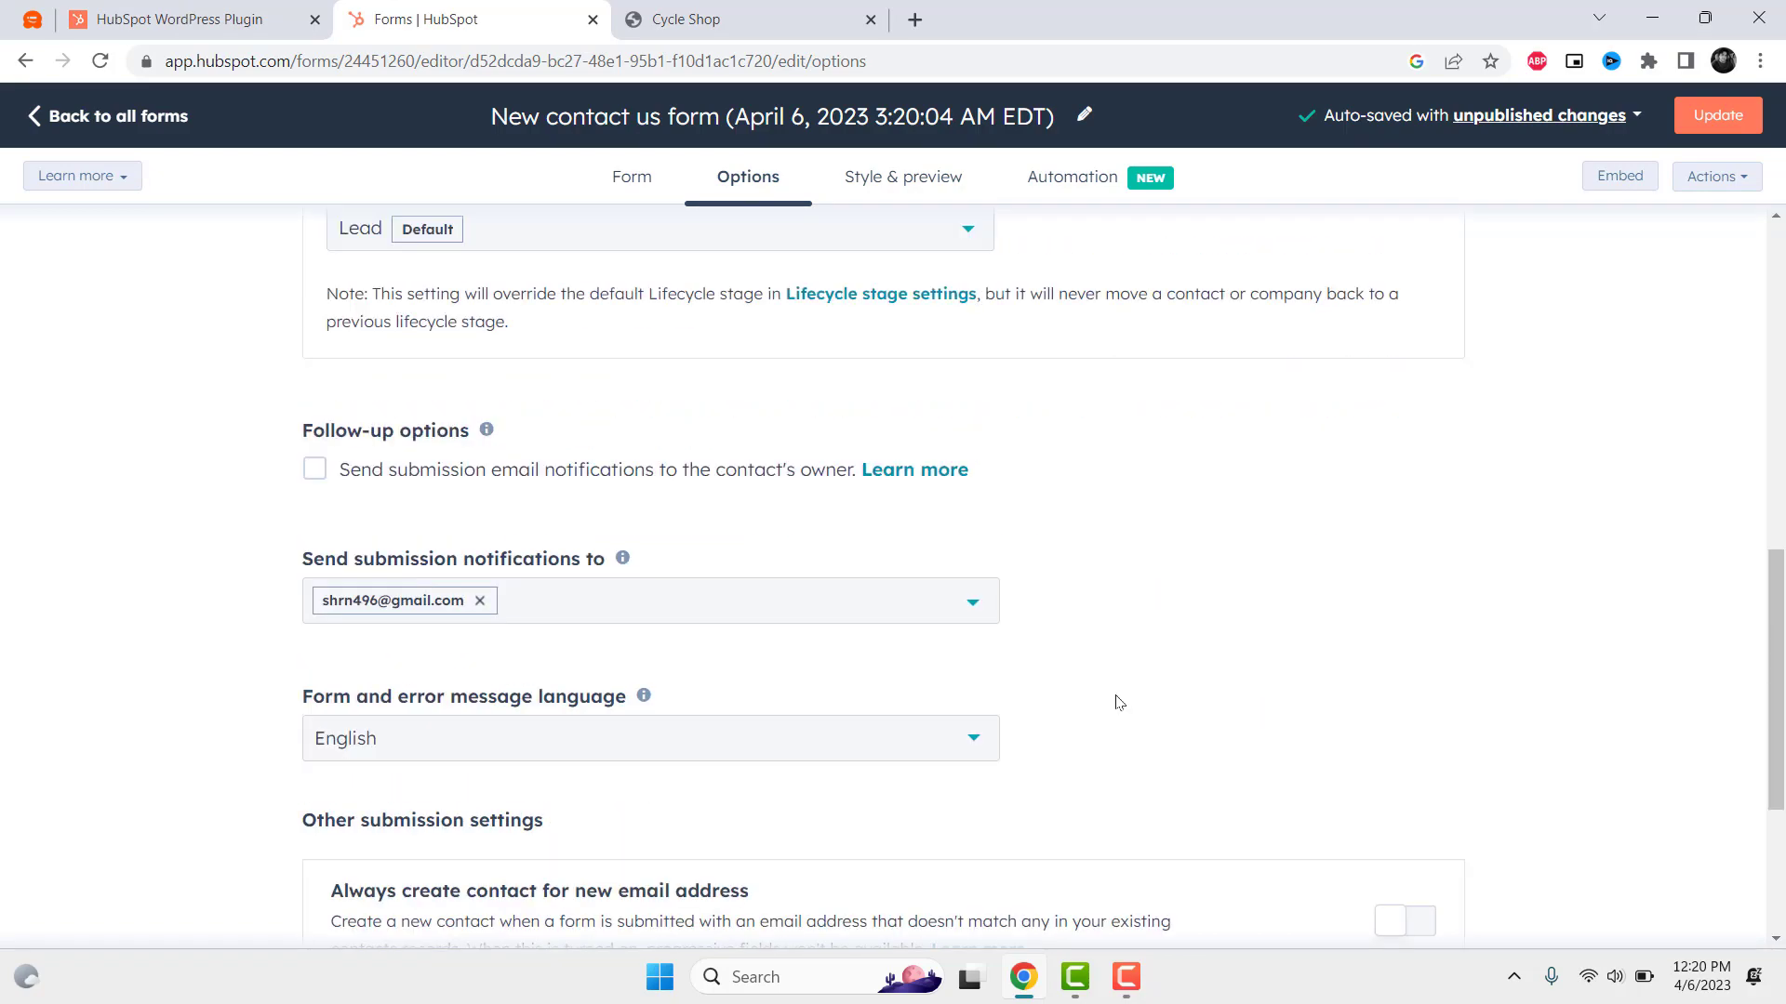
{"action": "scroll", "coordinate": [1119, 706], "scroll_direction": "down", "scroll_amount": 3}
{"action": "scroll", "coordinate": [1120, 710], "scroll_direction": "up", "scroll_amount": 11}
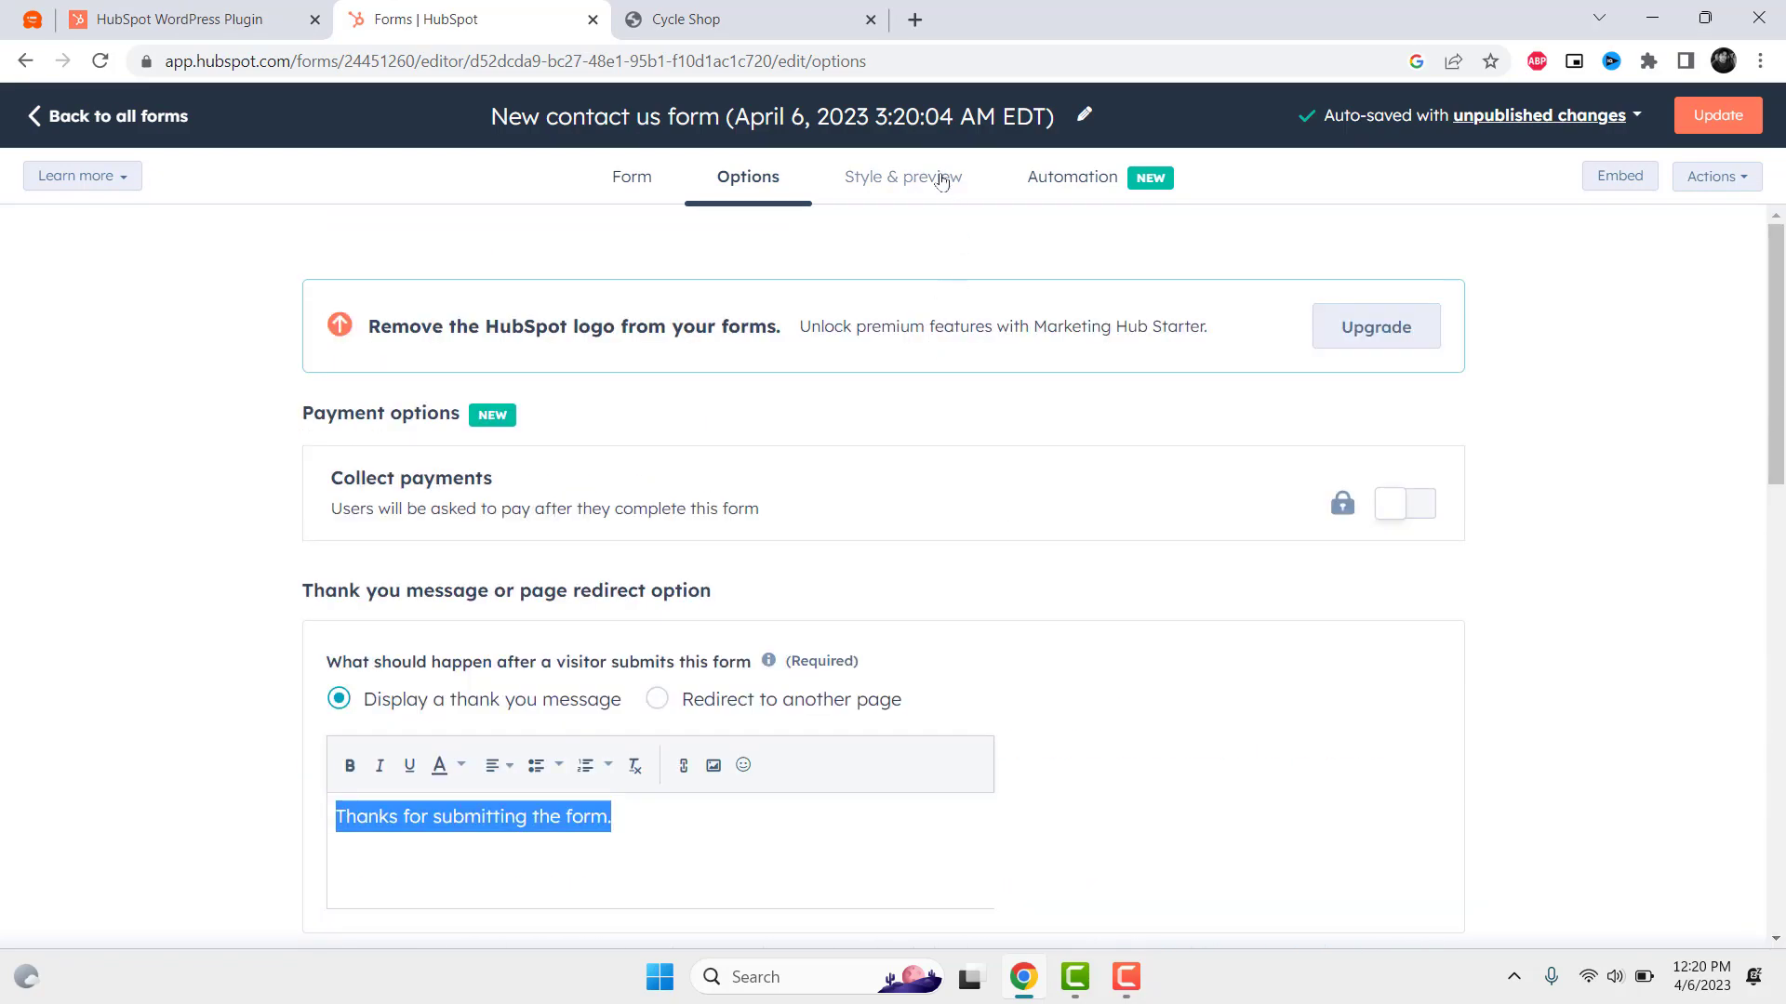
Step: Compare the Sharp and Default input themes for the form, and apply the Linear theme
{"action": "left_click", "coordinate": [941, 181]}
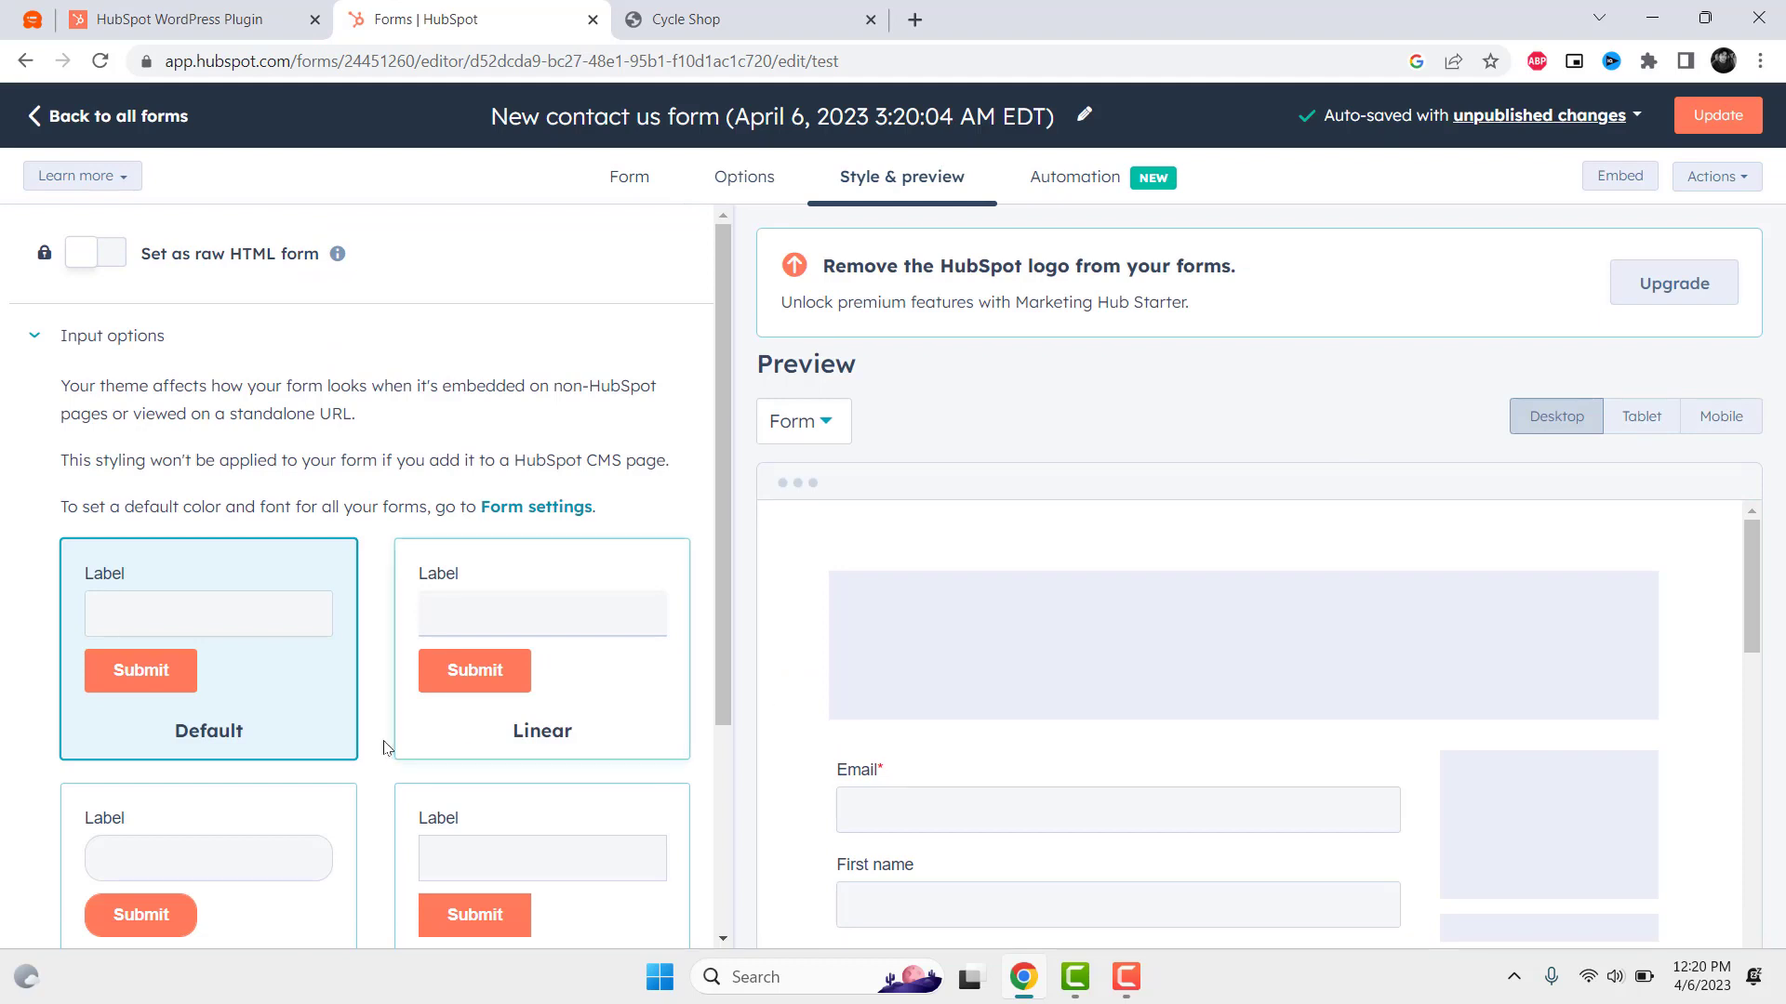
{"action": "scroll", "coordinate": [388, 747], "scroll_direction": "down", "scroll_amount": 3}
{"action": "left_click", "coordinate": [584, 671]}
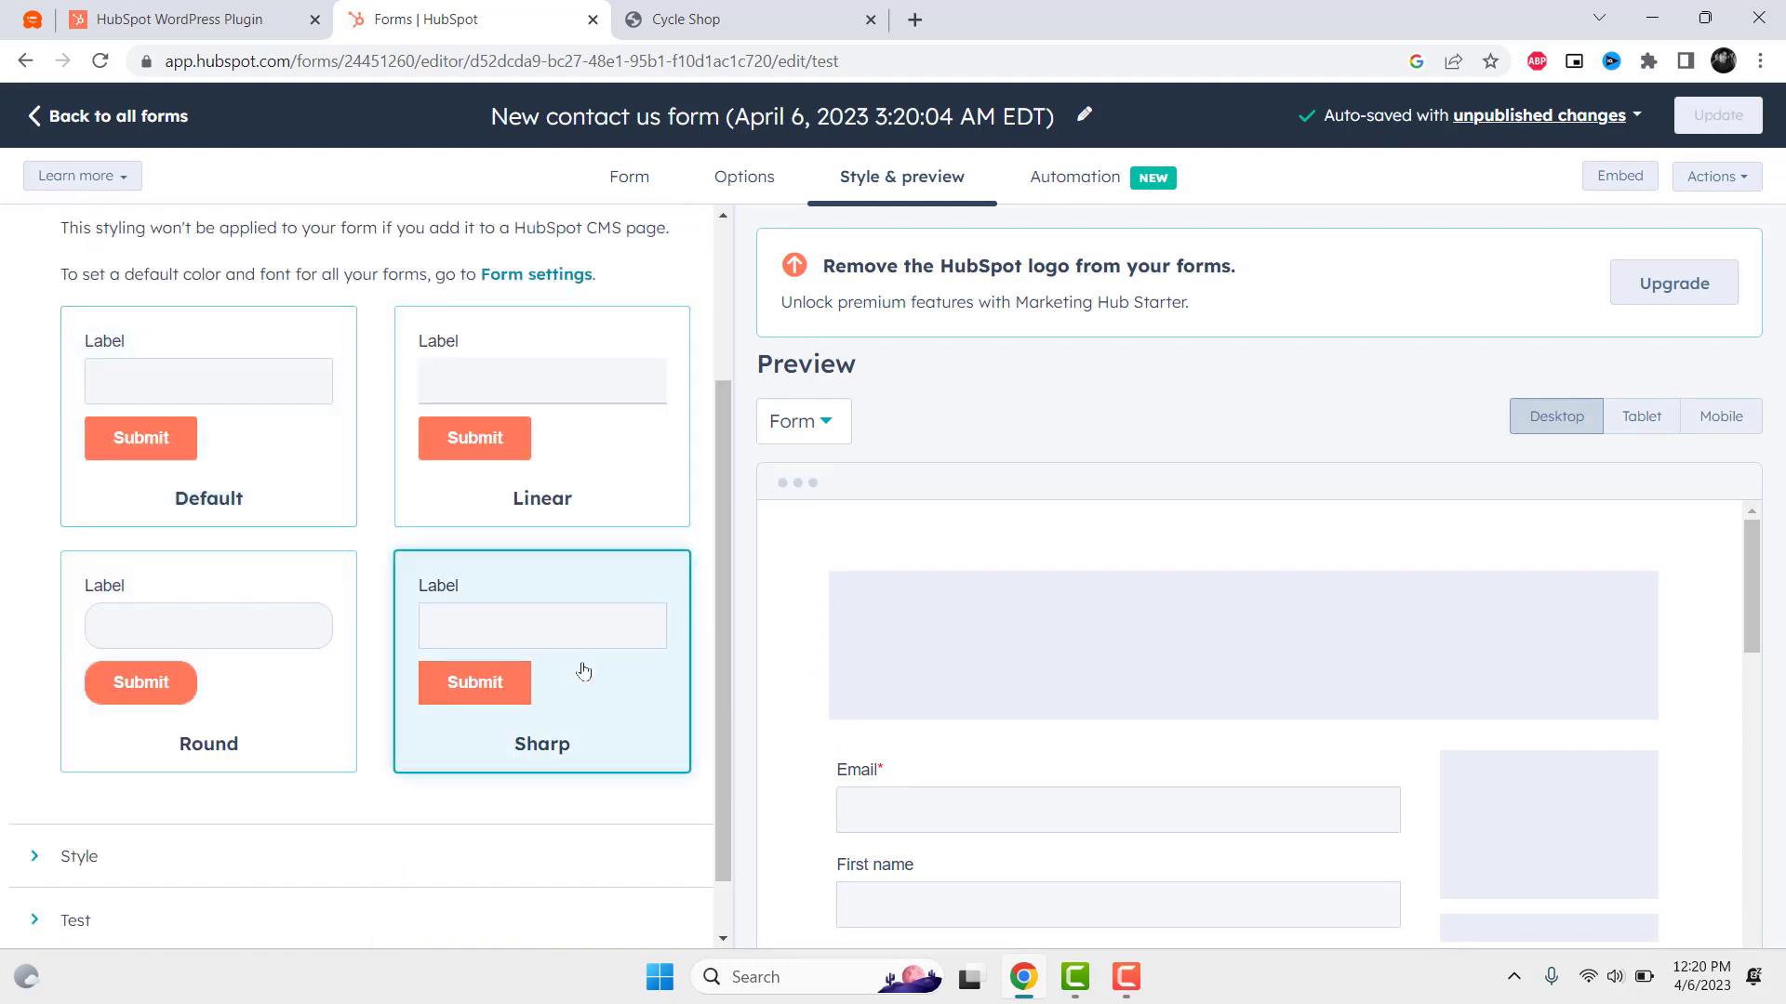
{"action": "scroll", "coordinate": [1599, 659], "scroll_direction": "down", "scroll_amount": 3}
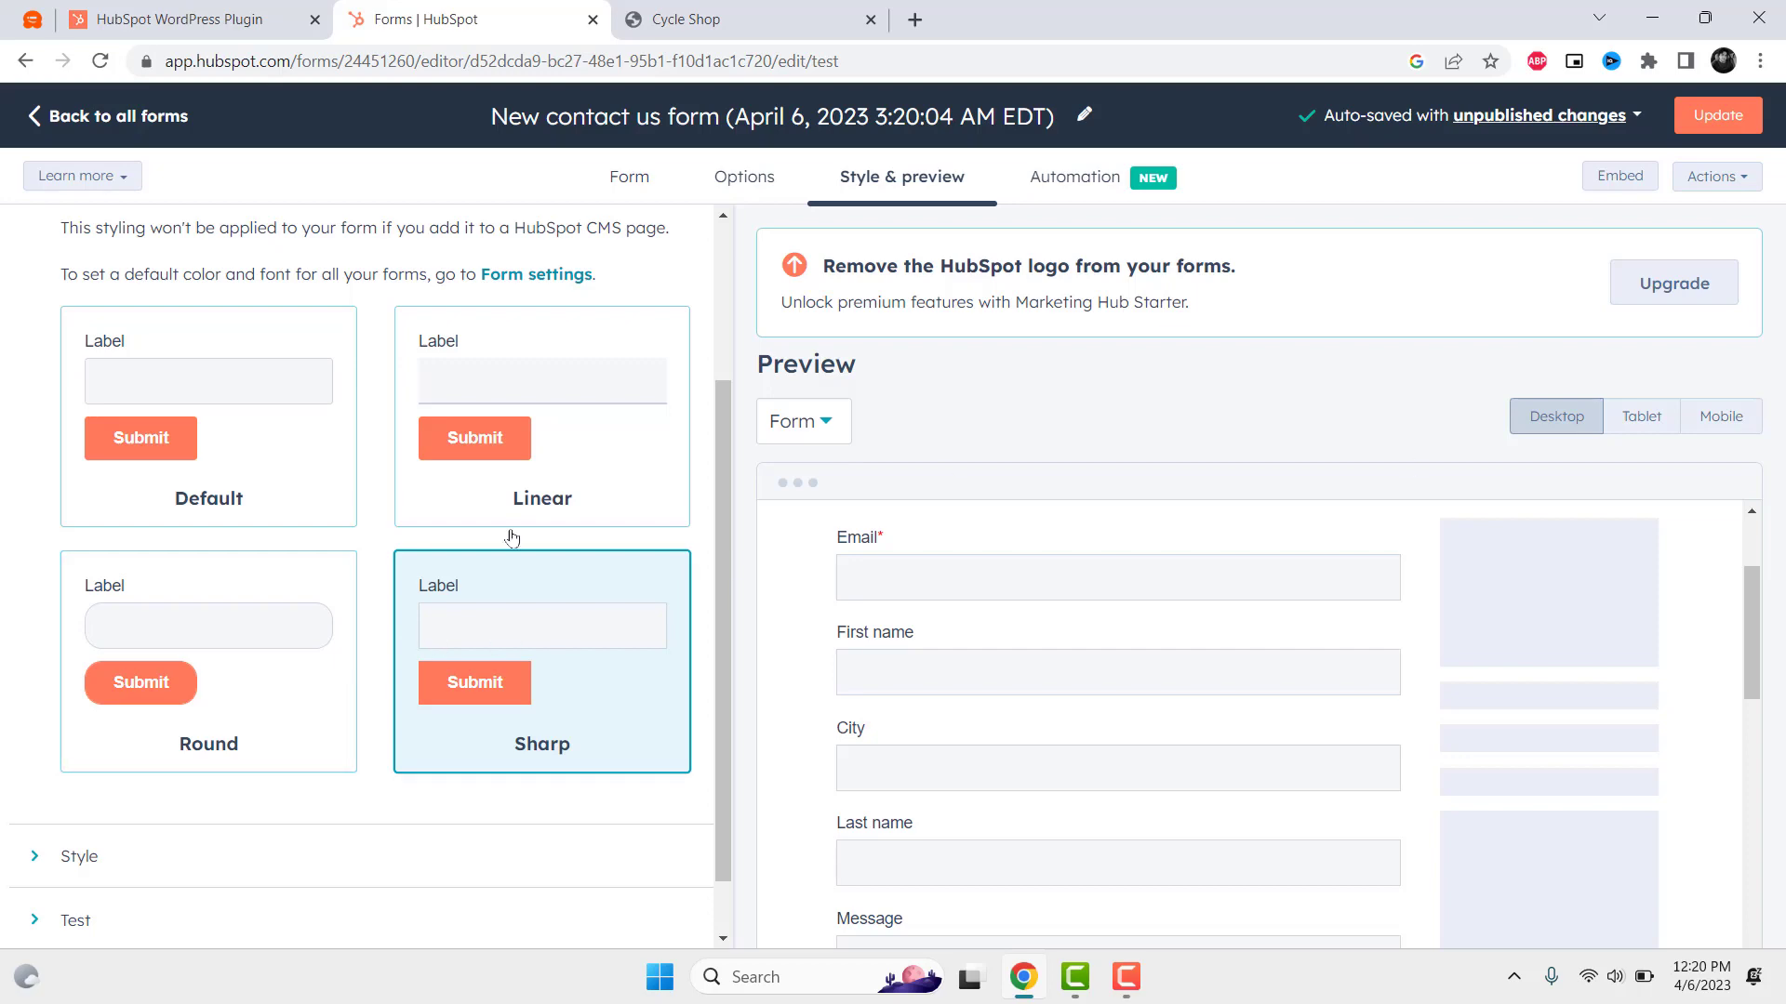
{"action": "left_click", "coordinate": [260, 465]}
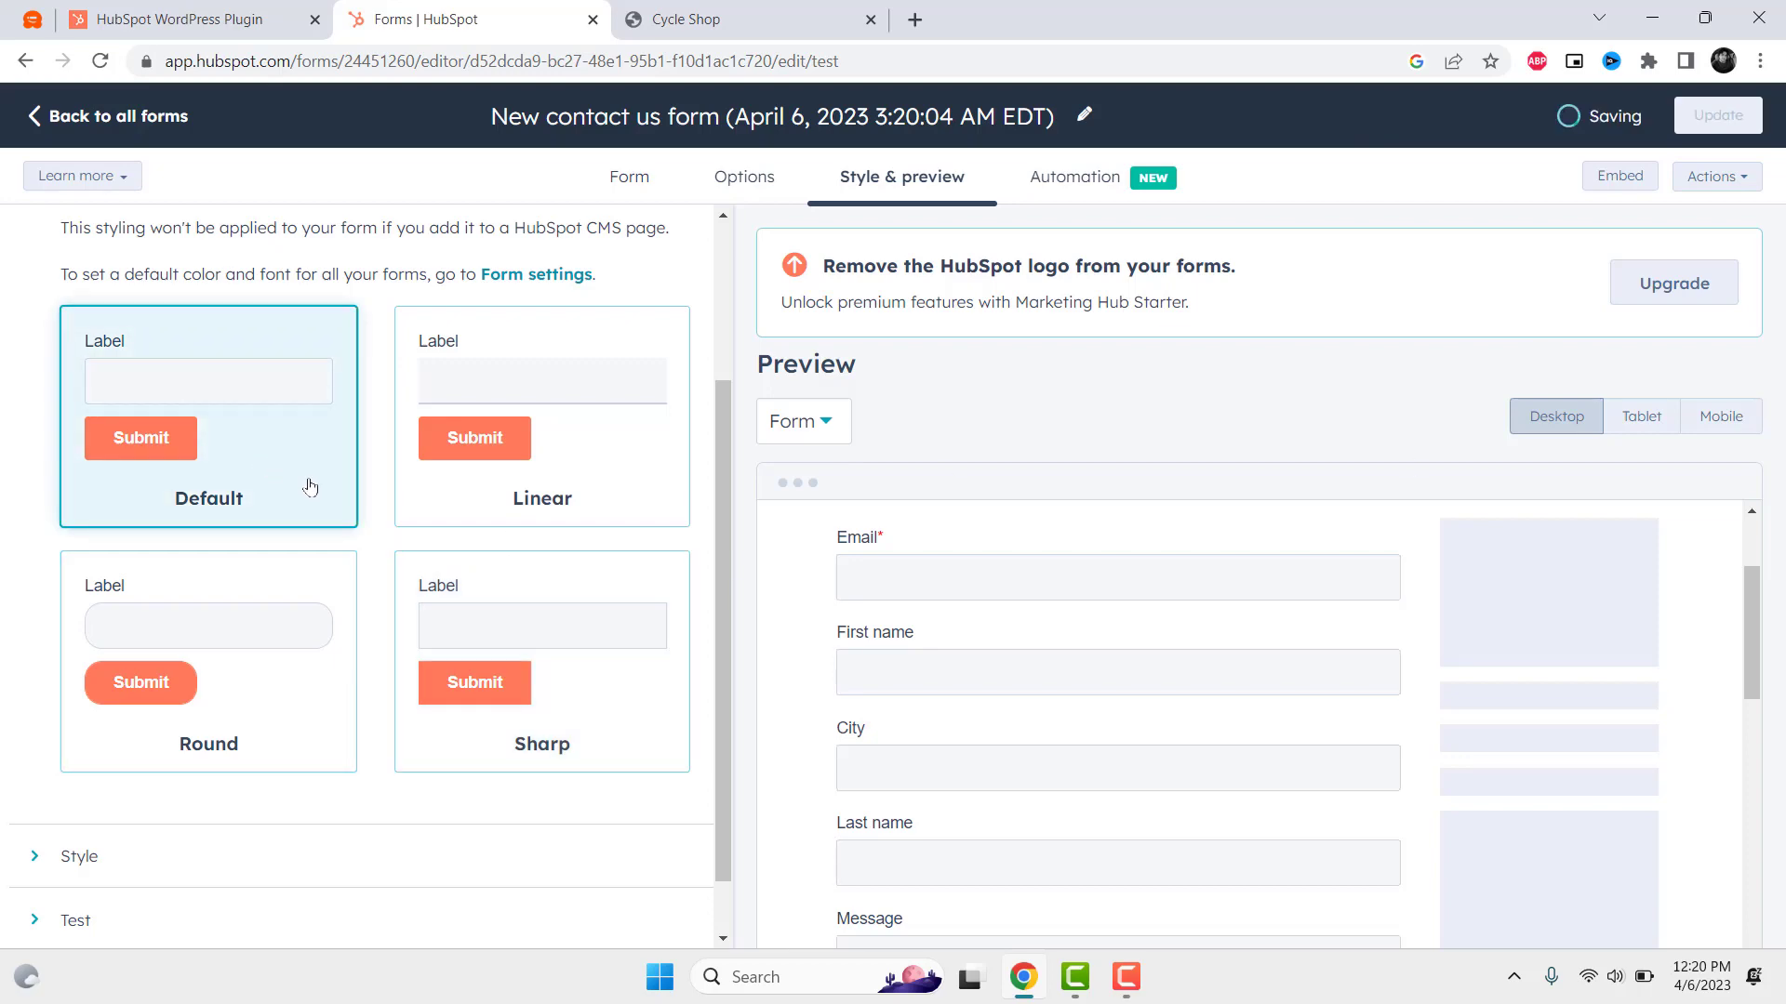
{"action": "scroll", "coordinate": [419, 534], "scroll_direction": "up", "scroll_amount": 3}
{"action": "left_click", "coordinate": [505, 586]}
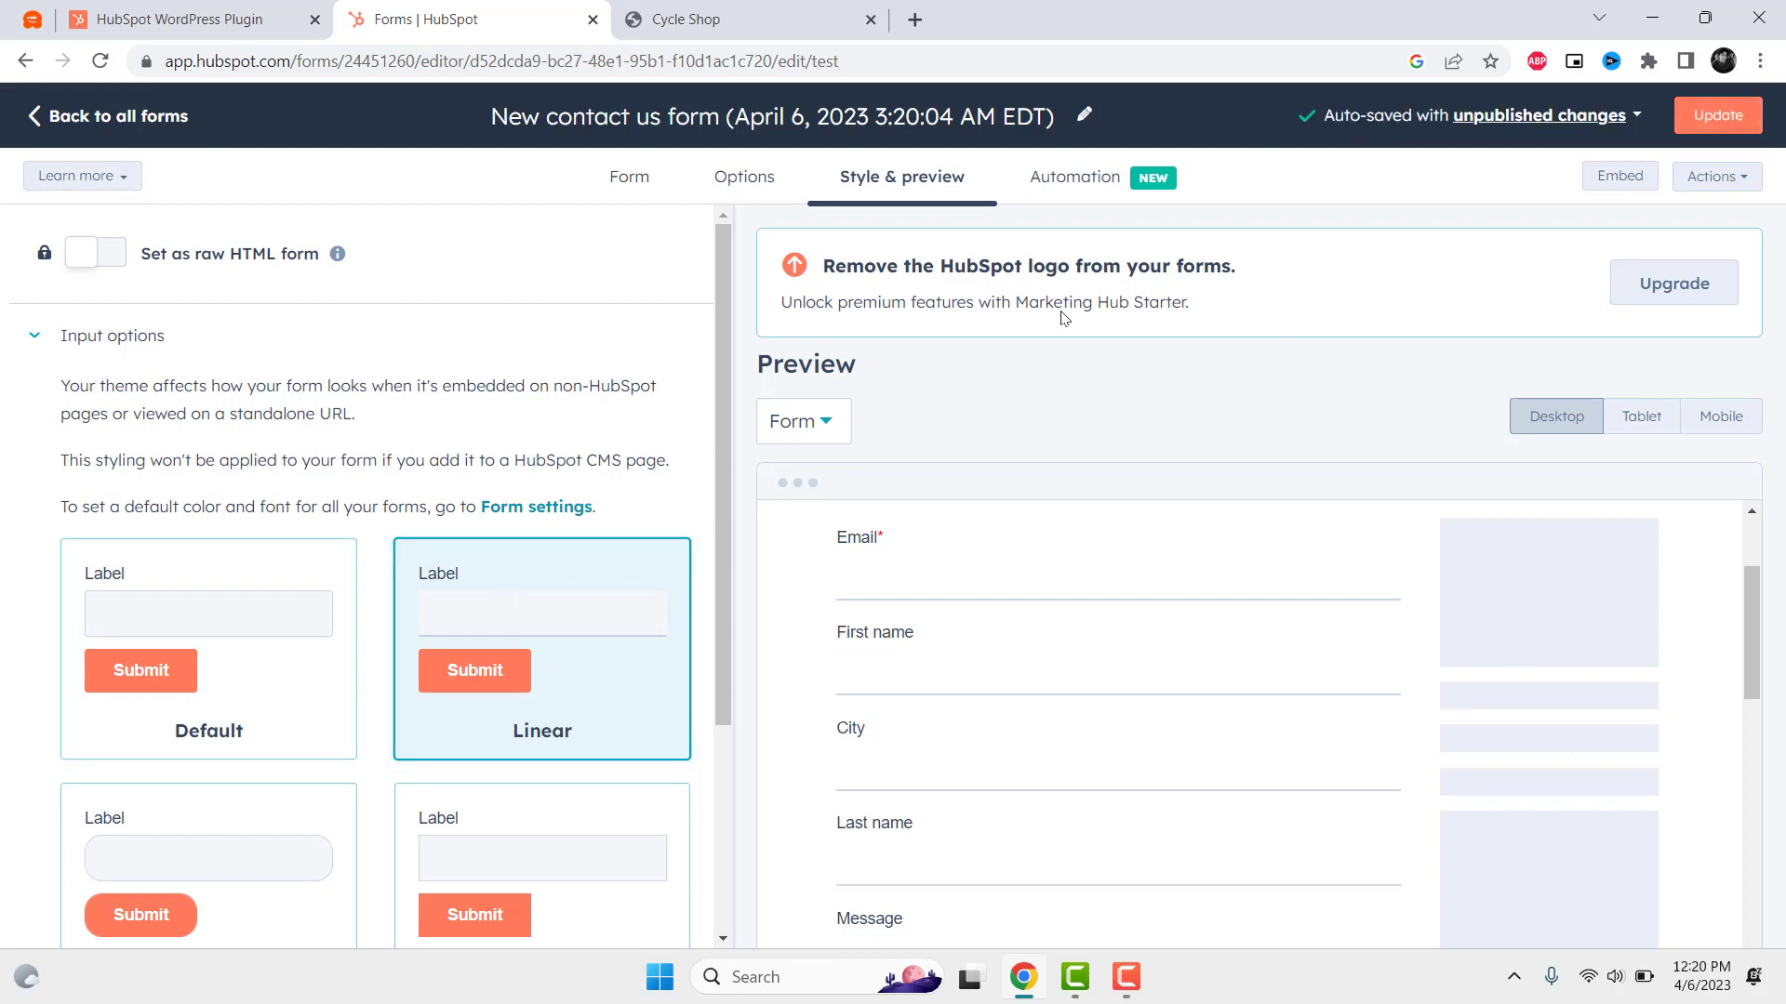
Step: Open the form's automation settings and dismiss the welcome message
{"action": "left_click", "coordinate": [1084, 176]}
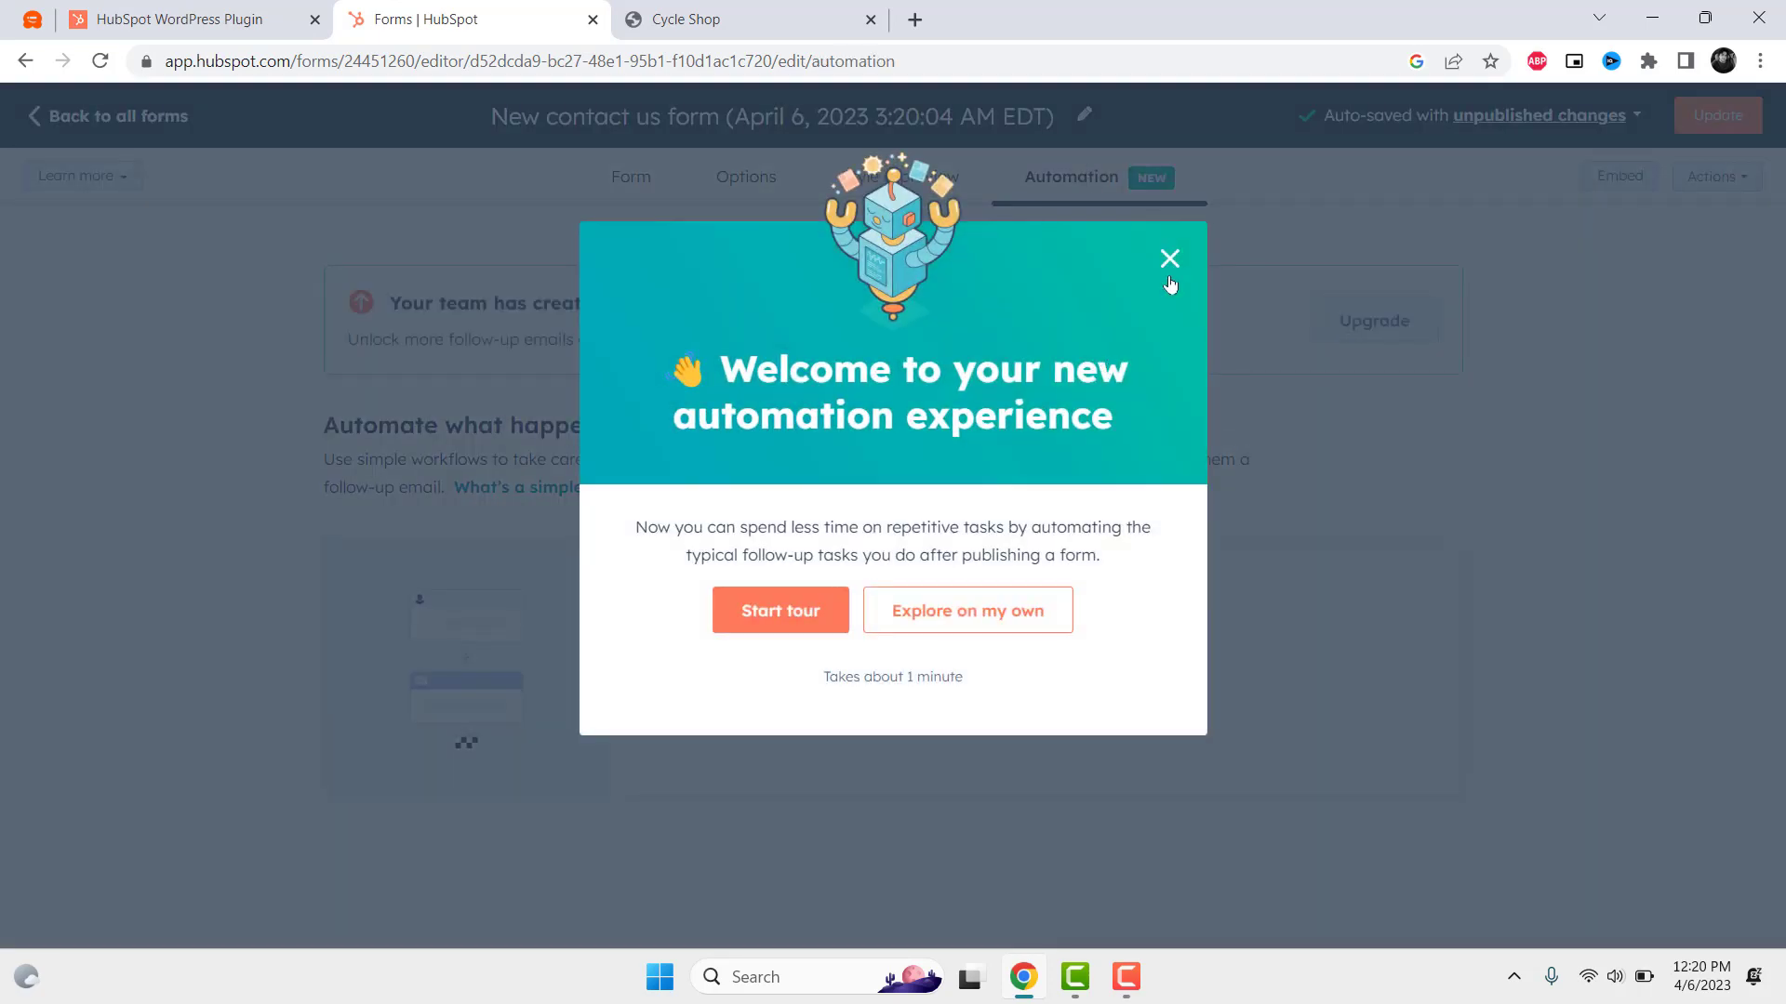
{"action": "left_click", "coordinate": [1169, 259]}
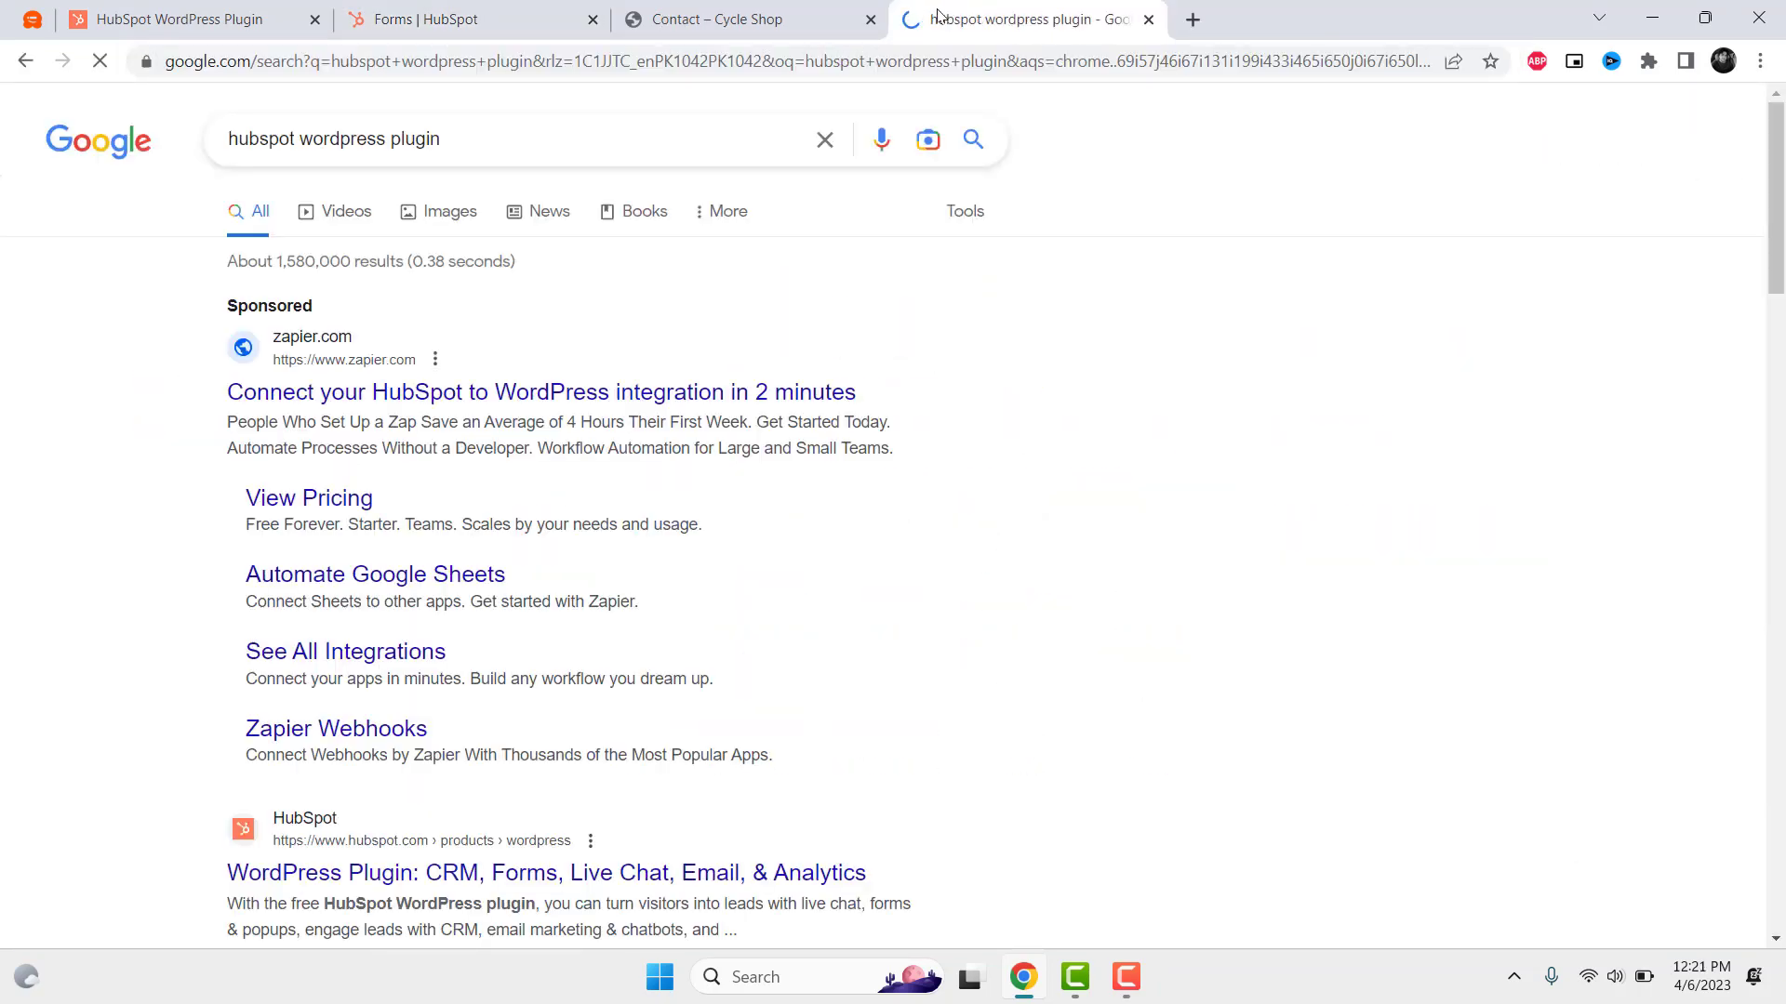
Step: Open HubSpot's WordPress plugin page from the search results and download the free plugin
{"action": "scroll", "coordinate": [730, 642], "scroll_direction": "down", "scroll_amount": 3}
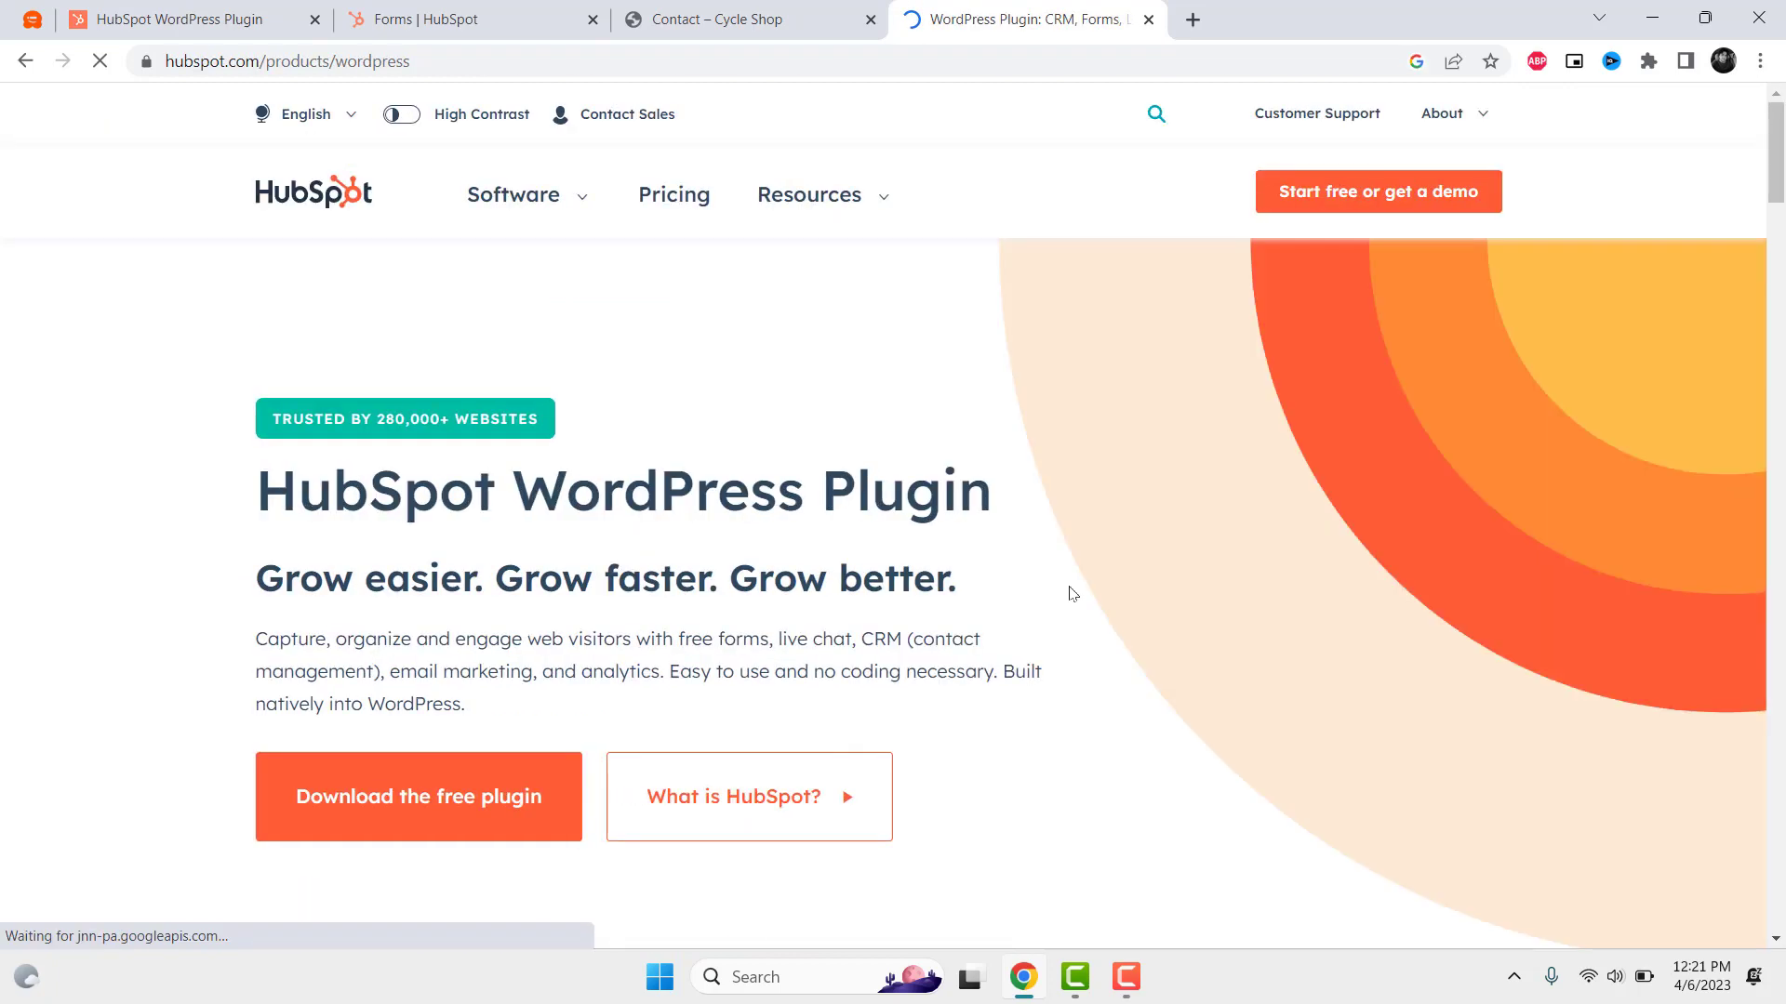
{"action": "left_click", "coordinate": [446, 808]}
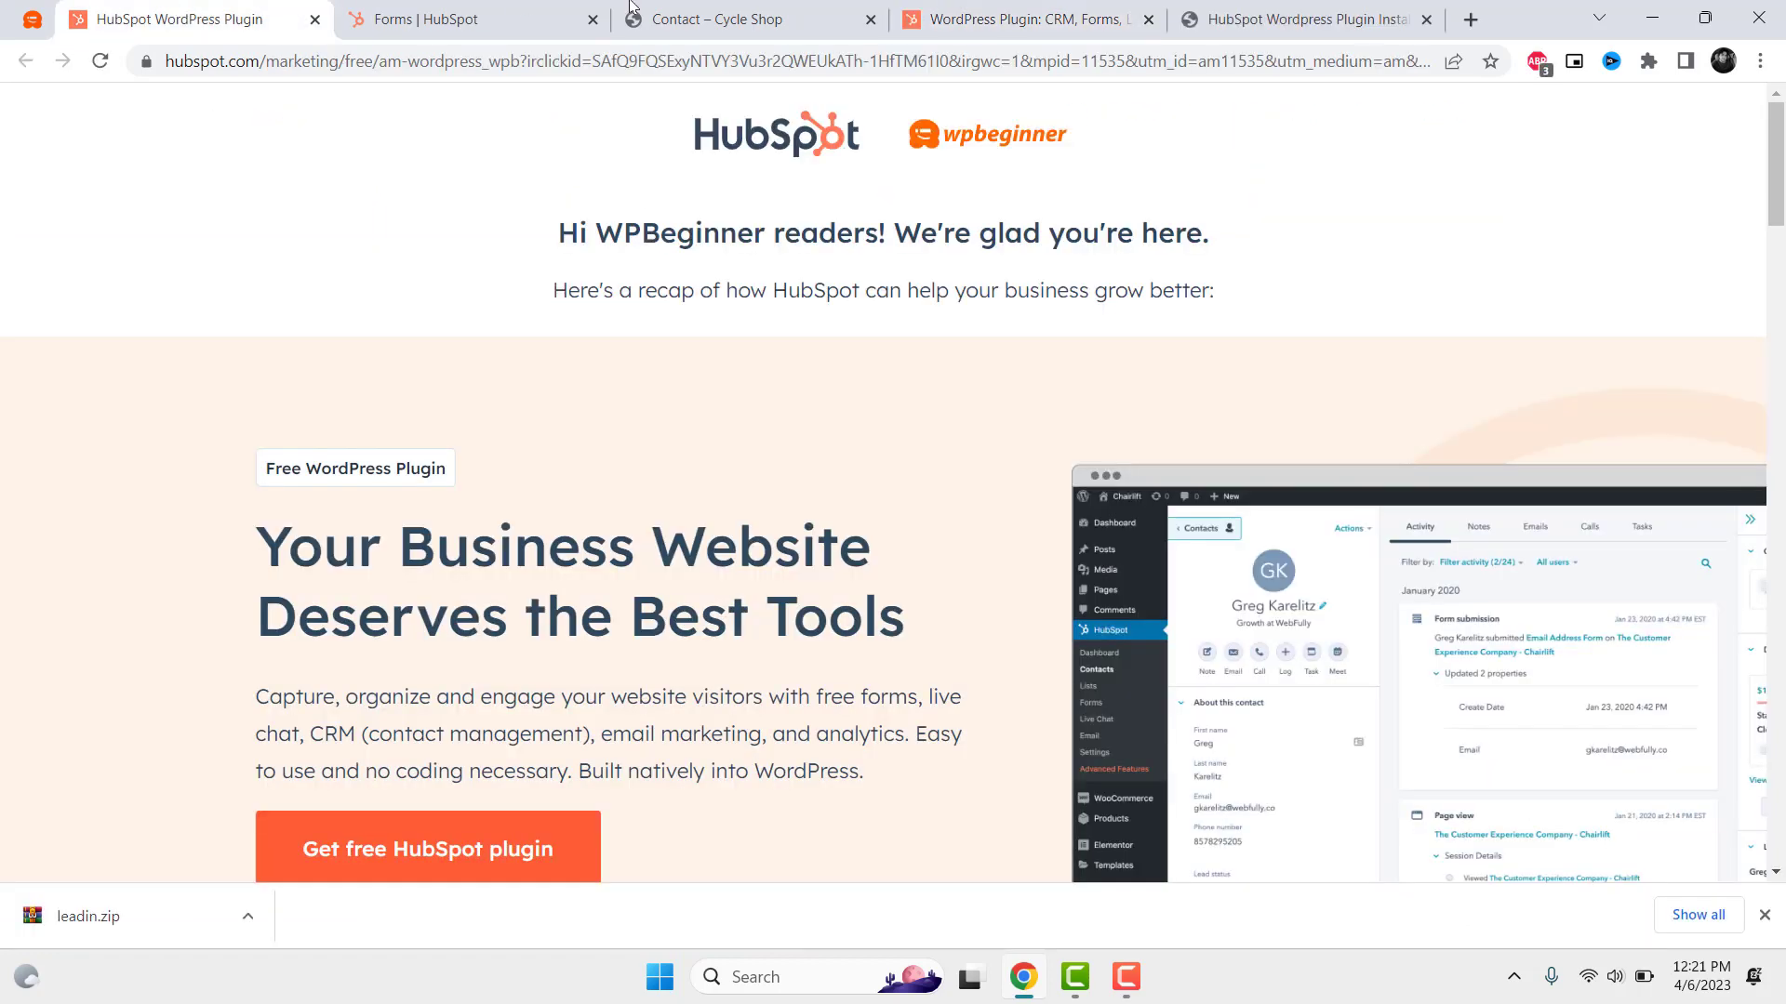
Step: Switch to the Cycle Shop site's WordPress dashboard and open the Add Plugins page
{"action": "left_click", "coordinate": [670, 19]}
{"action": "left_click", "coordinate": [118, 140]}
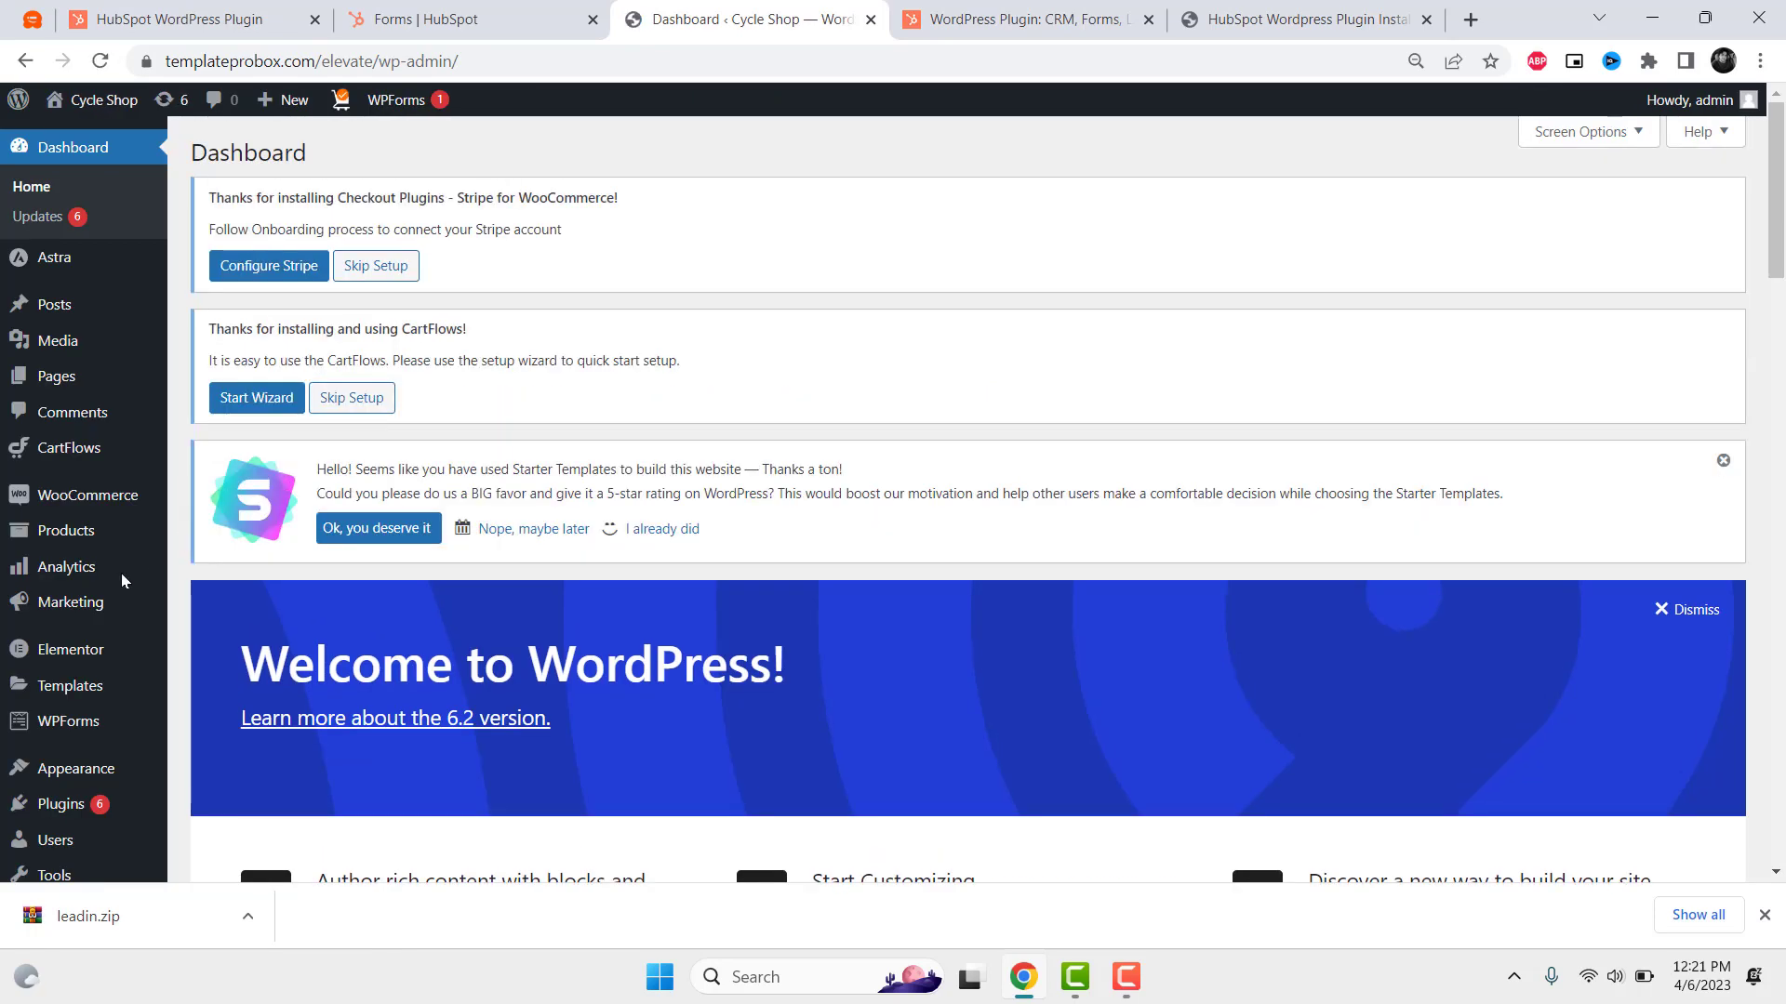
{"action": "mouse_move", "coordinate": [60, 803]}
{"action": "left_click", "coordinate": [235, 763]}
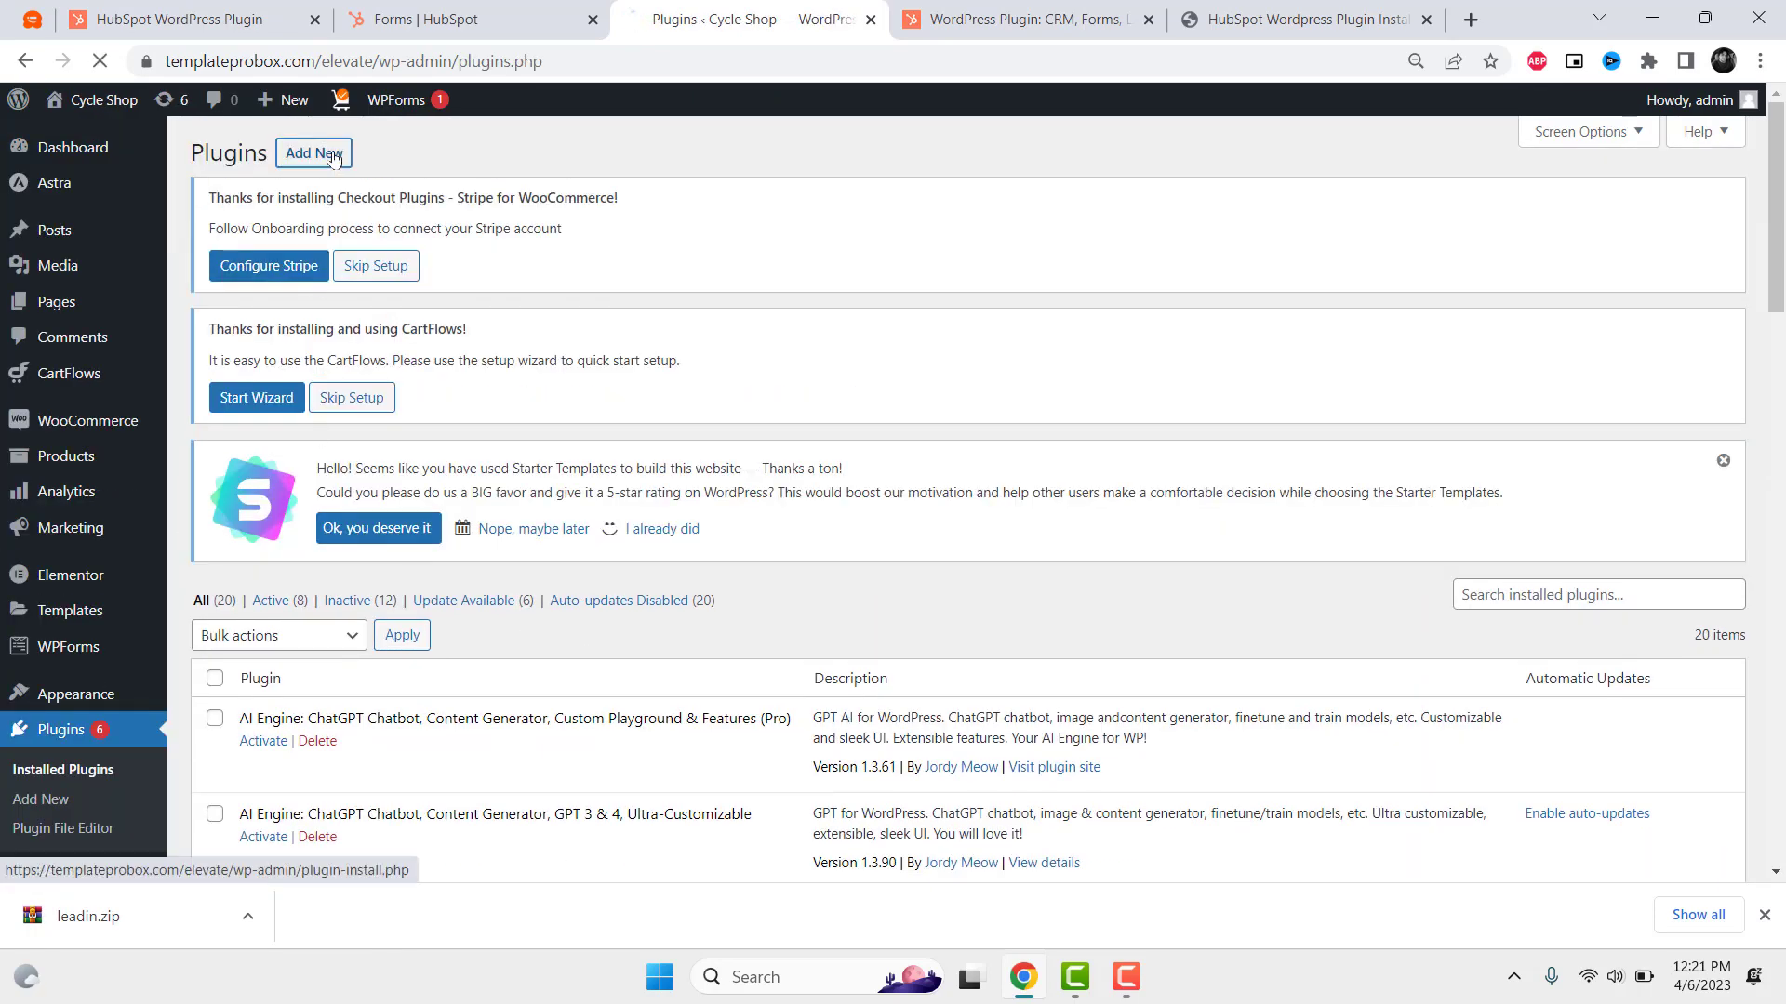
{"action": "left_click", "coordinate": [331, 155]}
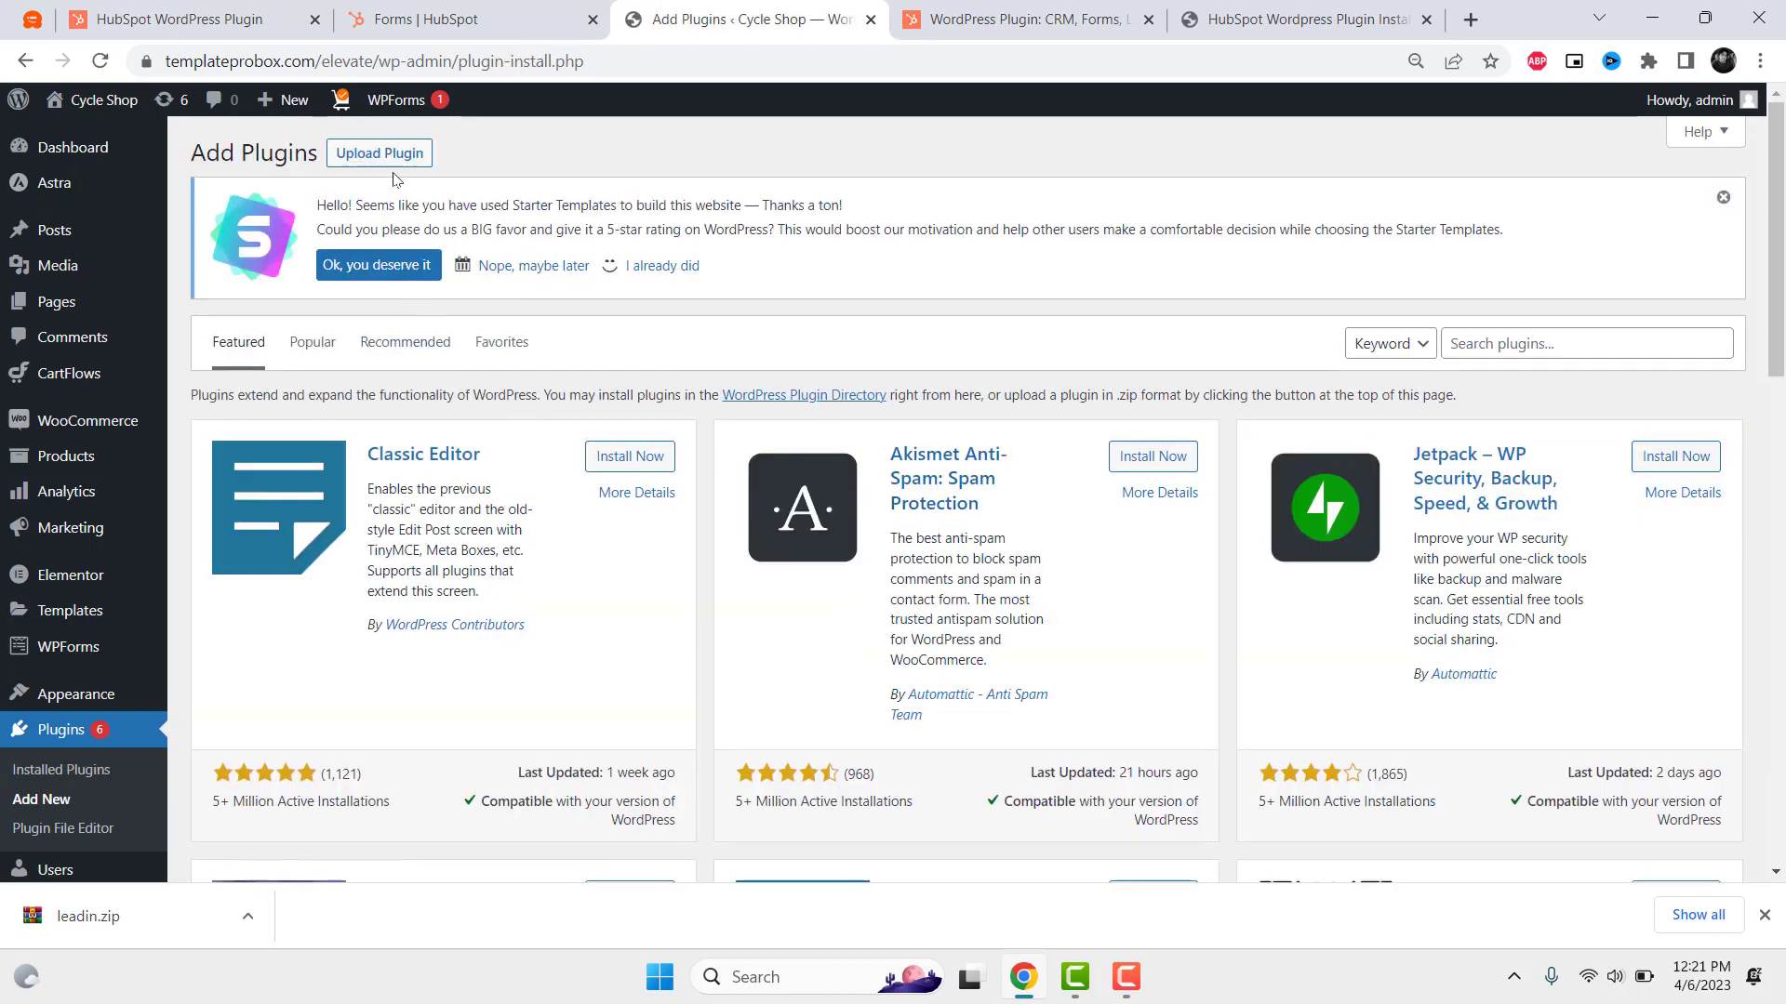
Step: Upload leadin.zip from the Downloads folder as a plugin, install it and activate it
{"action": "left_click", "coordinate": [379, 153]}
{"action": "left_click", "coordinate": [858, 485]}
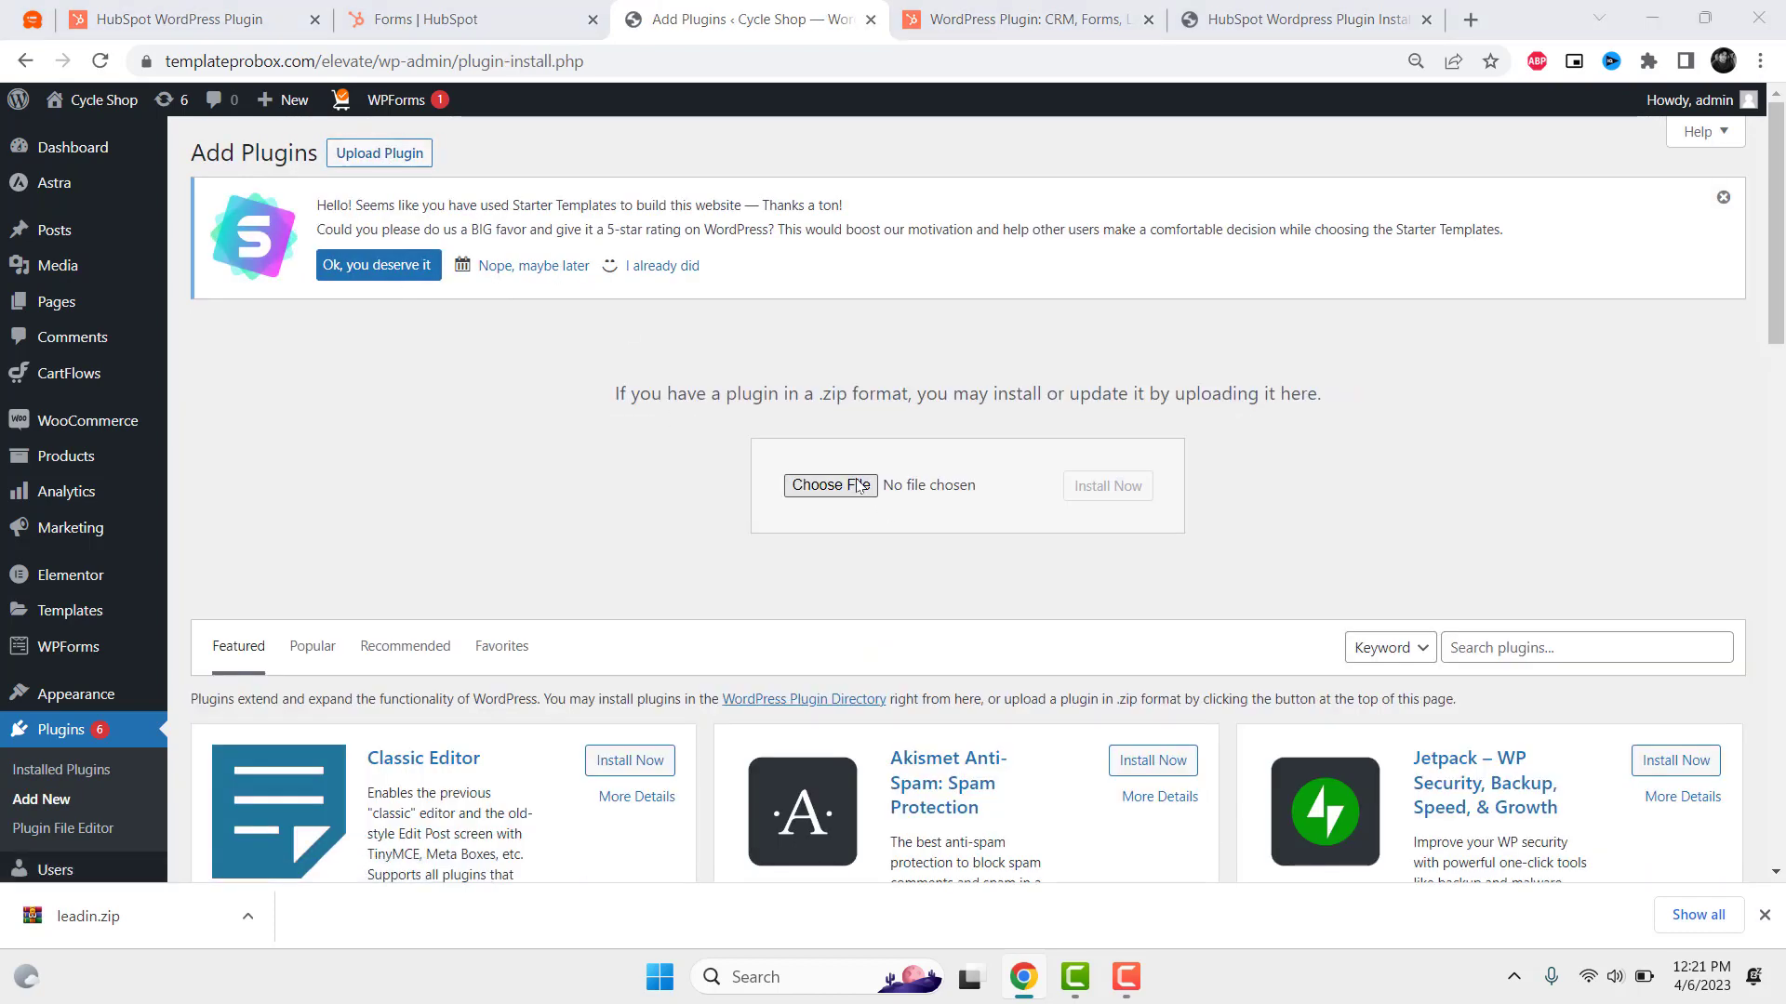
{"action": "left_click", "coordinate": [187, 311]}
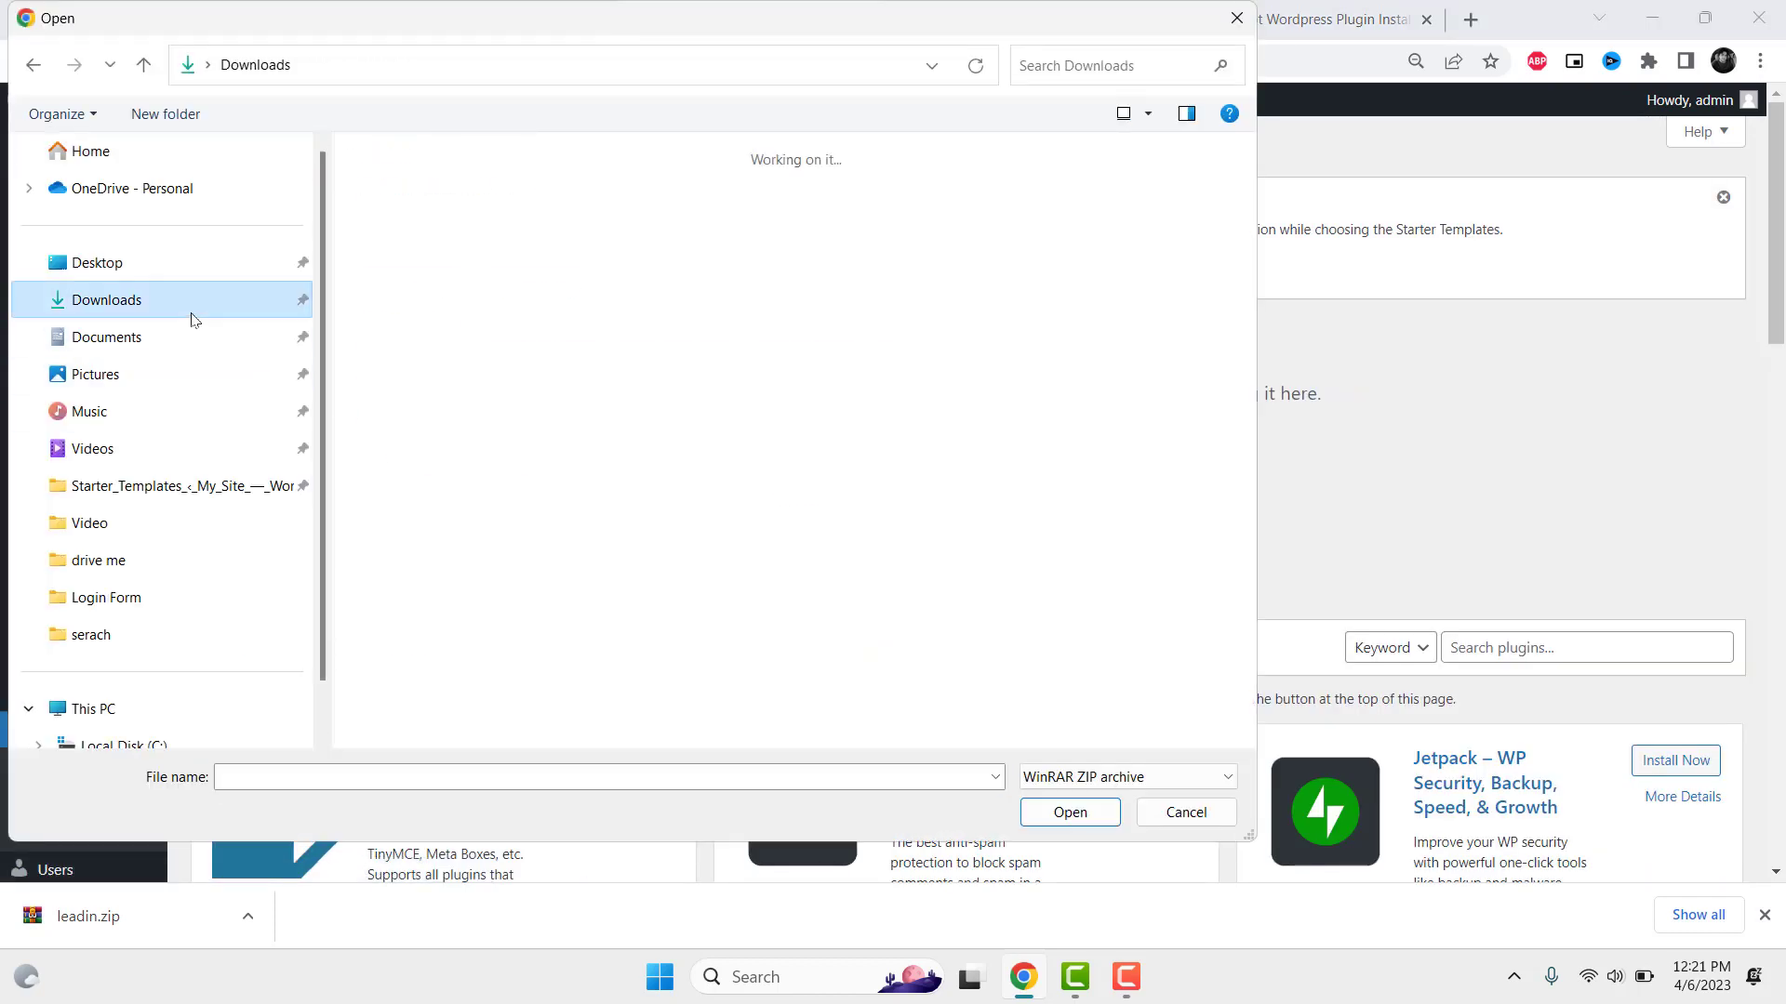
{"action": "left_click", "coordinate": [461, 296]}
{"action": "left_click", "coordinate": [1069, 812]}
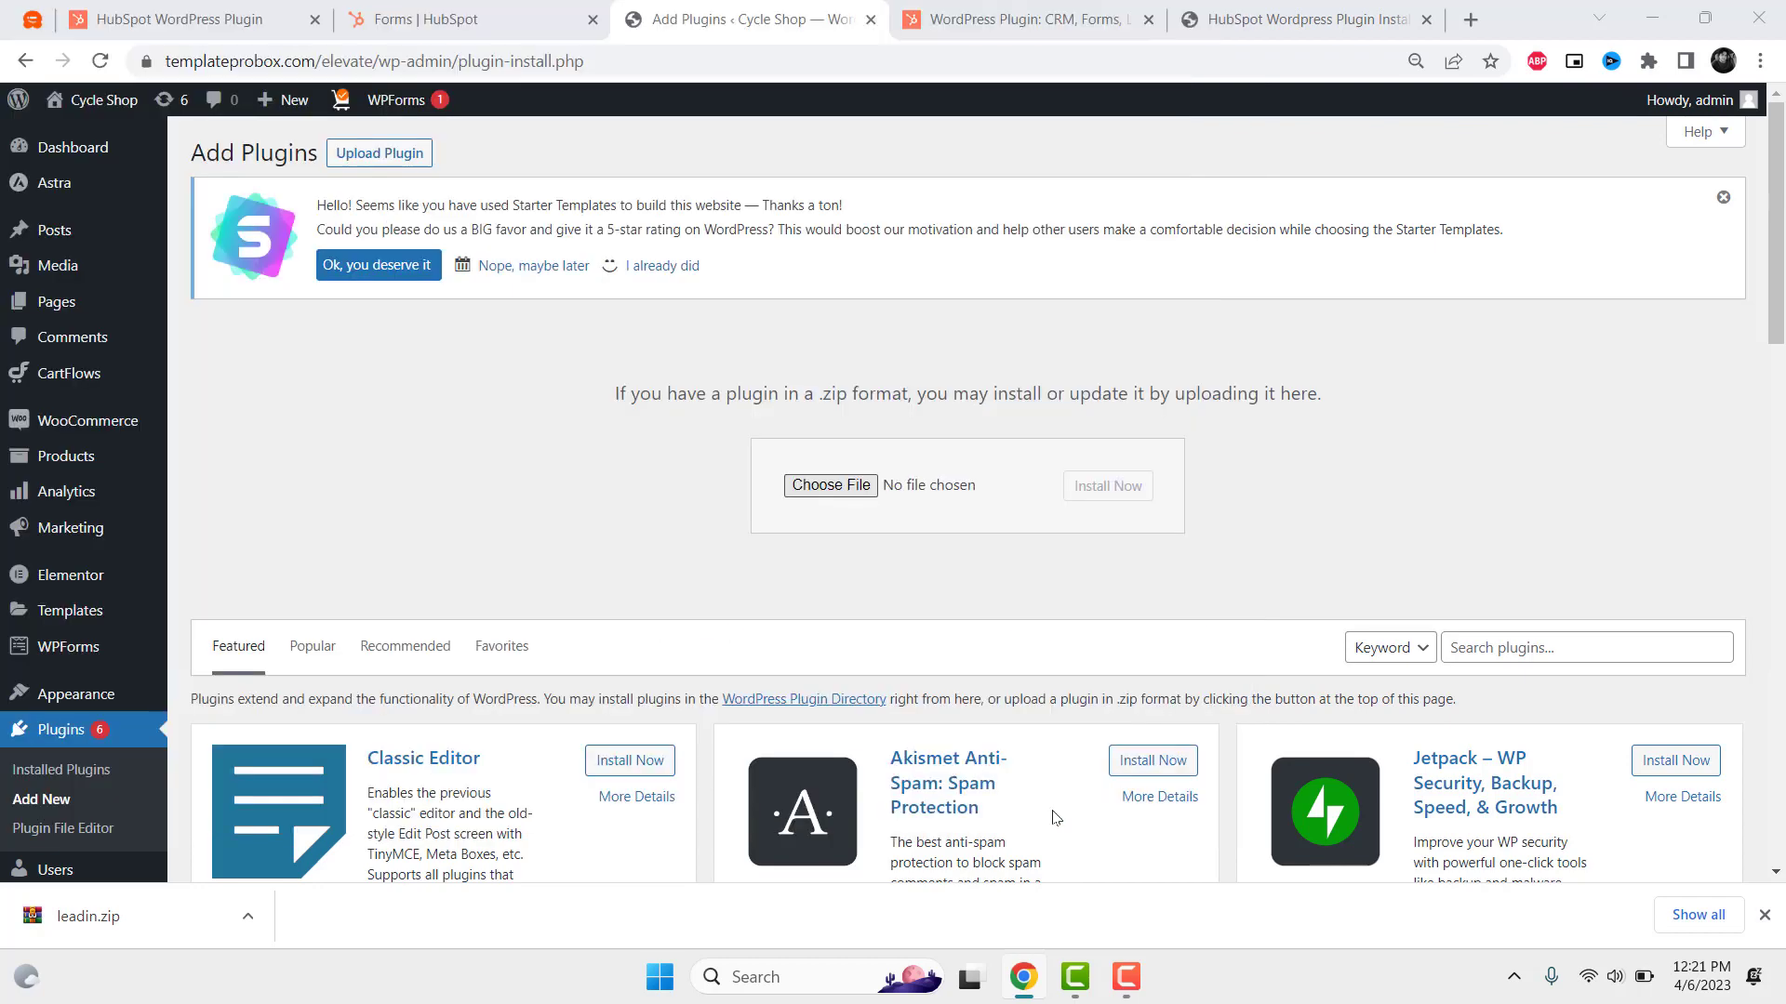
{"action": "left_click", "coordinate": [1103, 484]}
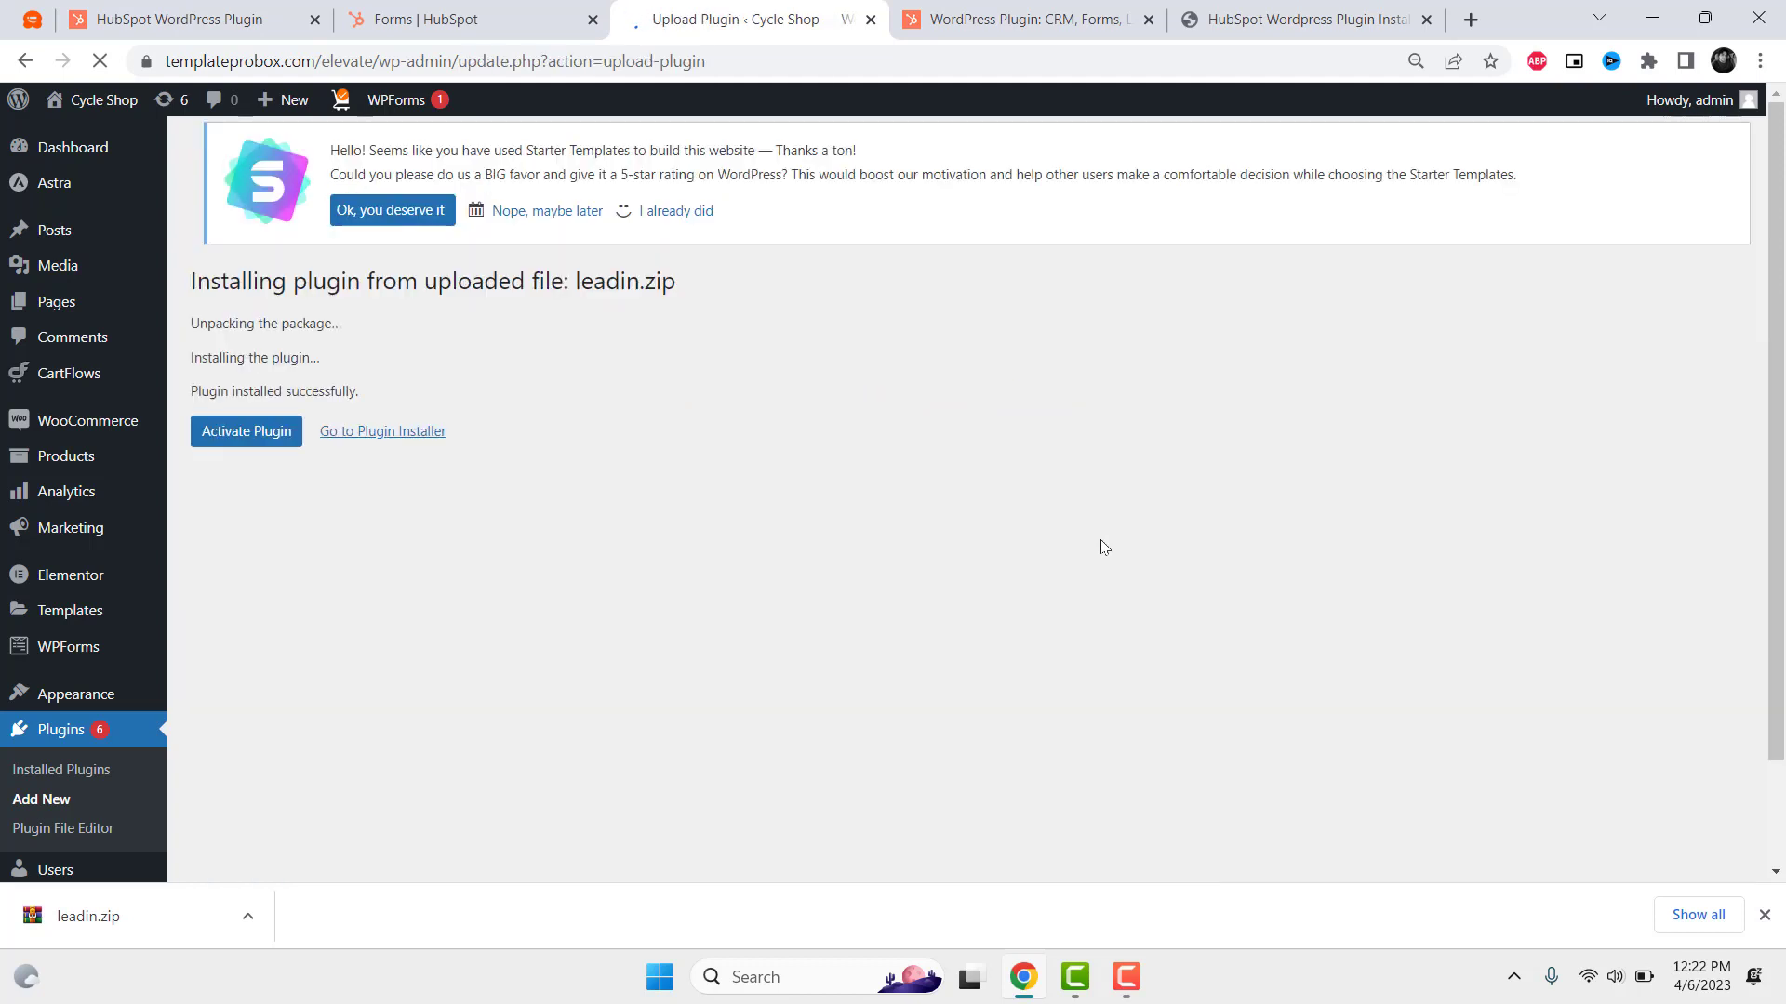
{"action": "left_click", "coordinate": [251, 478]}
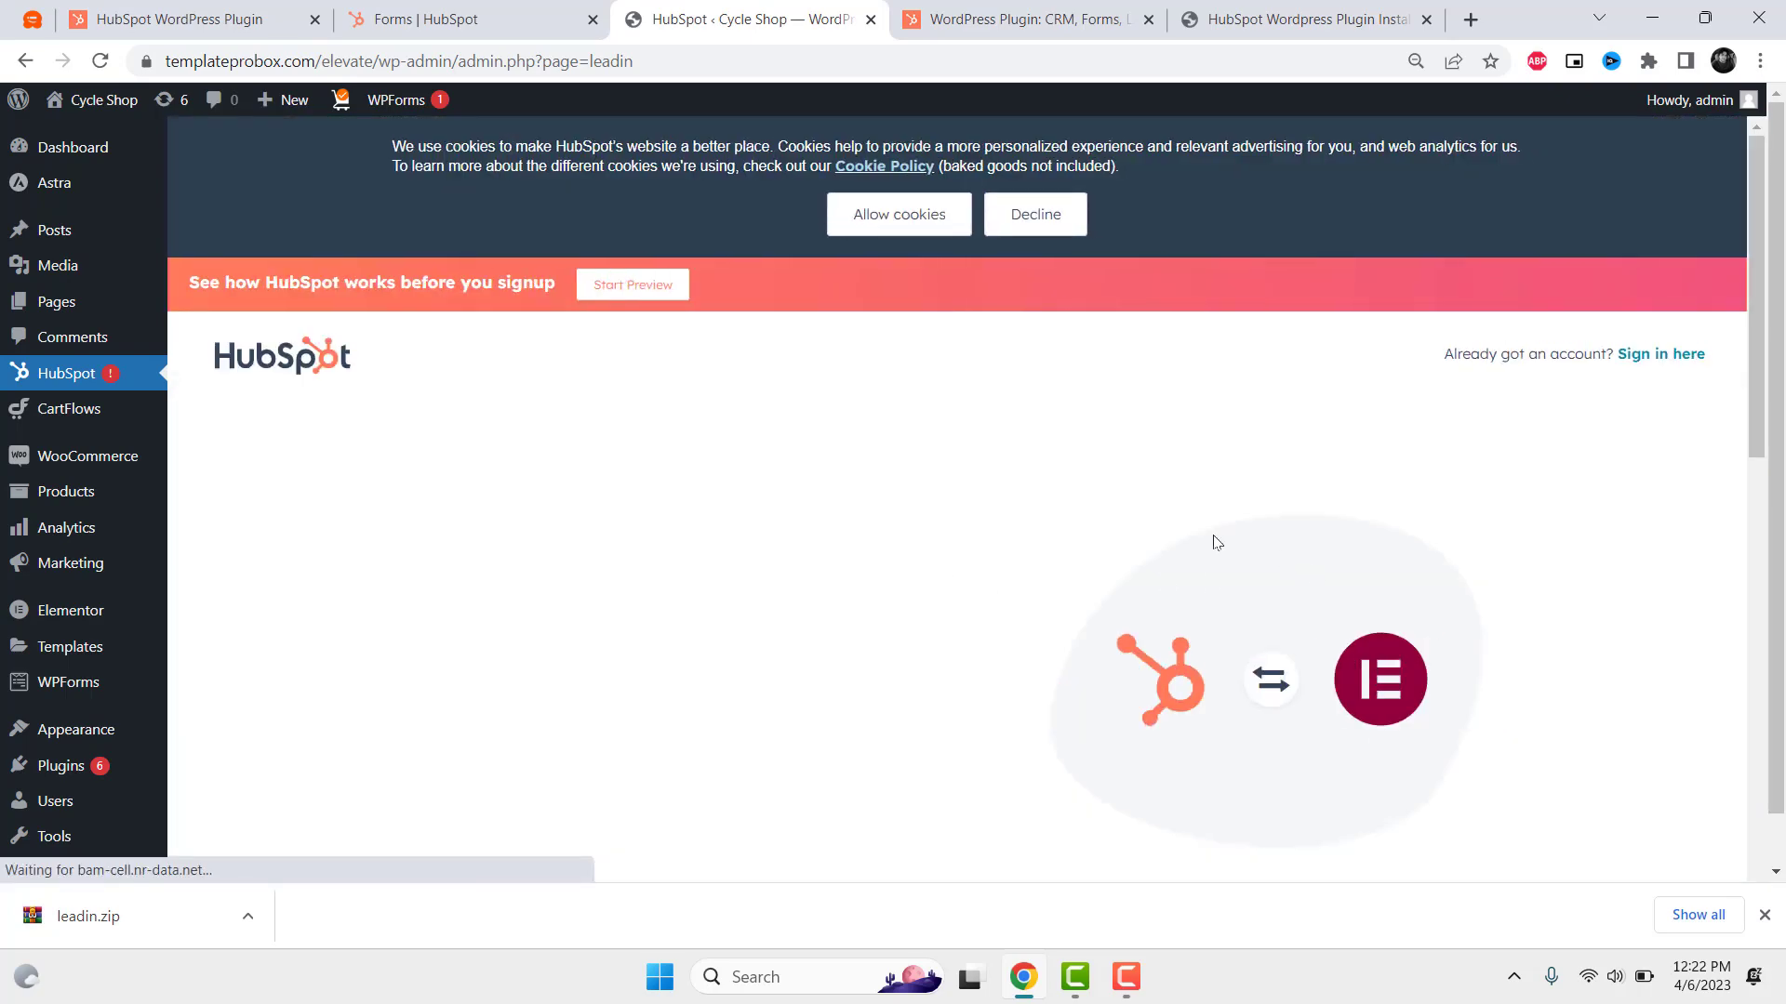
Step: Continue with the existing HubSpot user and the templateprobox.com account, and connect the WordPress website to HubSpot
{"action": "scroll", "coordinate": [1215, 540], "scroll_direction": "down", "scroll_amount": 3}
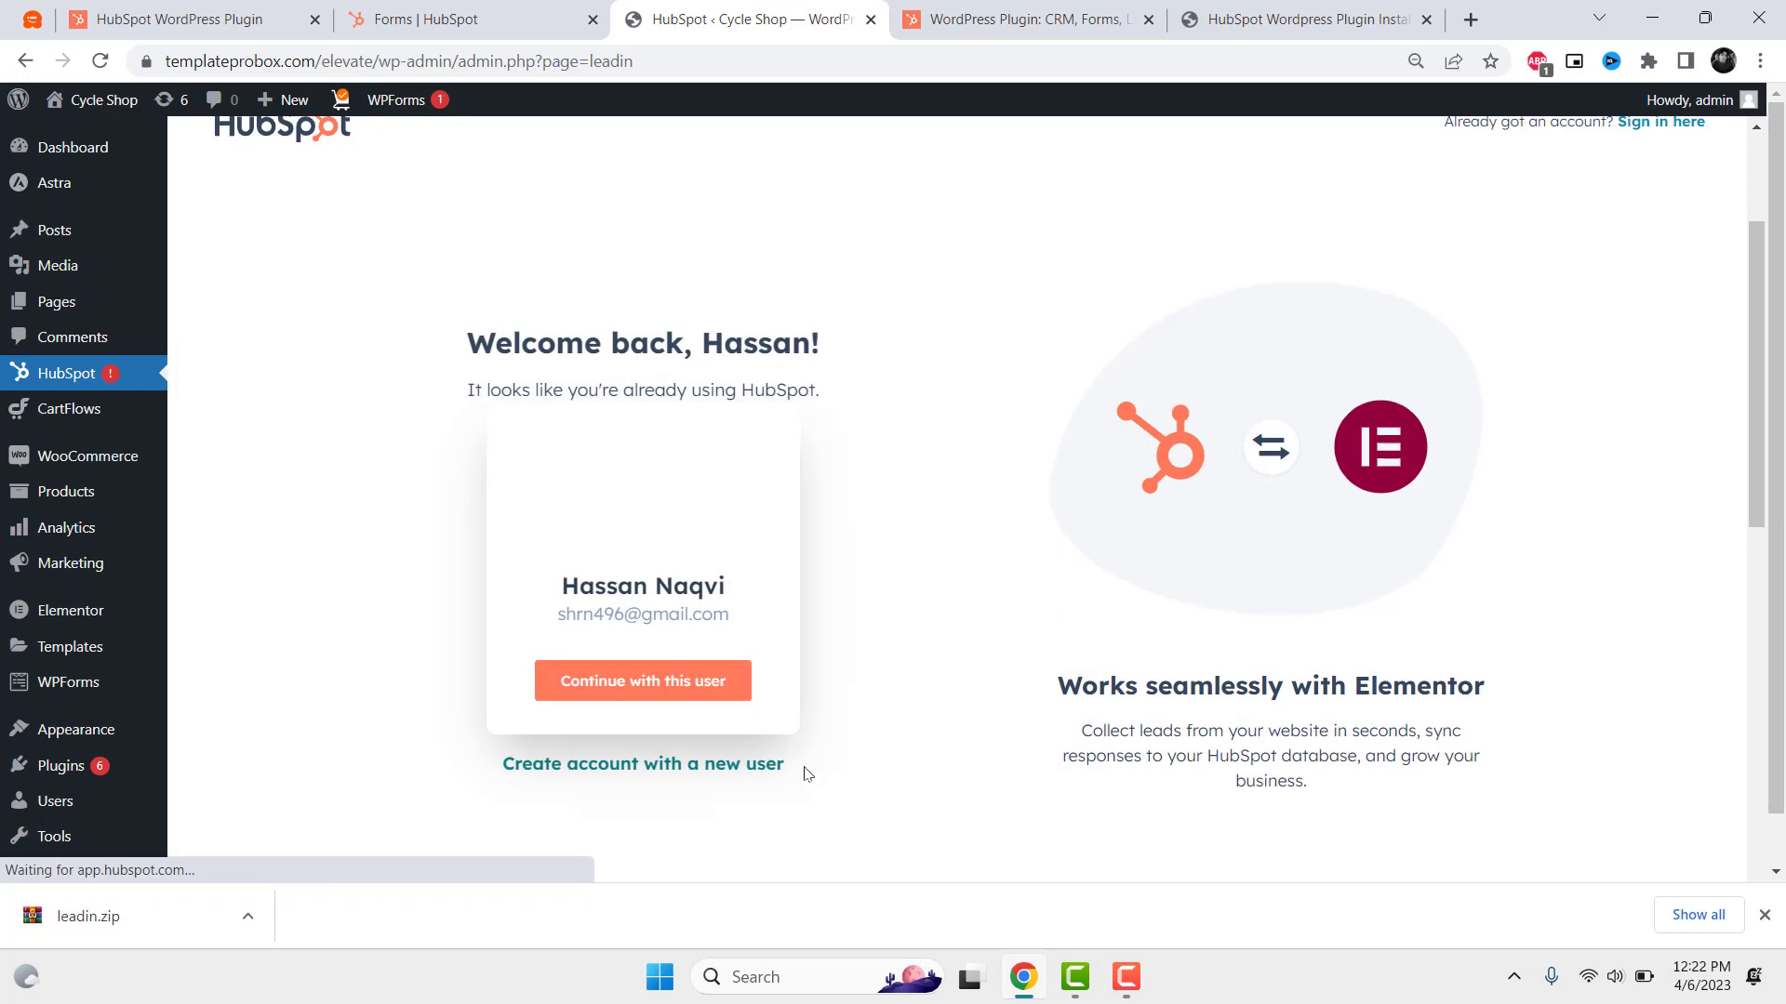
{"action": "left_click", "coordinate": [645, 685]}
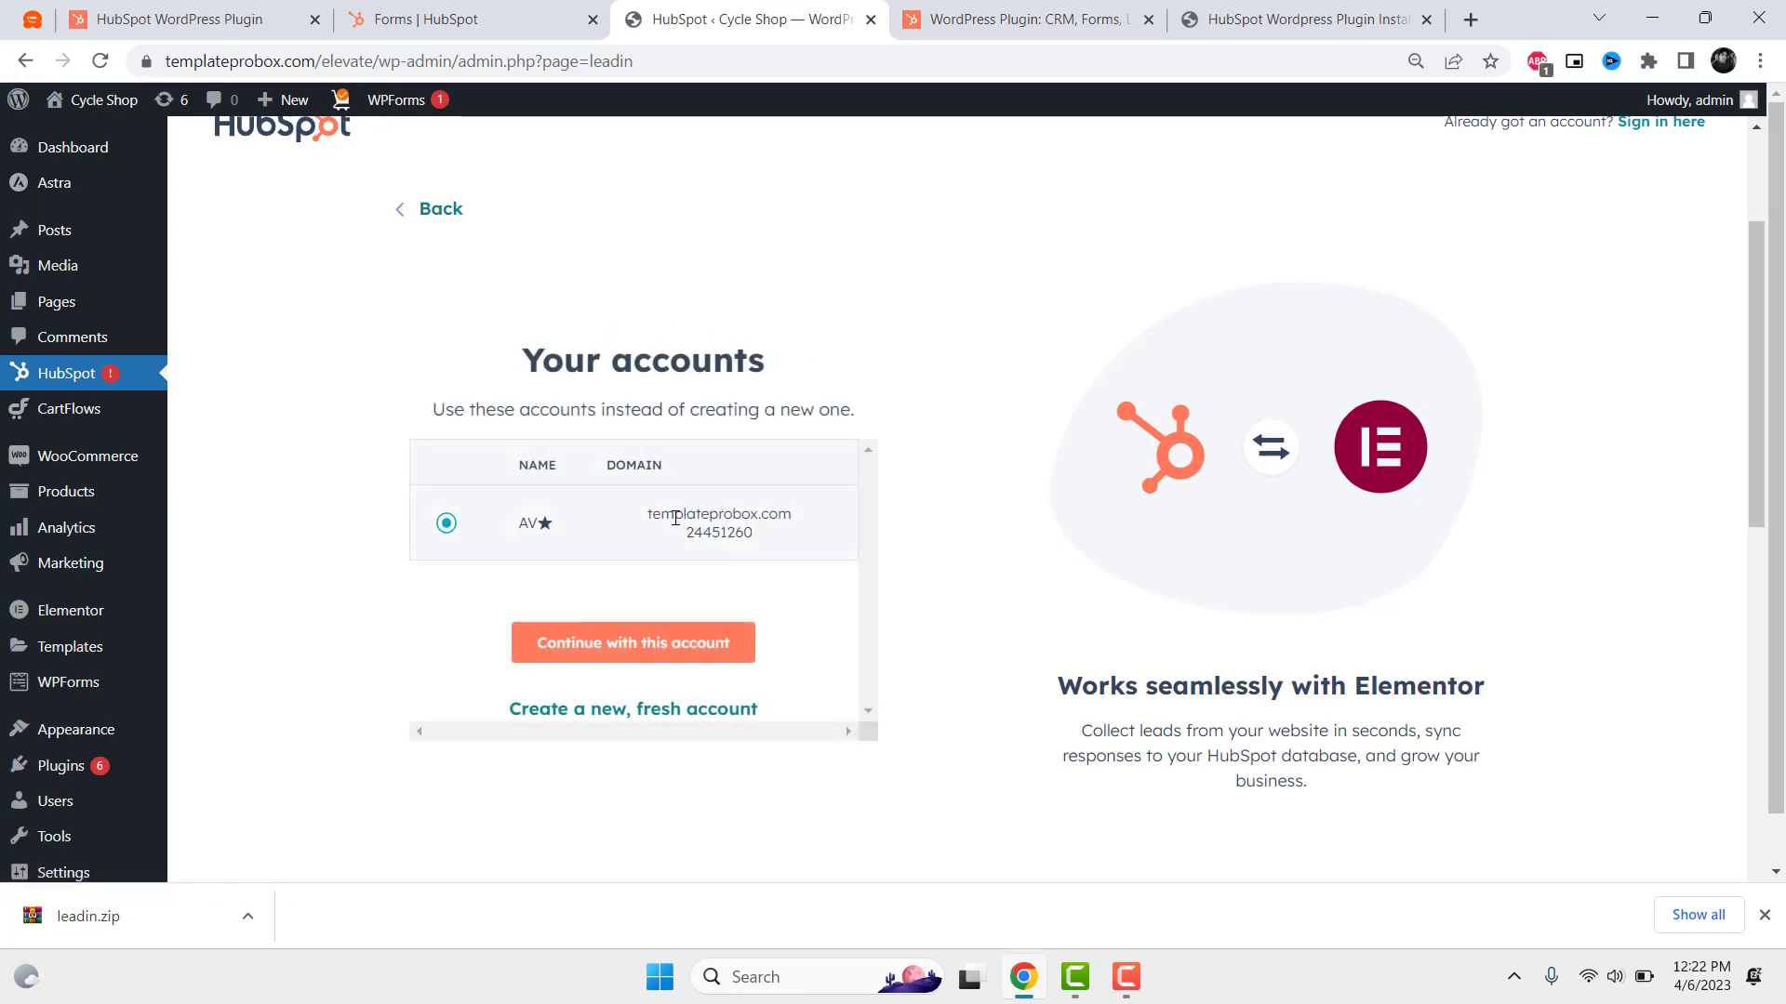
{"action": "left_click", "coordinate": [638, 646]}
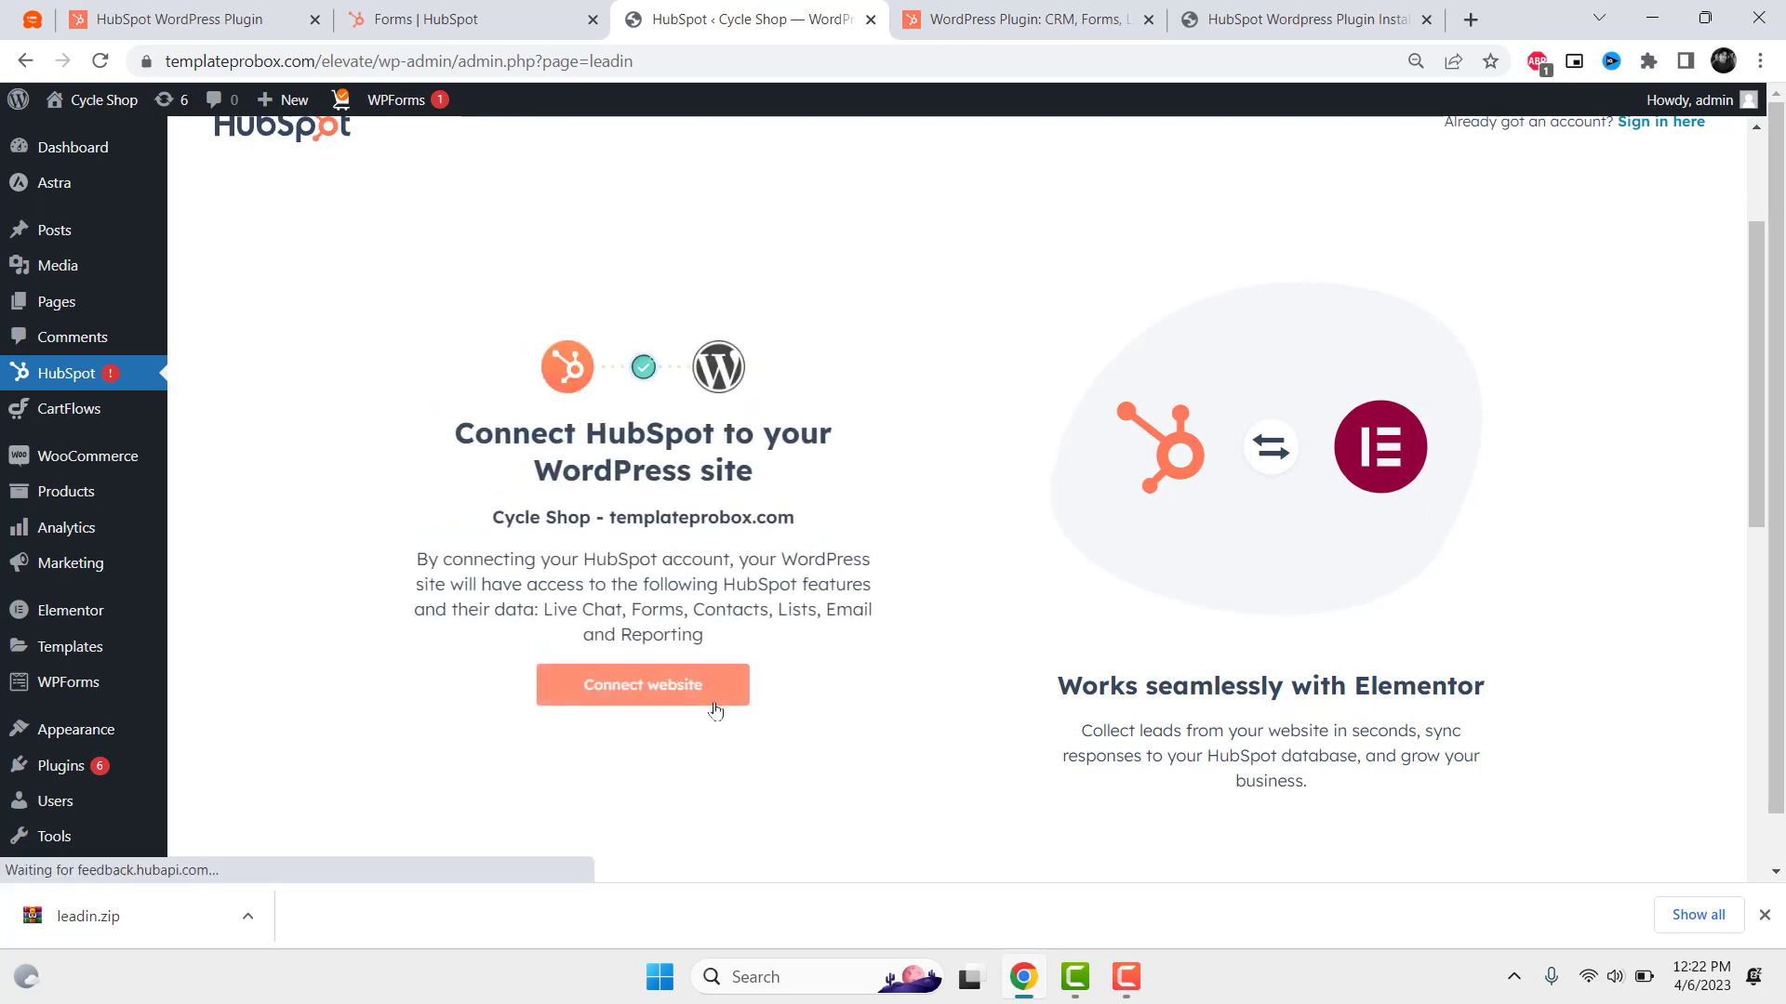
{"action": "left_click", "coordinate": [674, 699]}
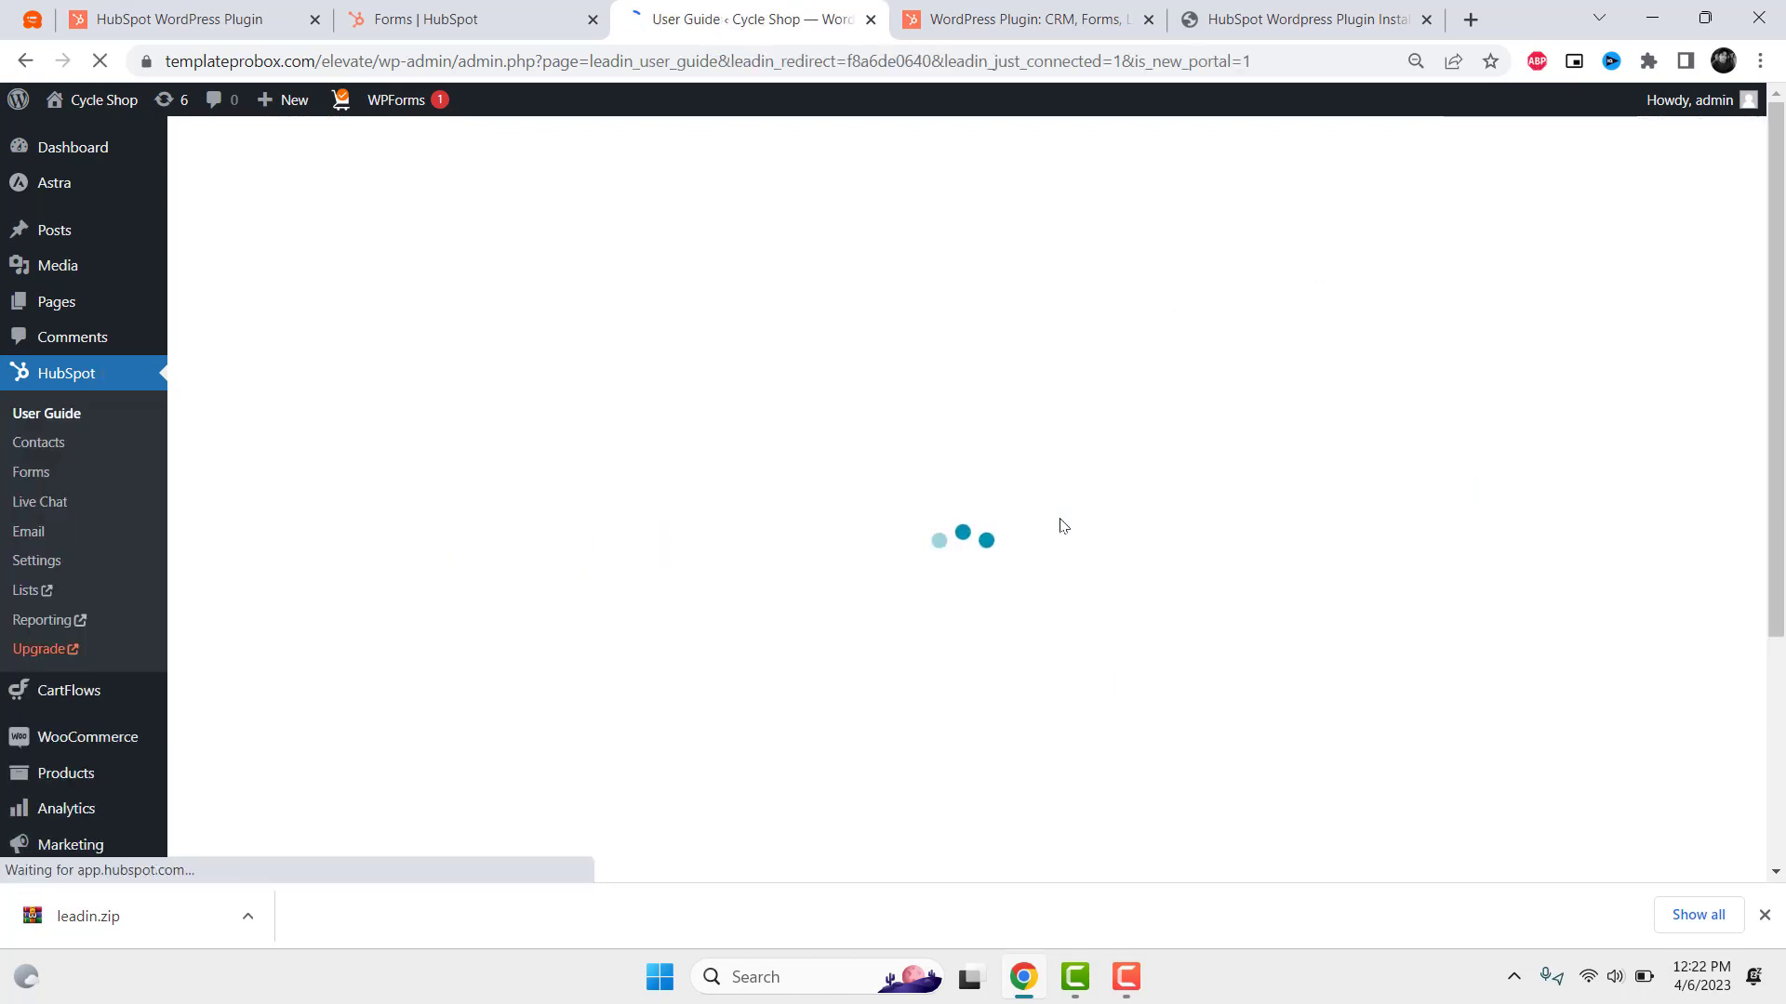
Step: Start the HubSpot plugin's quick demo and advance to its part on capturing leads
{"action": "scroll", "coordinate": [1062, 526], "scroll_direction": "down", "scroll_amount": 4}
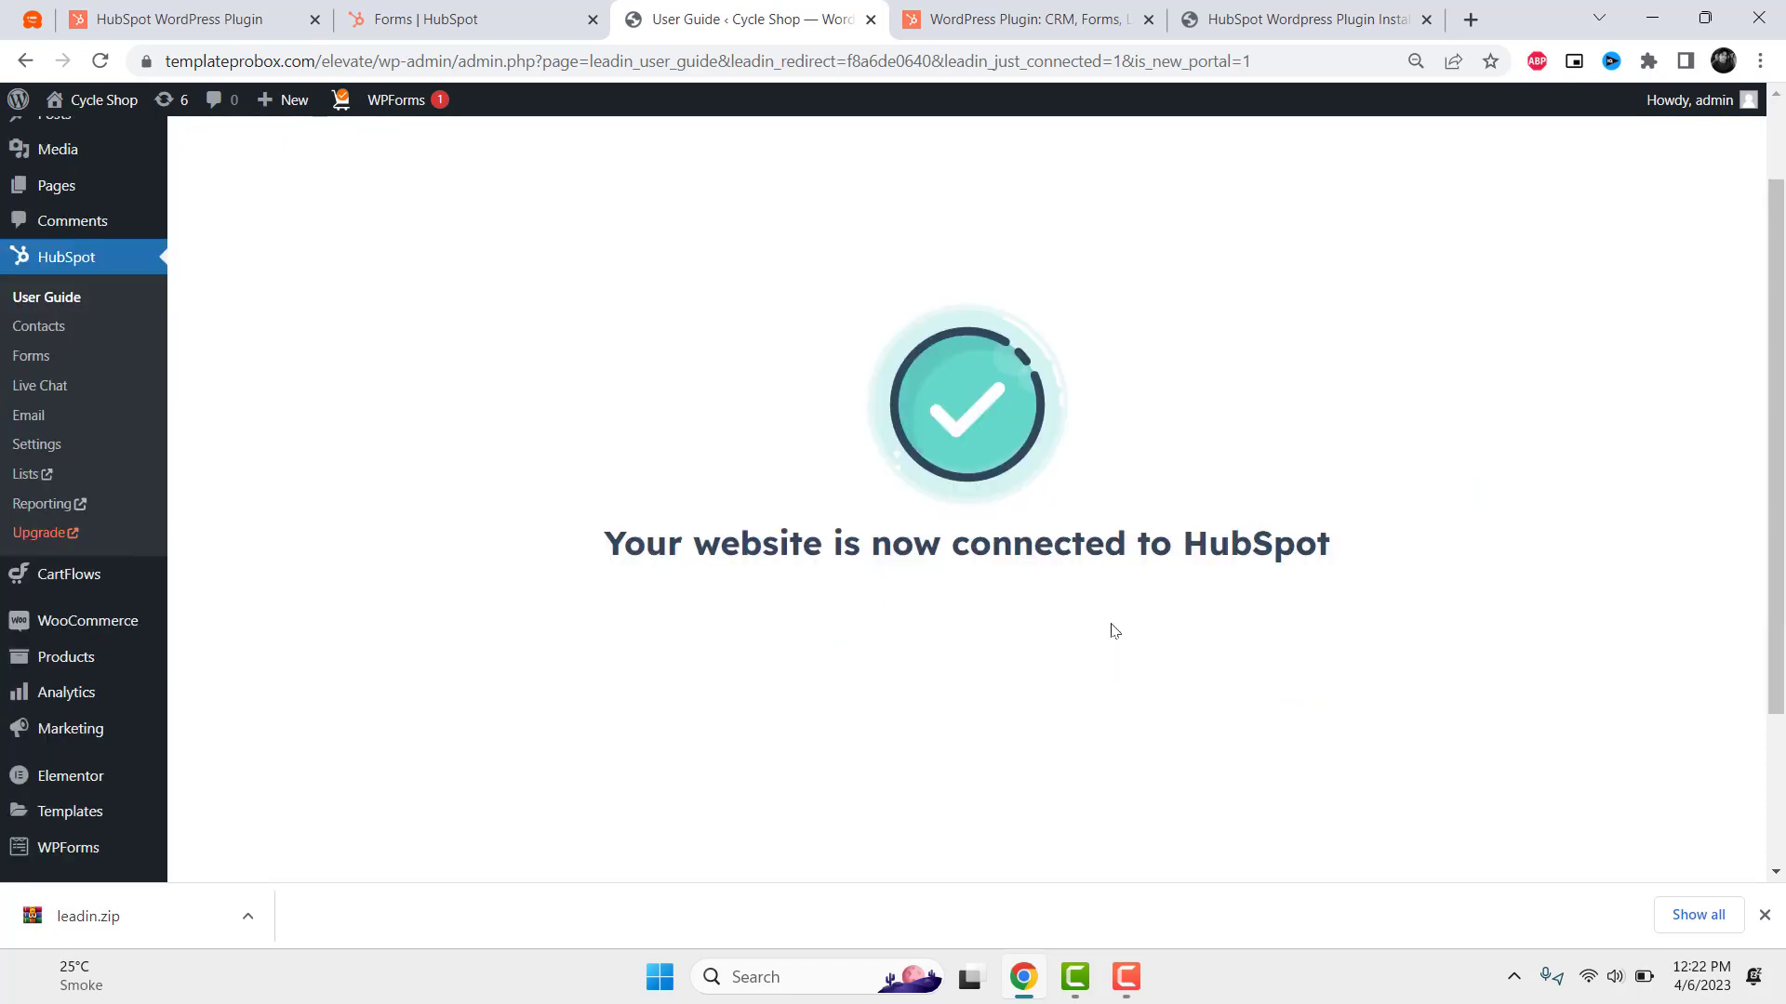
{"action": "scroll", "coordinate": [1100, 456], "scroll_direction": "up", "scroll_amount": 2}
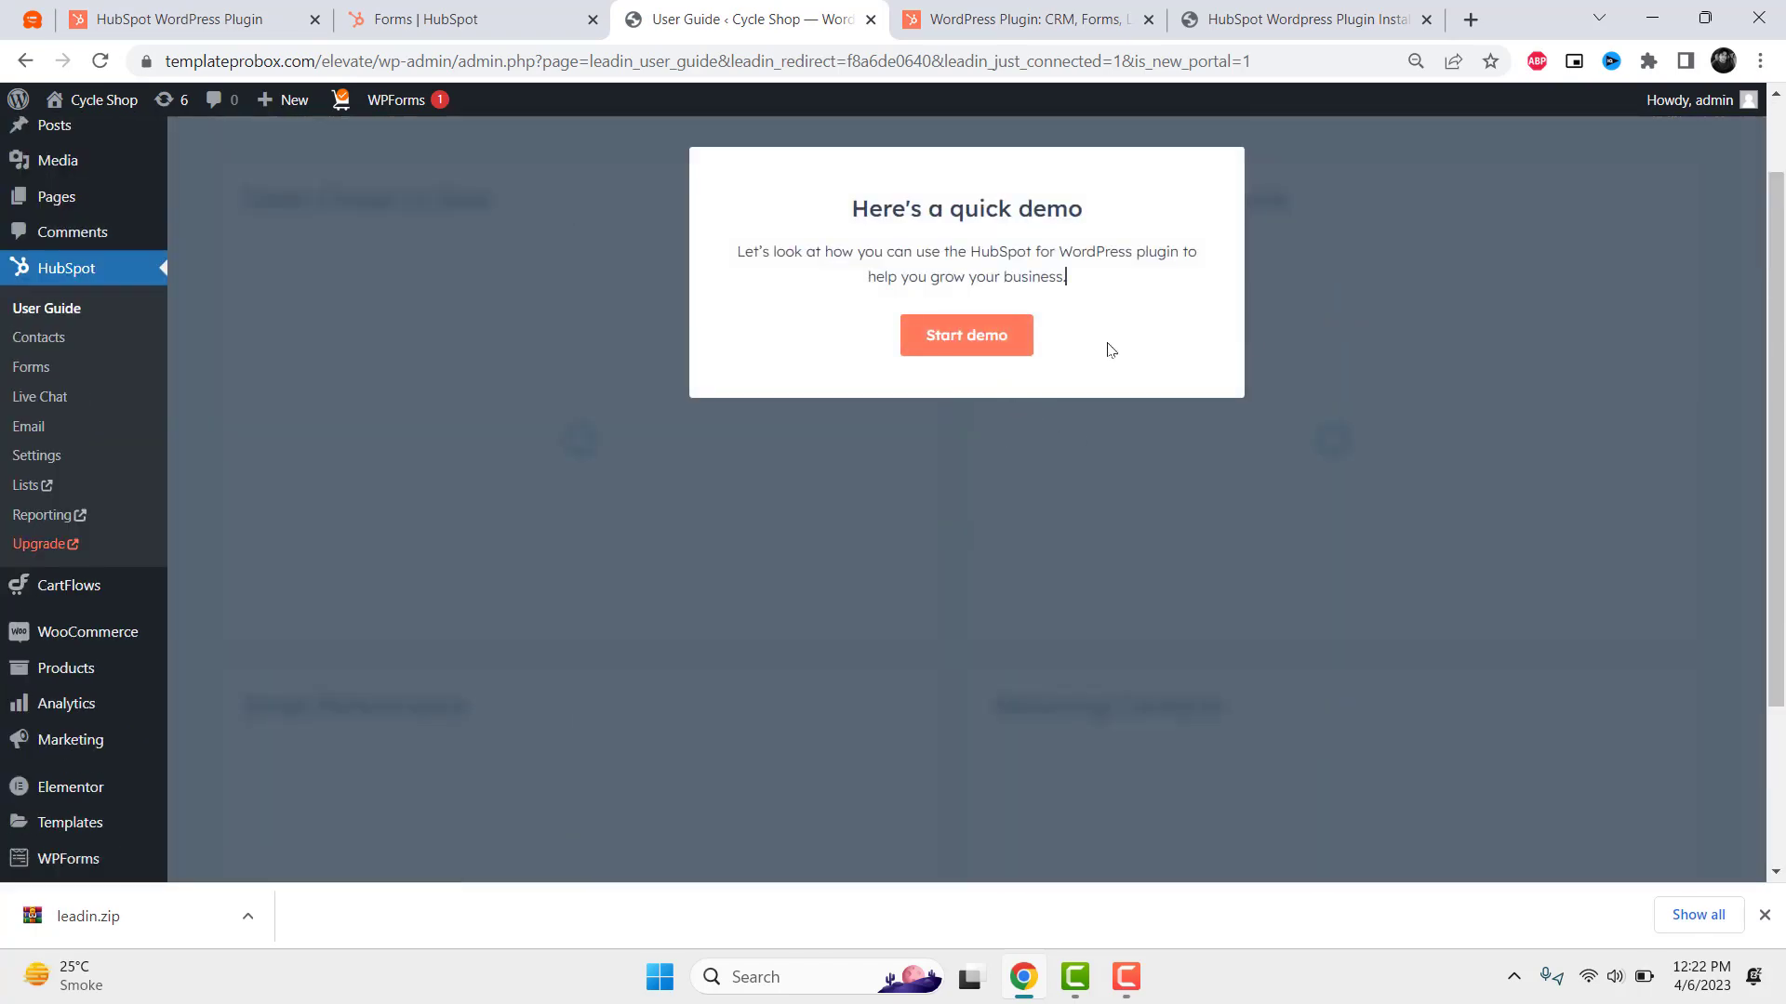
{"action": "scroll", "coordinate": [1364, 326], "scroll_direction": "up", "scroll_amount": 1}
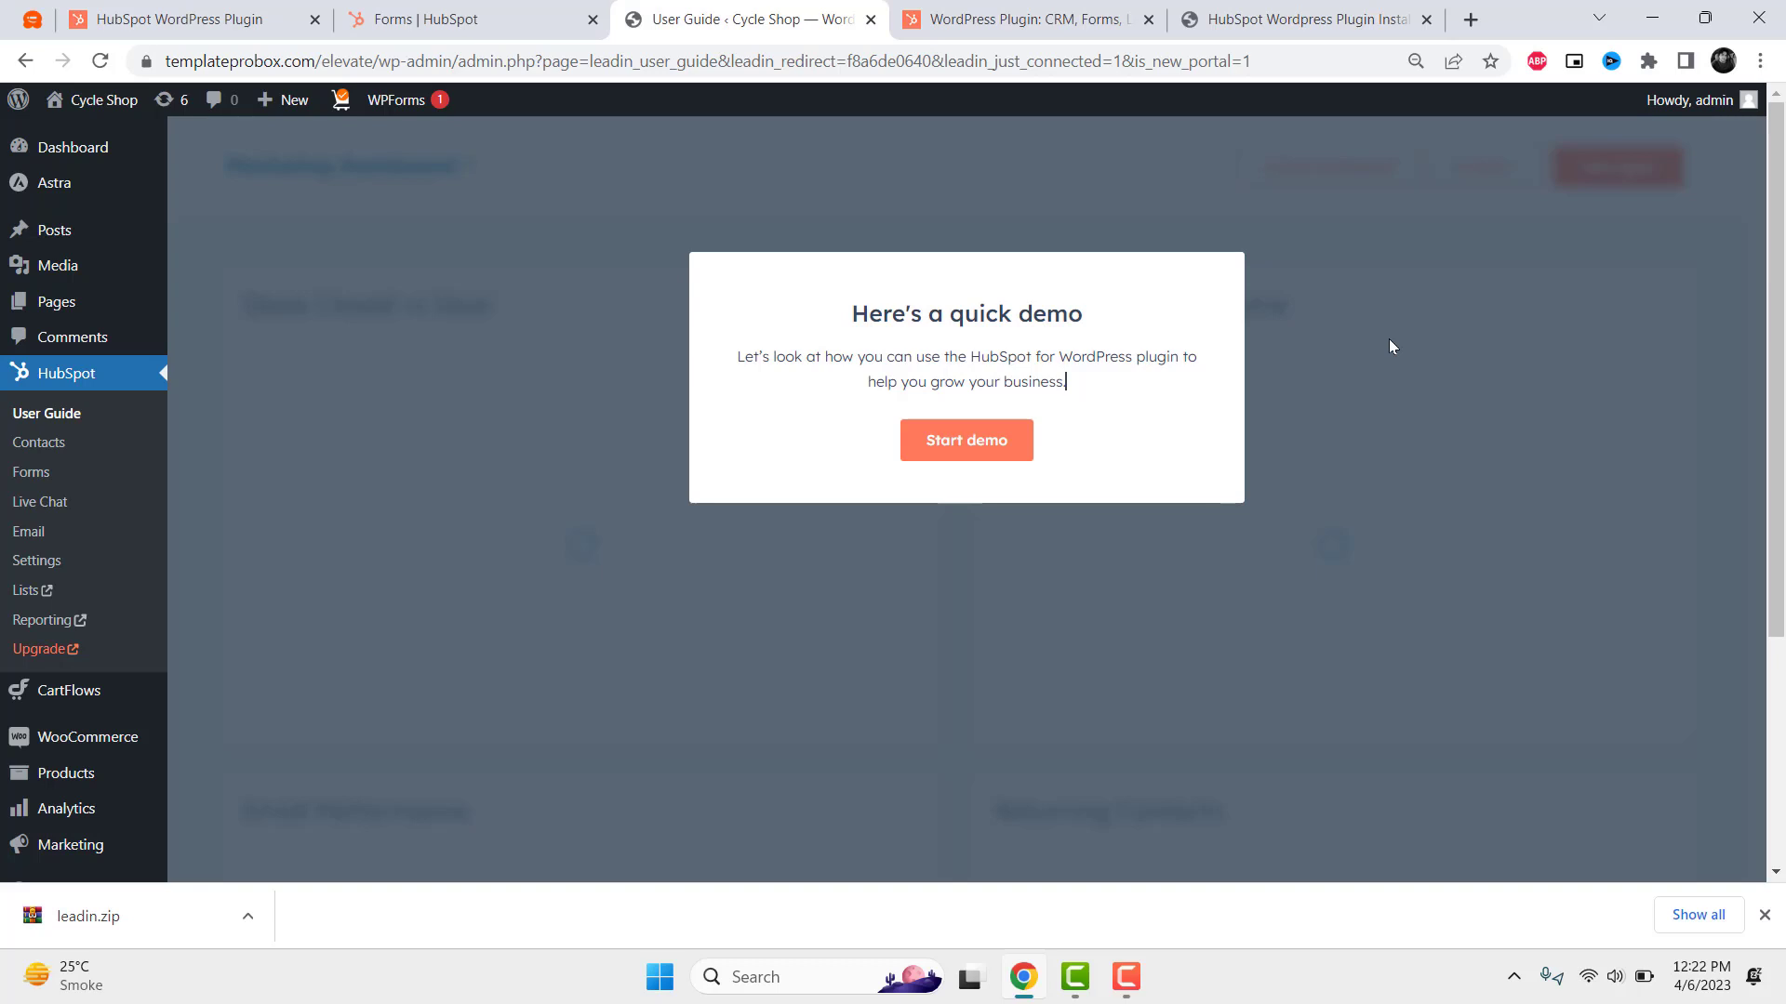
{"action": "left_click", "coordinate": [1001, 446]}
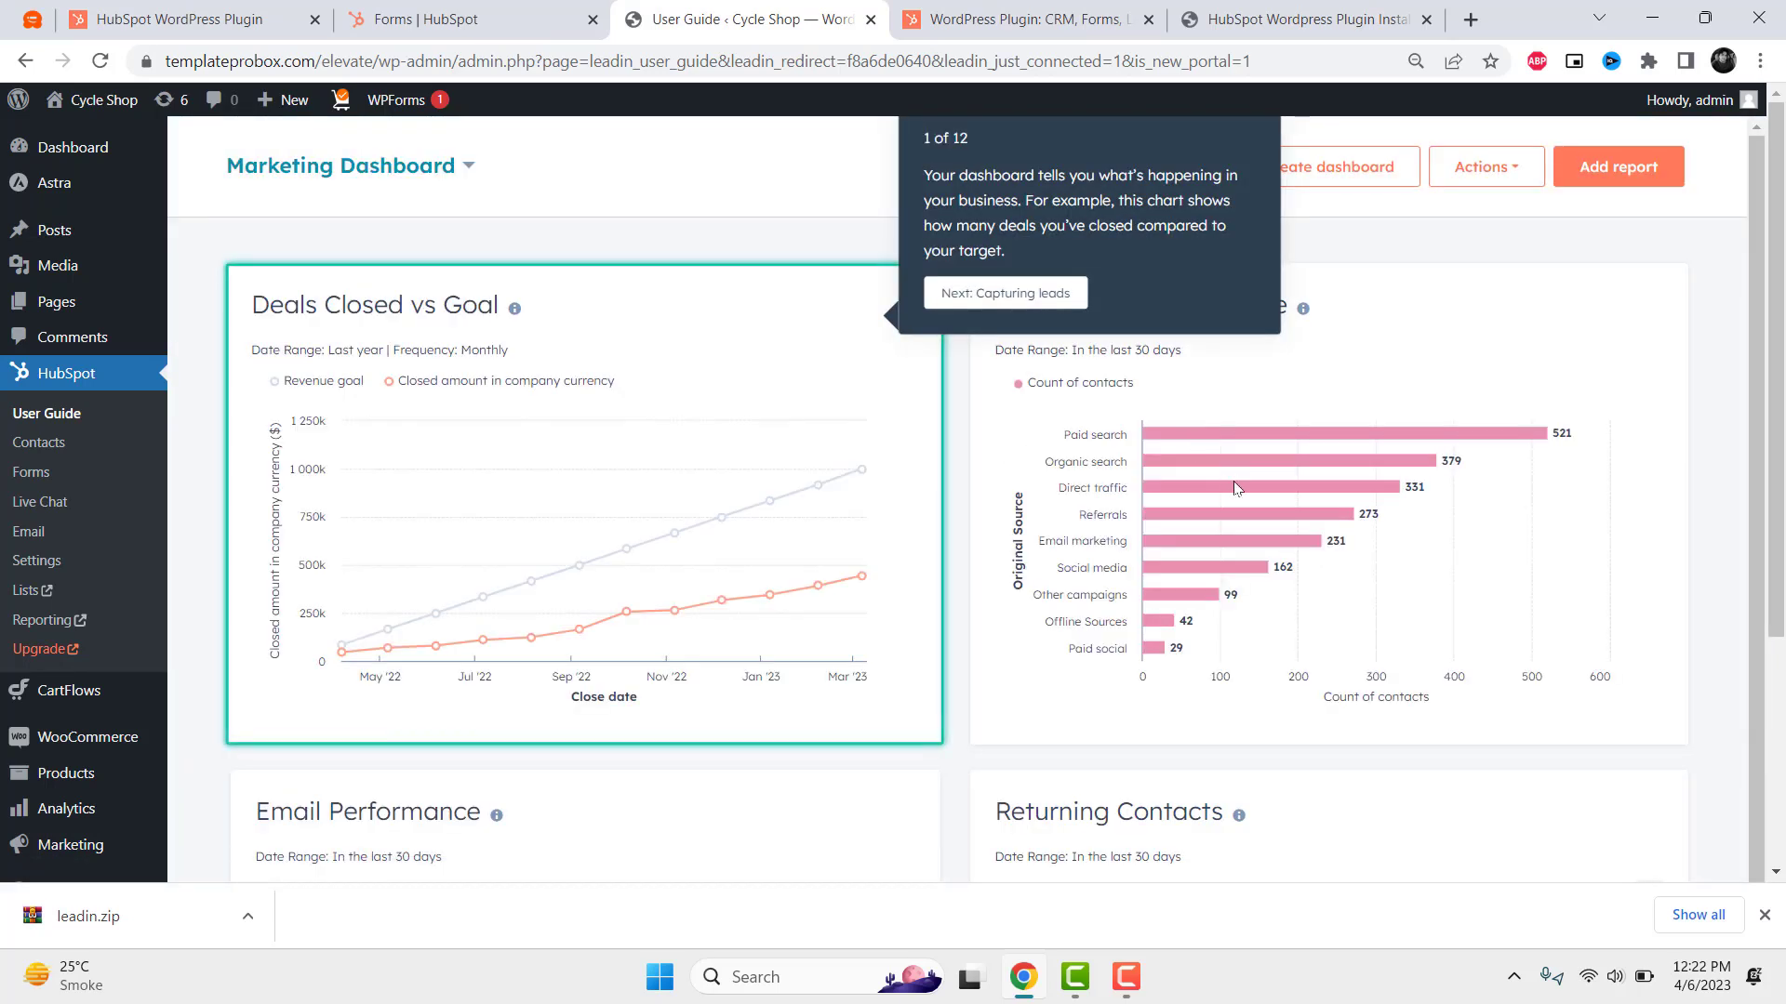
{"action": "left_click", "coordinate": [1014, 294]}
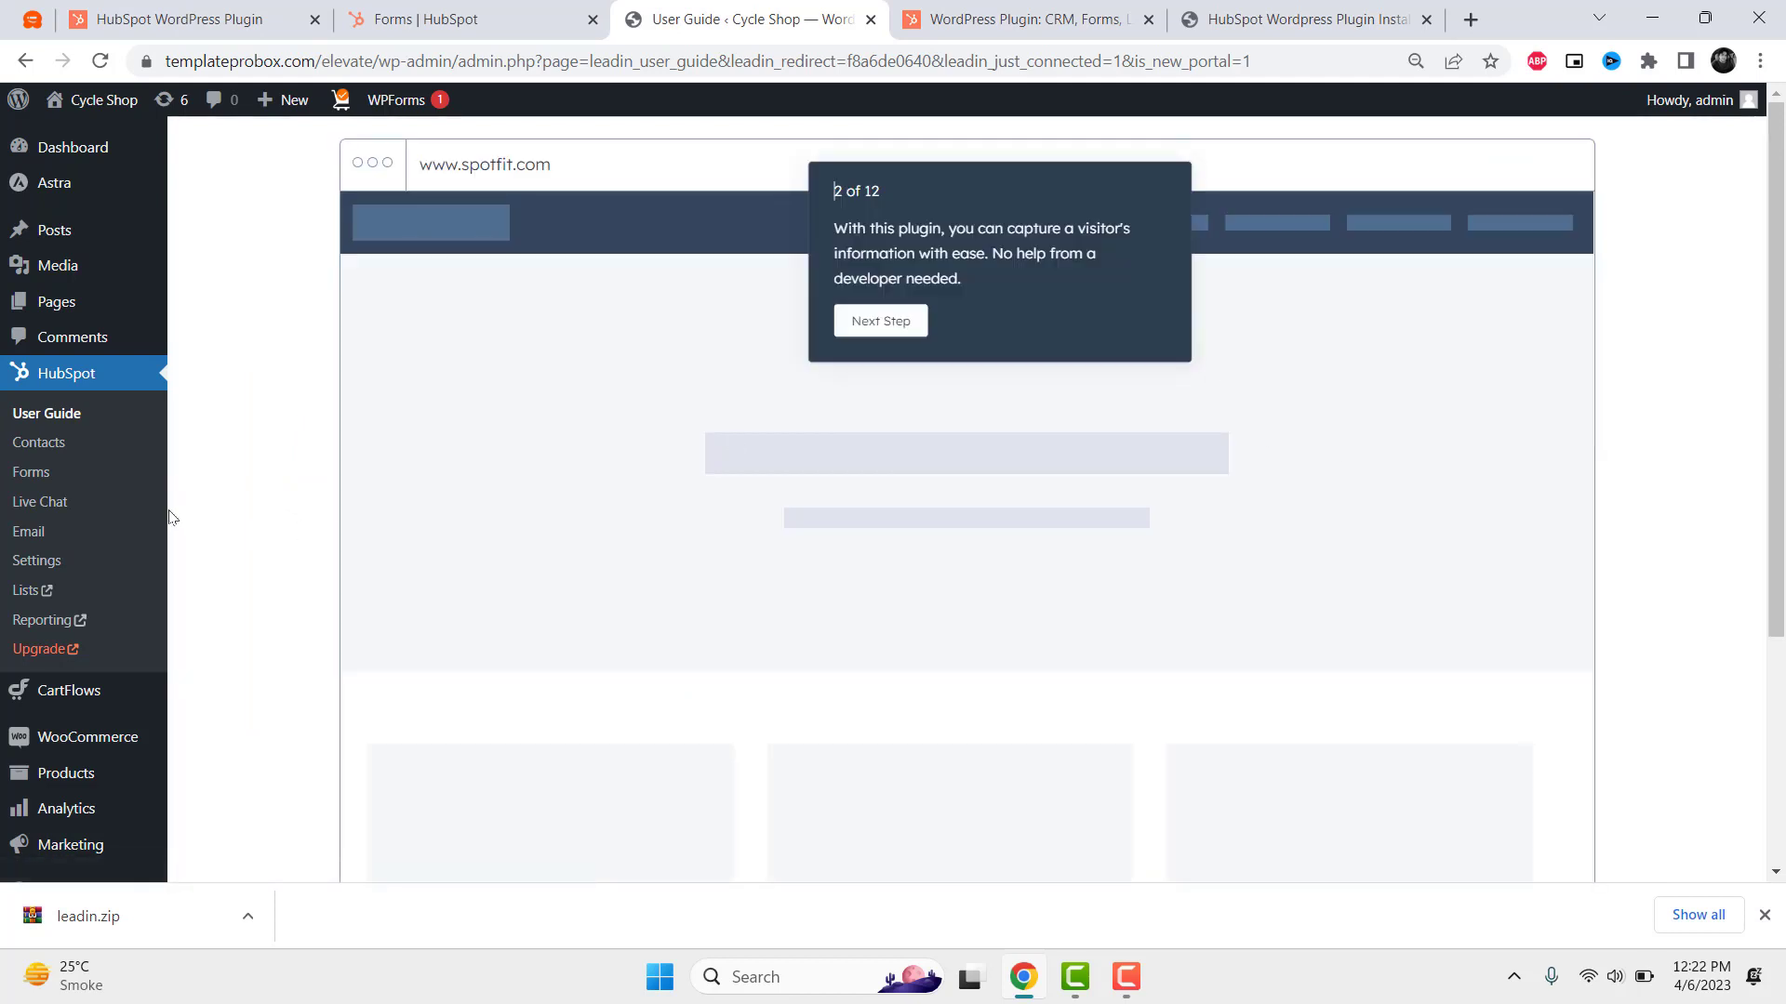
Step: Open the HubSpot forms list in WordPress and start embedding the new contact us form
{"action": "left_click", "coordinate": [33, 474]}
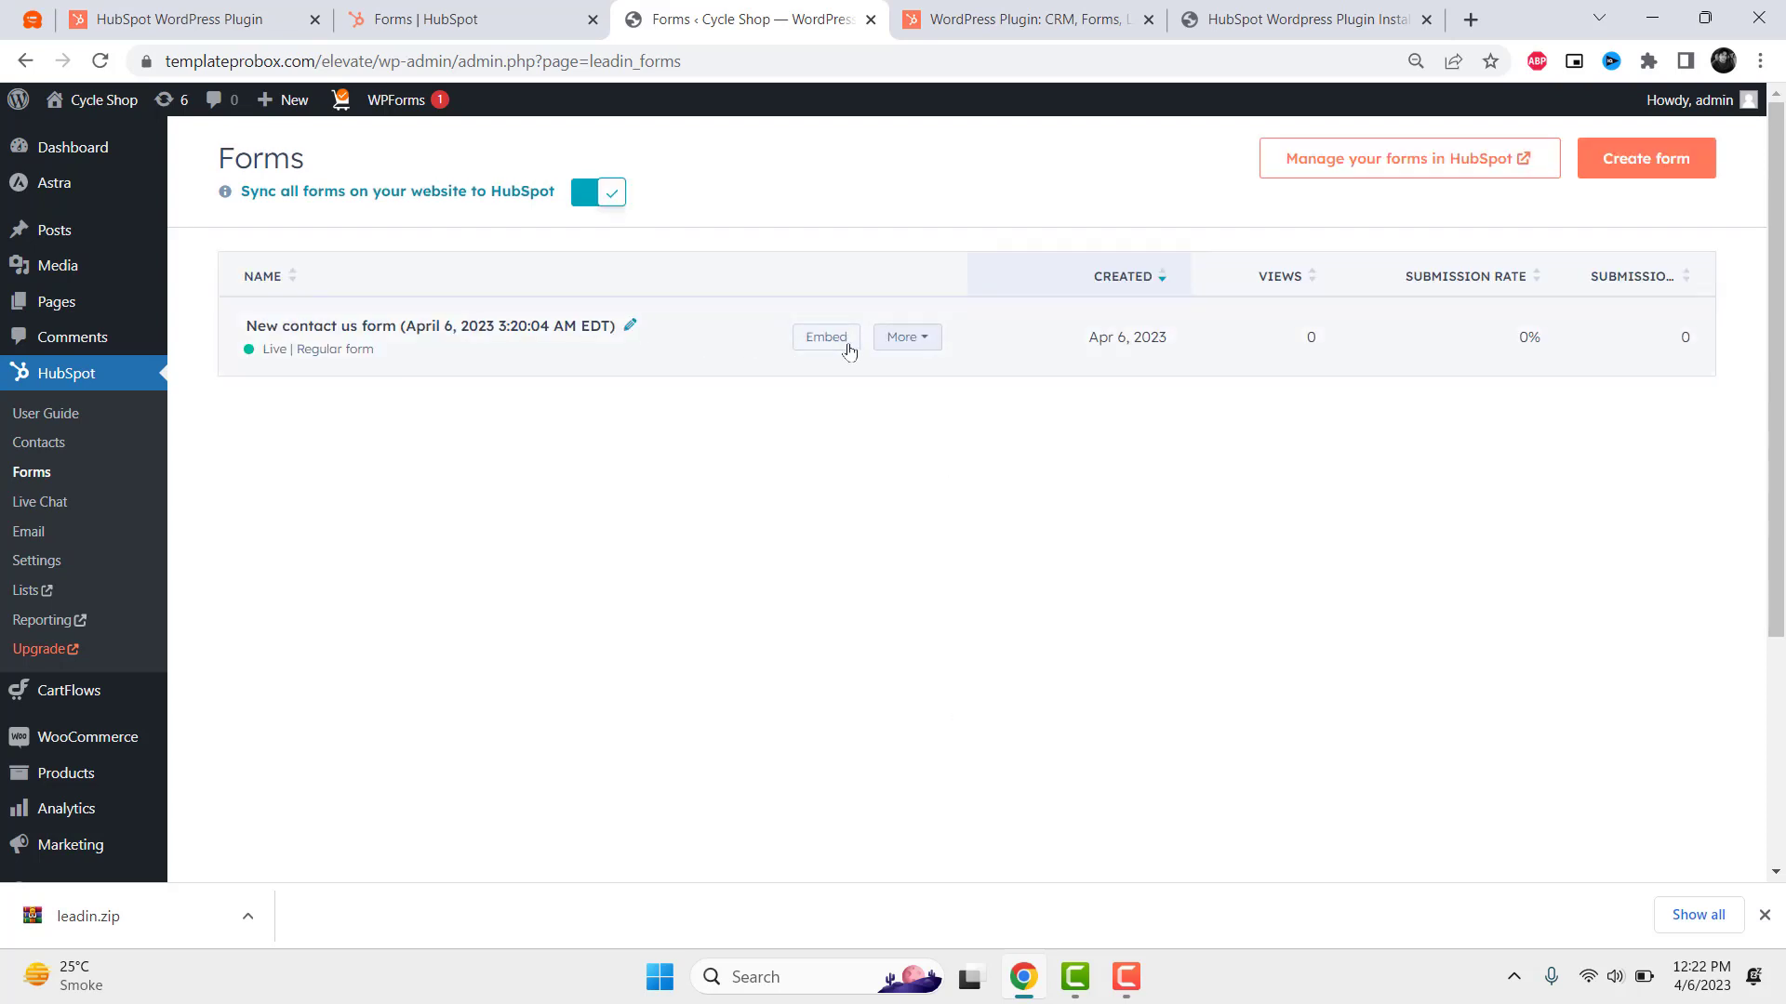
{"action": "left_click", "coordinate": [827, 339]}
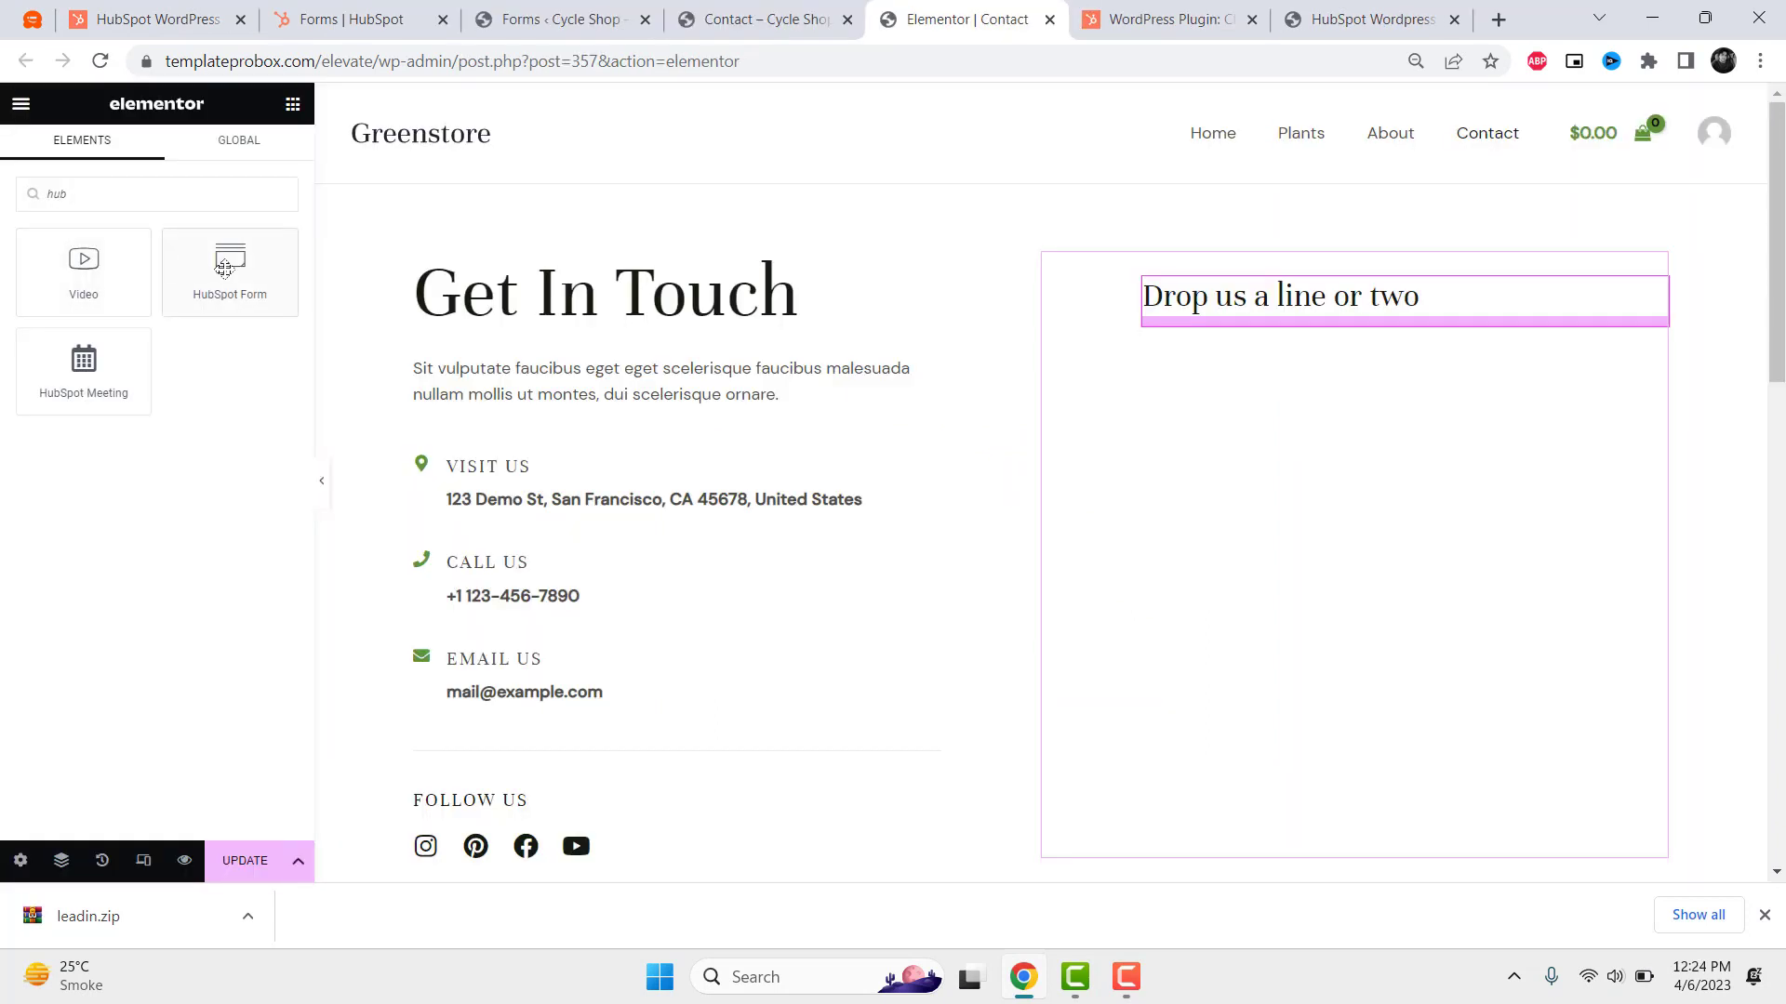
Step: Add a HubSpot Form widget to the Contact page in Elementor, between the Visit Us and Call Us details
{"action": "left_click_drag", "start_coordinate": [227, 270], "coordinate": [717, 570]}
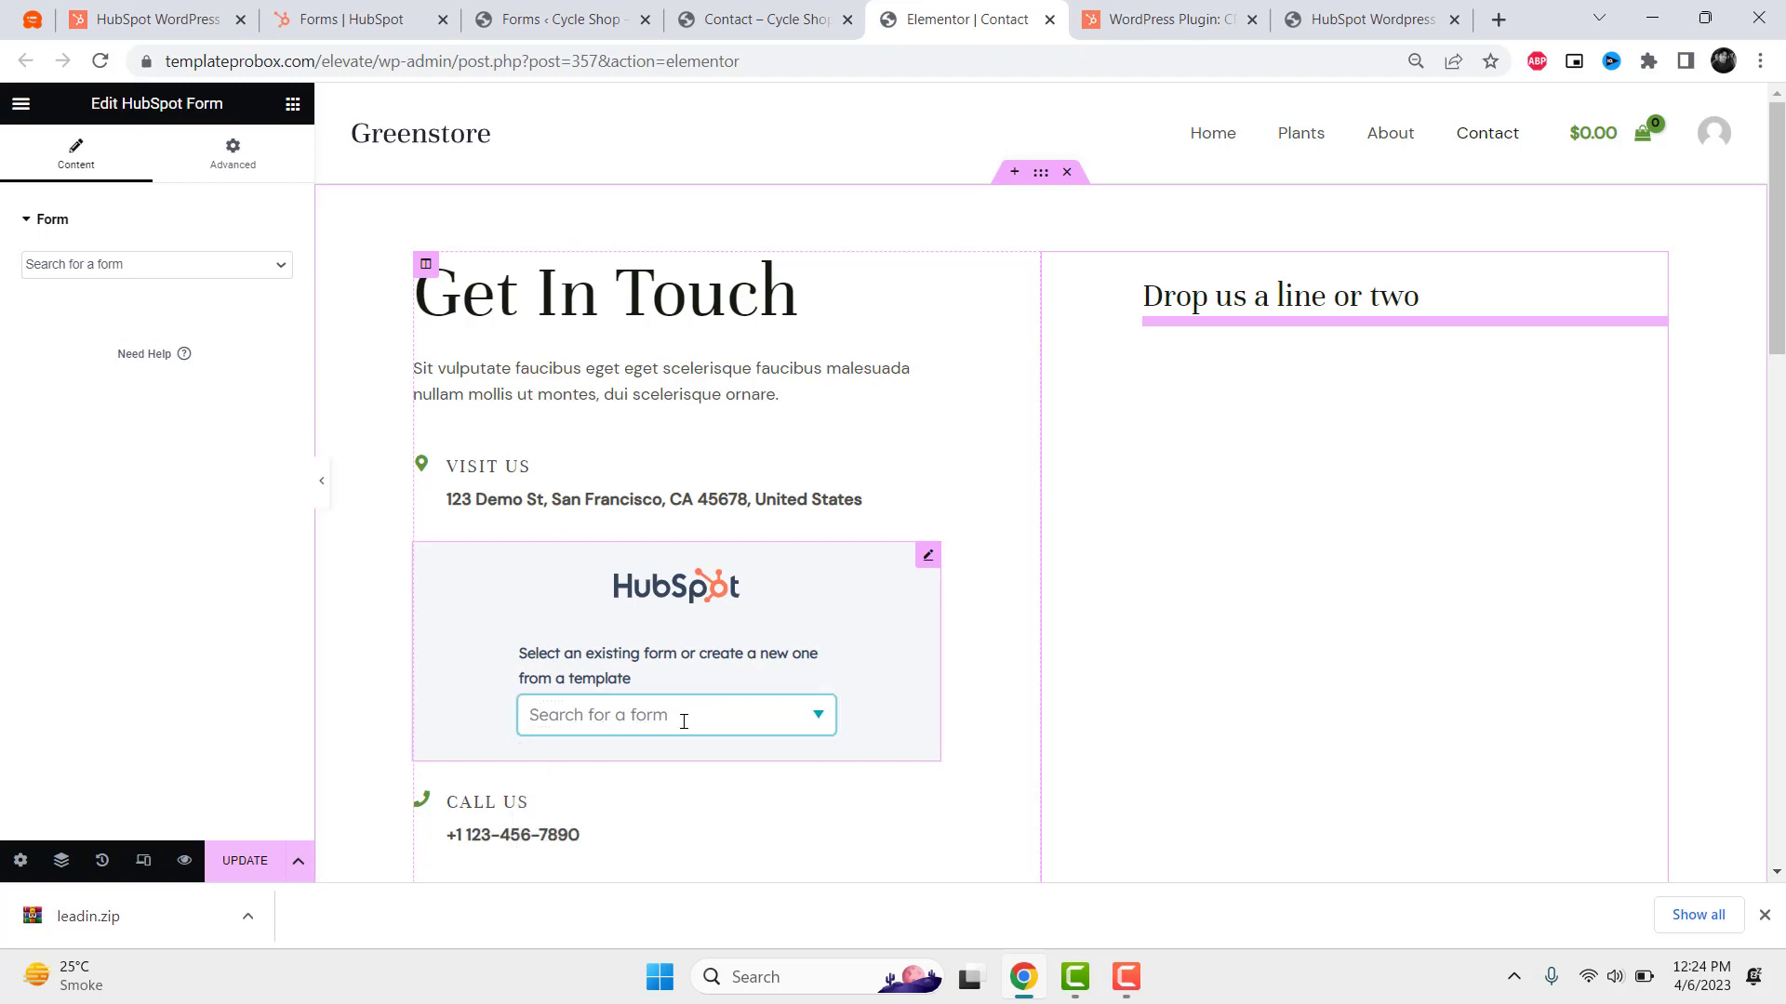
Step: Select the New contact us form in the HubSpot Form widget and move the widget below the "Drop us a line or two" heading
{"action": "scroll", "coordinate": [884, 679], "scroll_direction": "down", "scroll_amount": 1}
{"action": "left_click", "coordinate": [809, 621]}
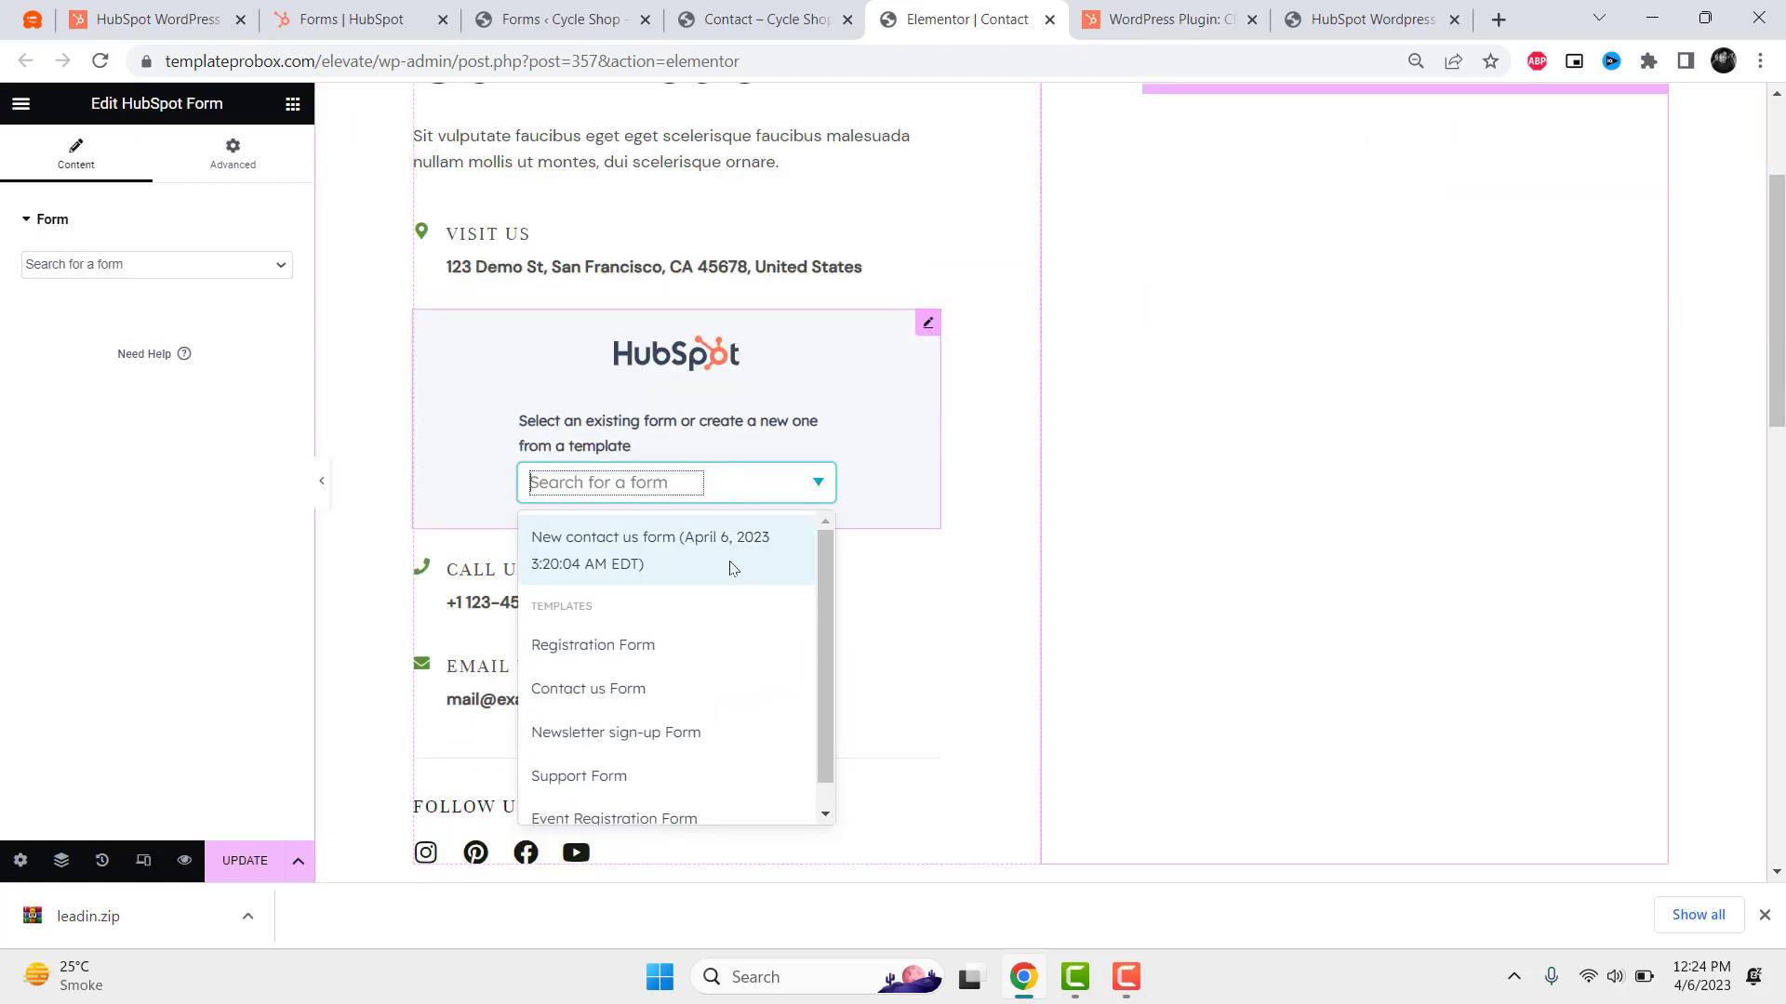
{"action": "left_click", "coordinate": [731, 568]}
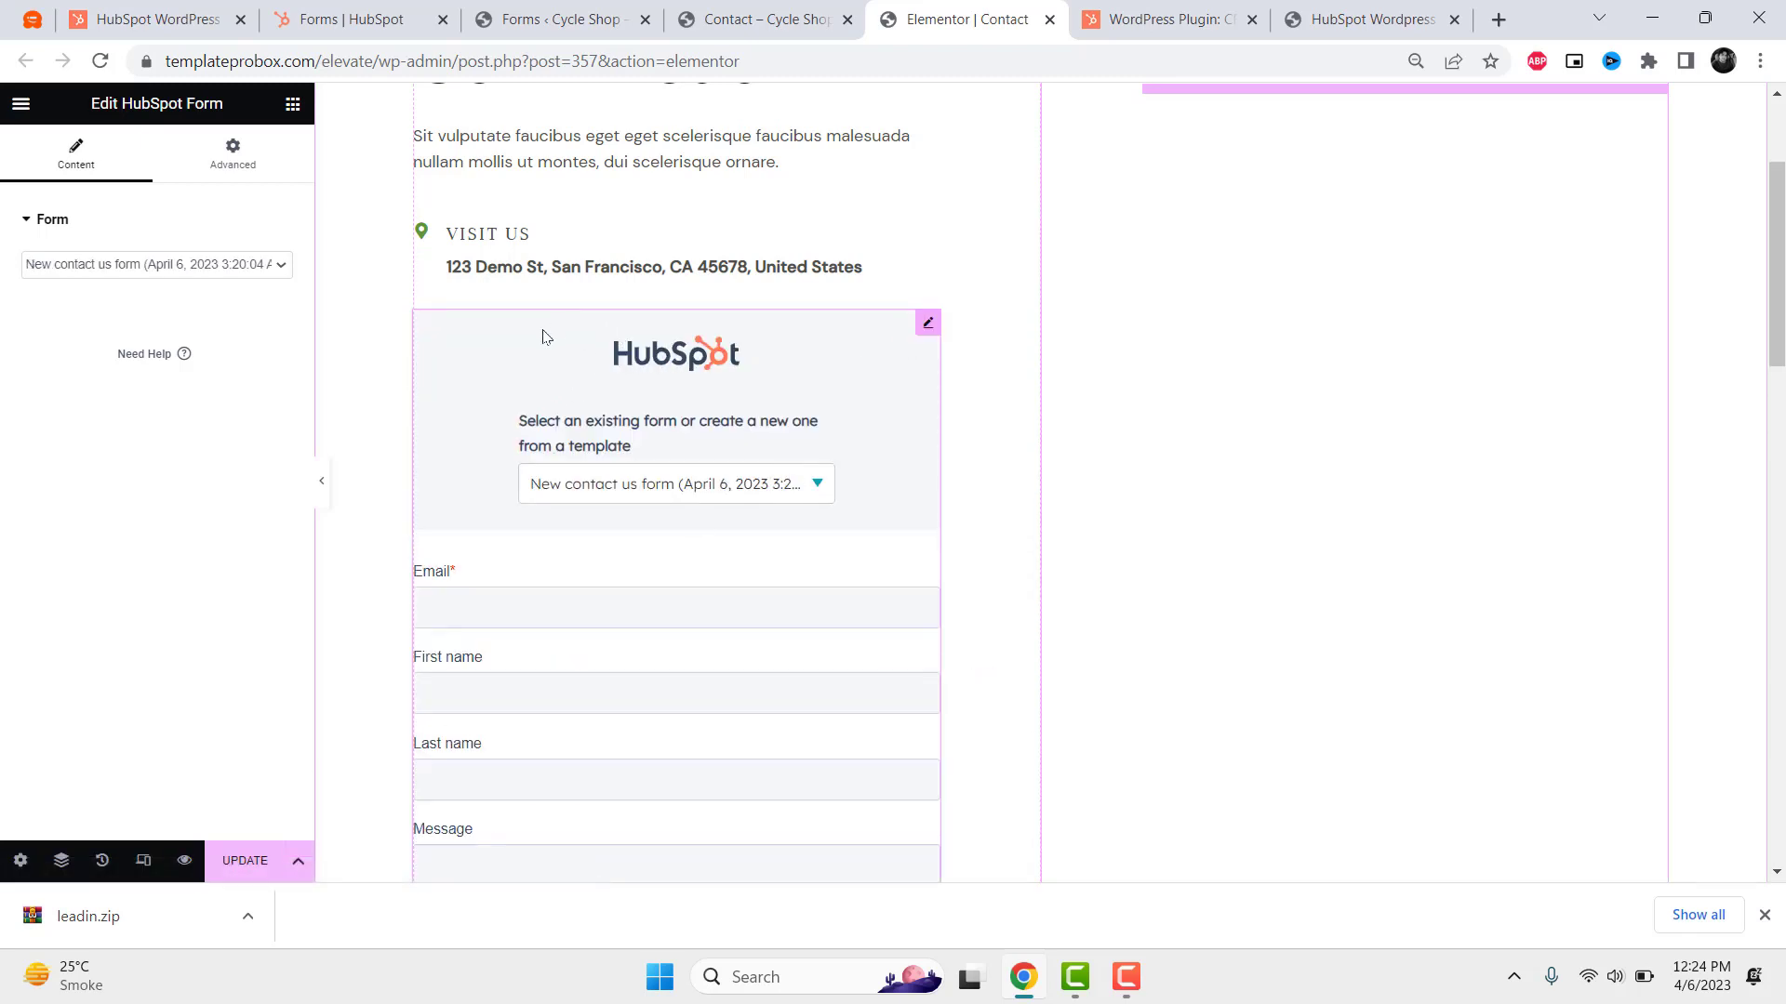
{"action": "left_click_drag", "start_coordinate": [544, 337], "coordinate": [1302, 279]}
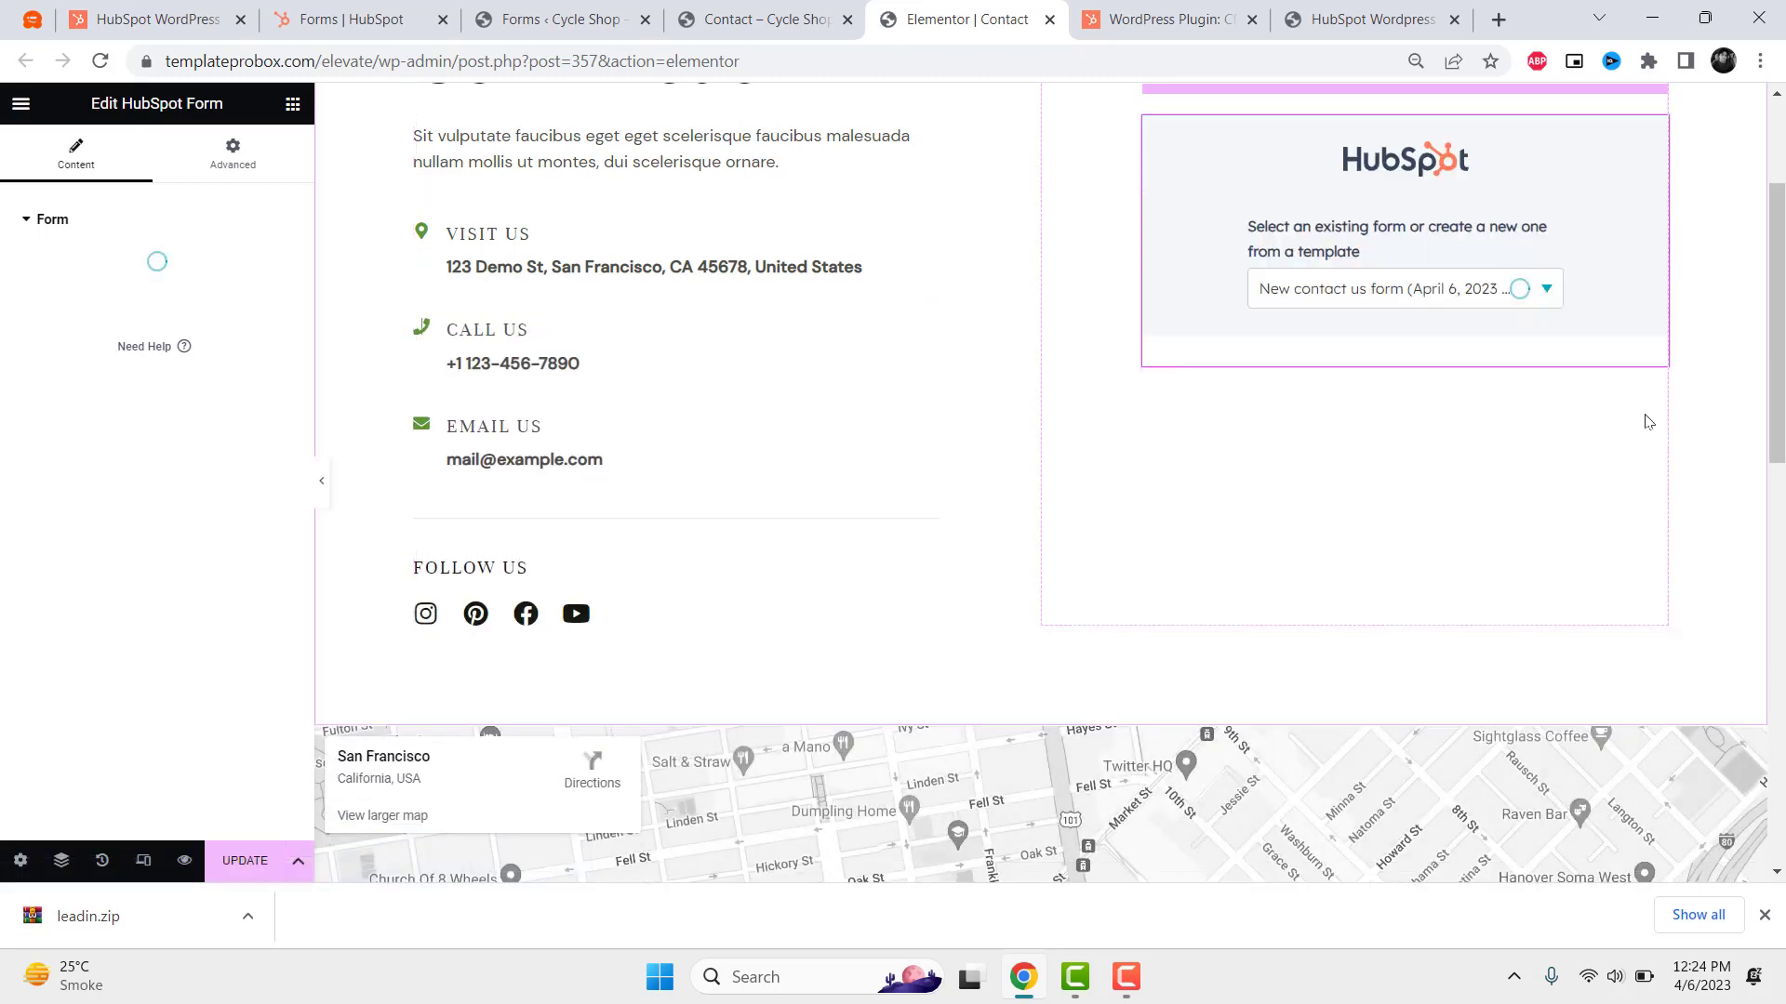
{"action": "scroll", "coordinate": [1315, 610], "scroll_direction": "down", "scroll_amount": 4}
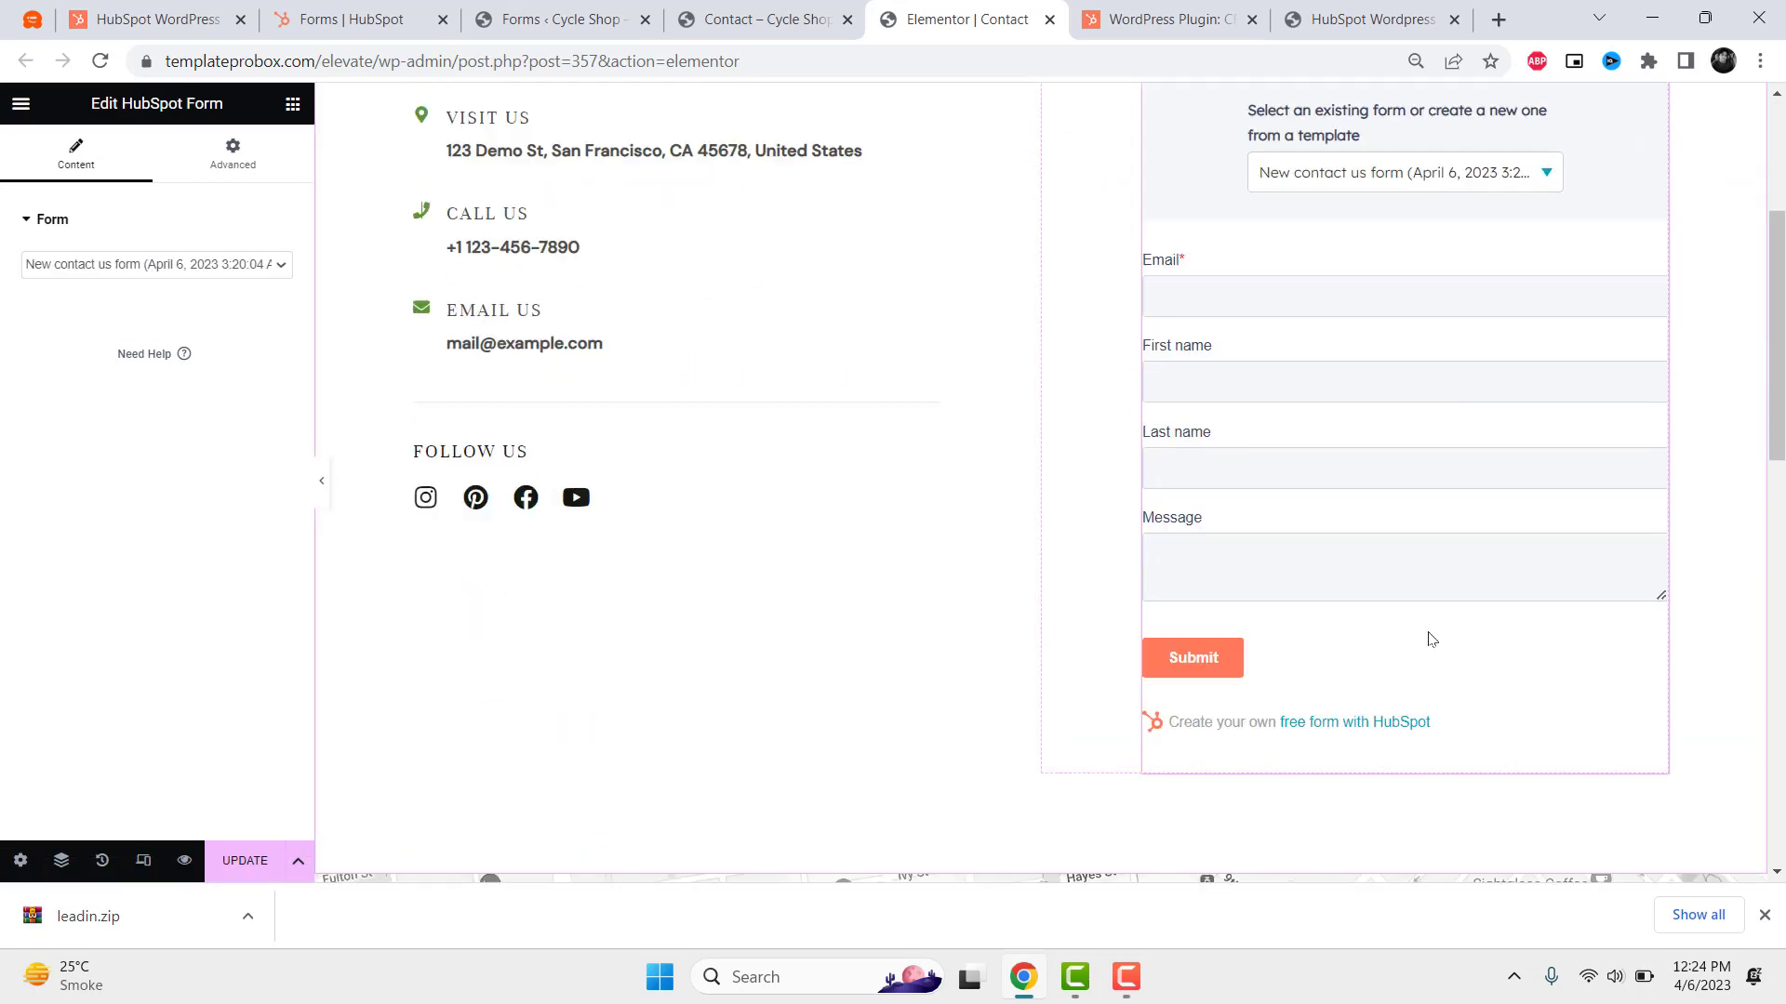
{"action": "scroll", "coordinate": [1284, 529], "scroll_direction": "down", "scroll_amount": 1}
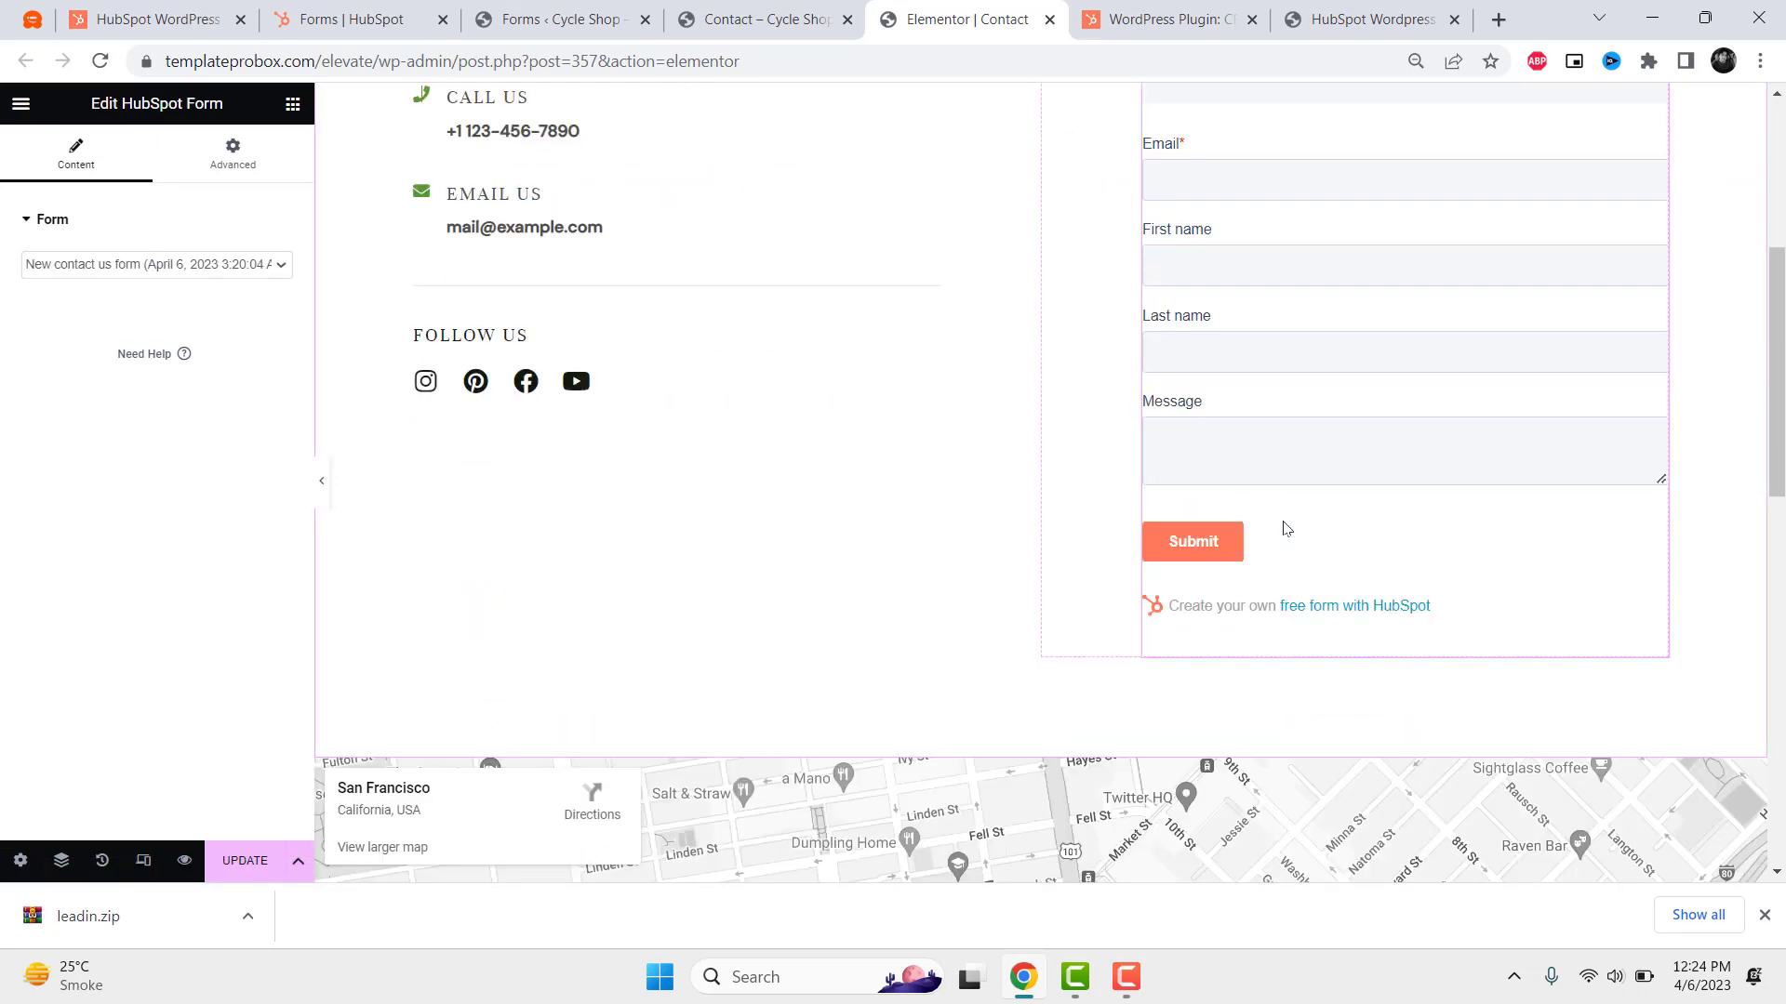
Step: Switch the HubSpot Form widget to the Contact us Form template and update the Contact page
{"action": "scroll", "coordinate": [1280, 527], "scroll_direction": "up", "scroll_amount": 2}
{"action": "left_click", "coordinate": [1357, 290]}
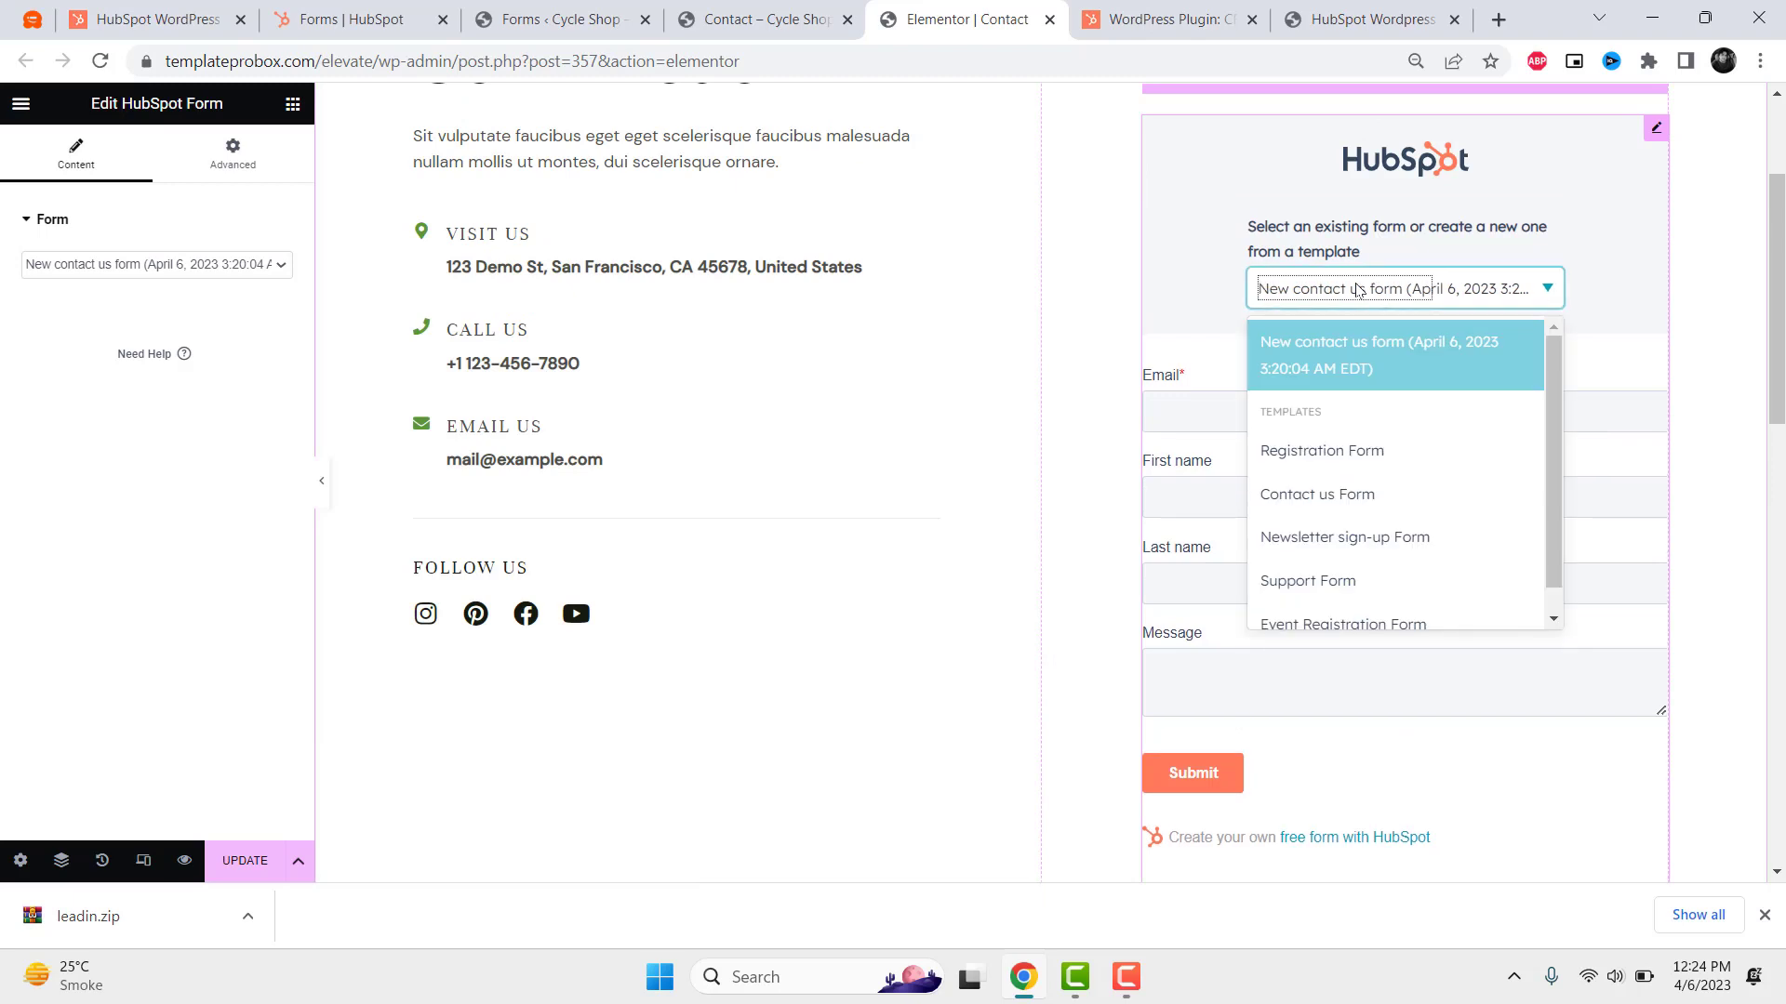
{"action": "scroll", "coordinate": [1409, 521], "scroll_direction": "down", "scroll_amount": 1}
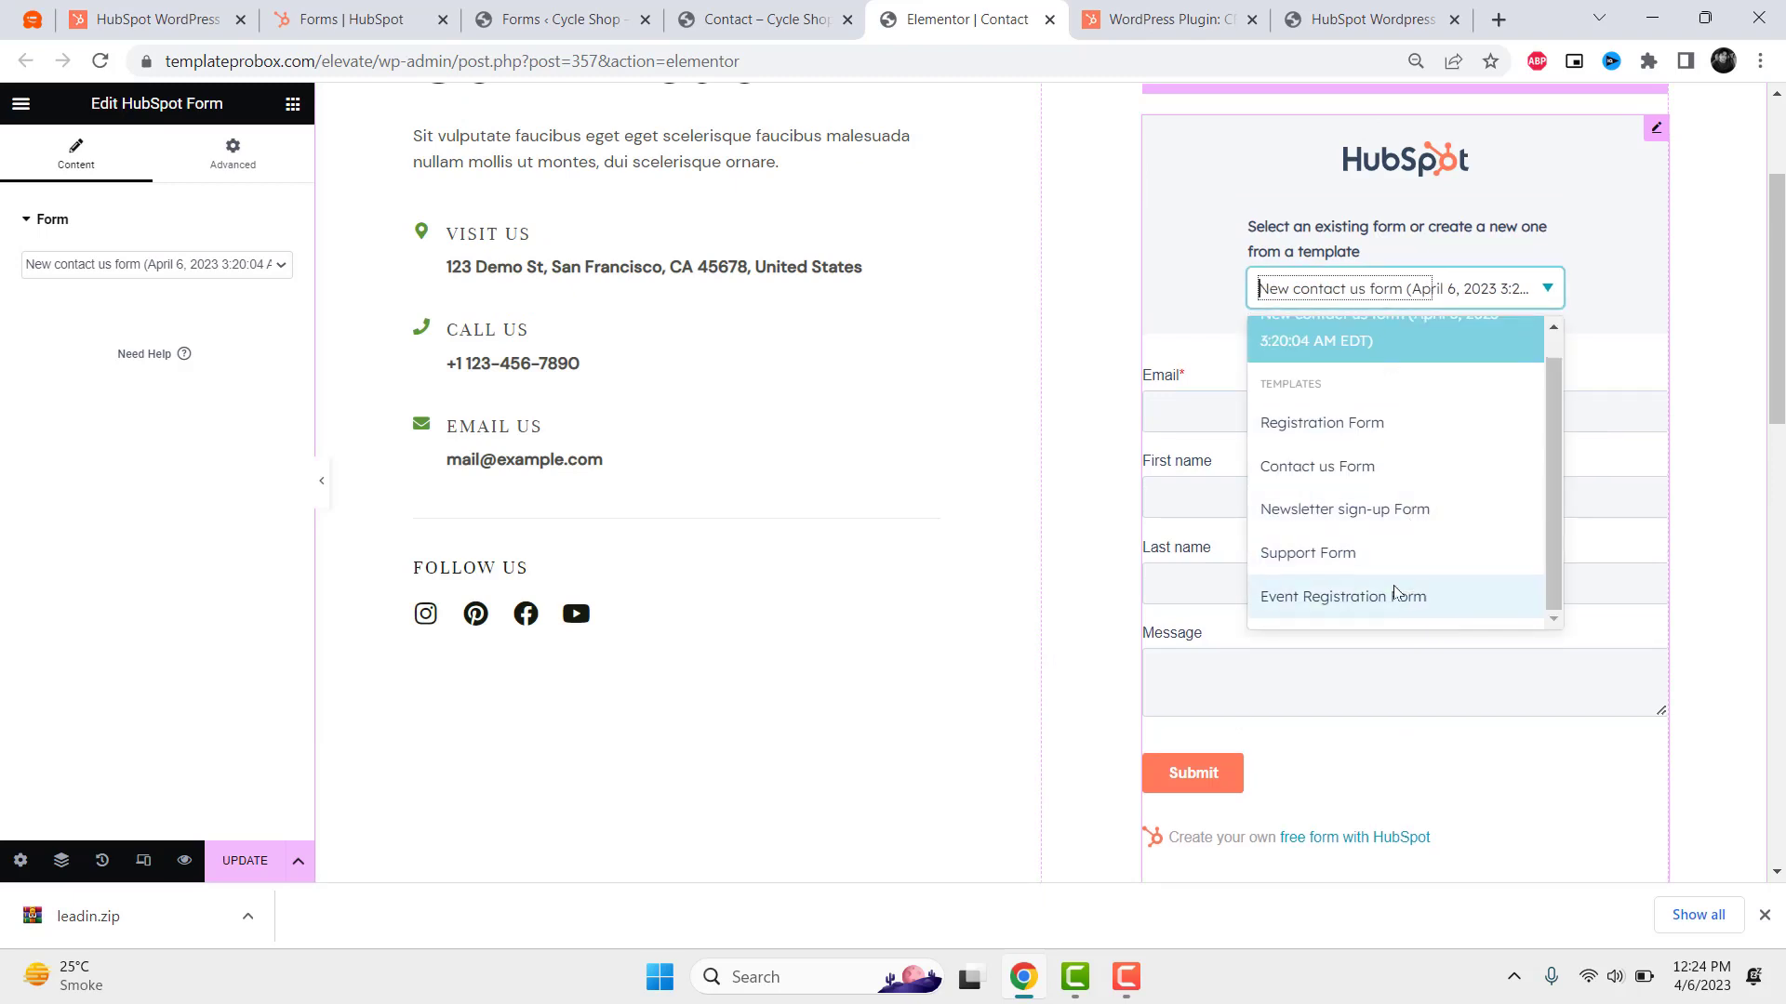
{"action": "left_click", "coordinate": [1379, 476]}
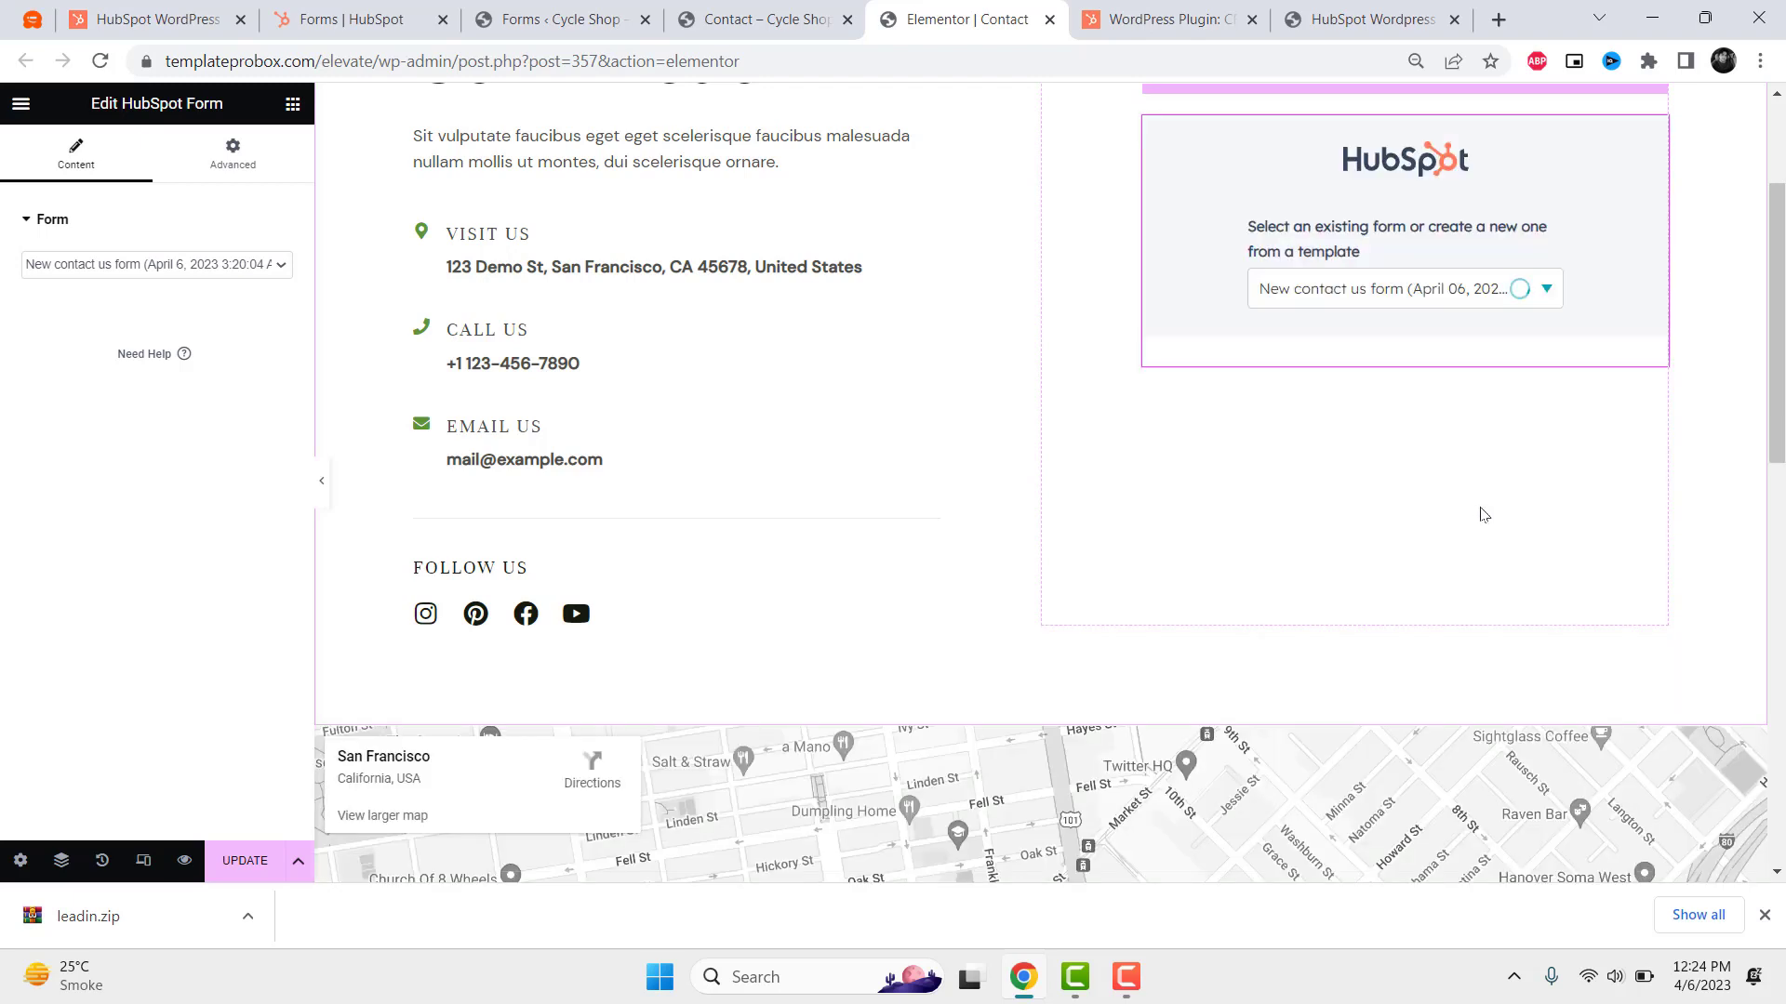
{"action": "scroll", "coordinate": [1598, 501], "scroll_direction": "down", "scroll_amount": 3}
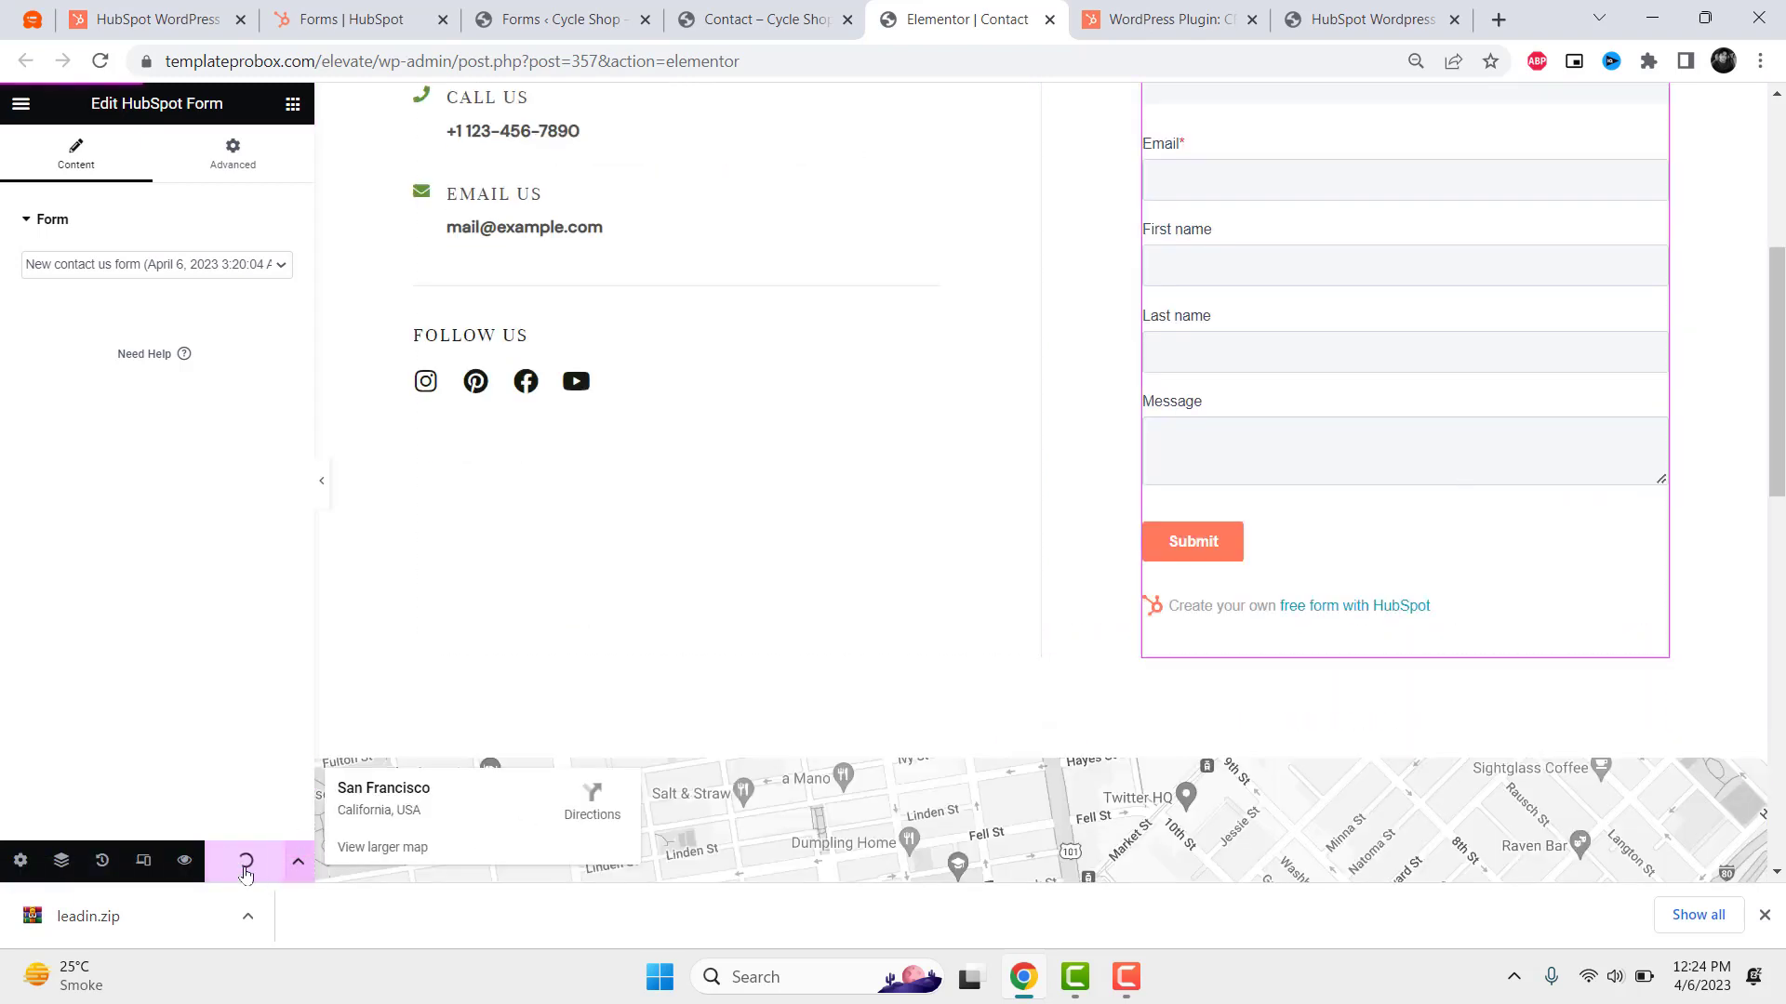
{"action": "scroll", "coordinate": [1474, 558], "scroll_direction": "up", "scroll_amount": 4}
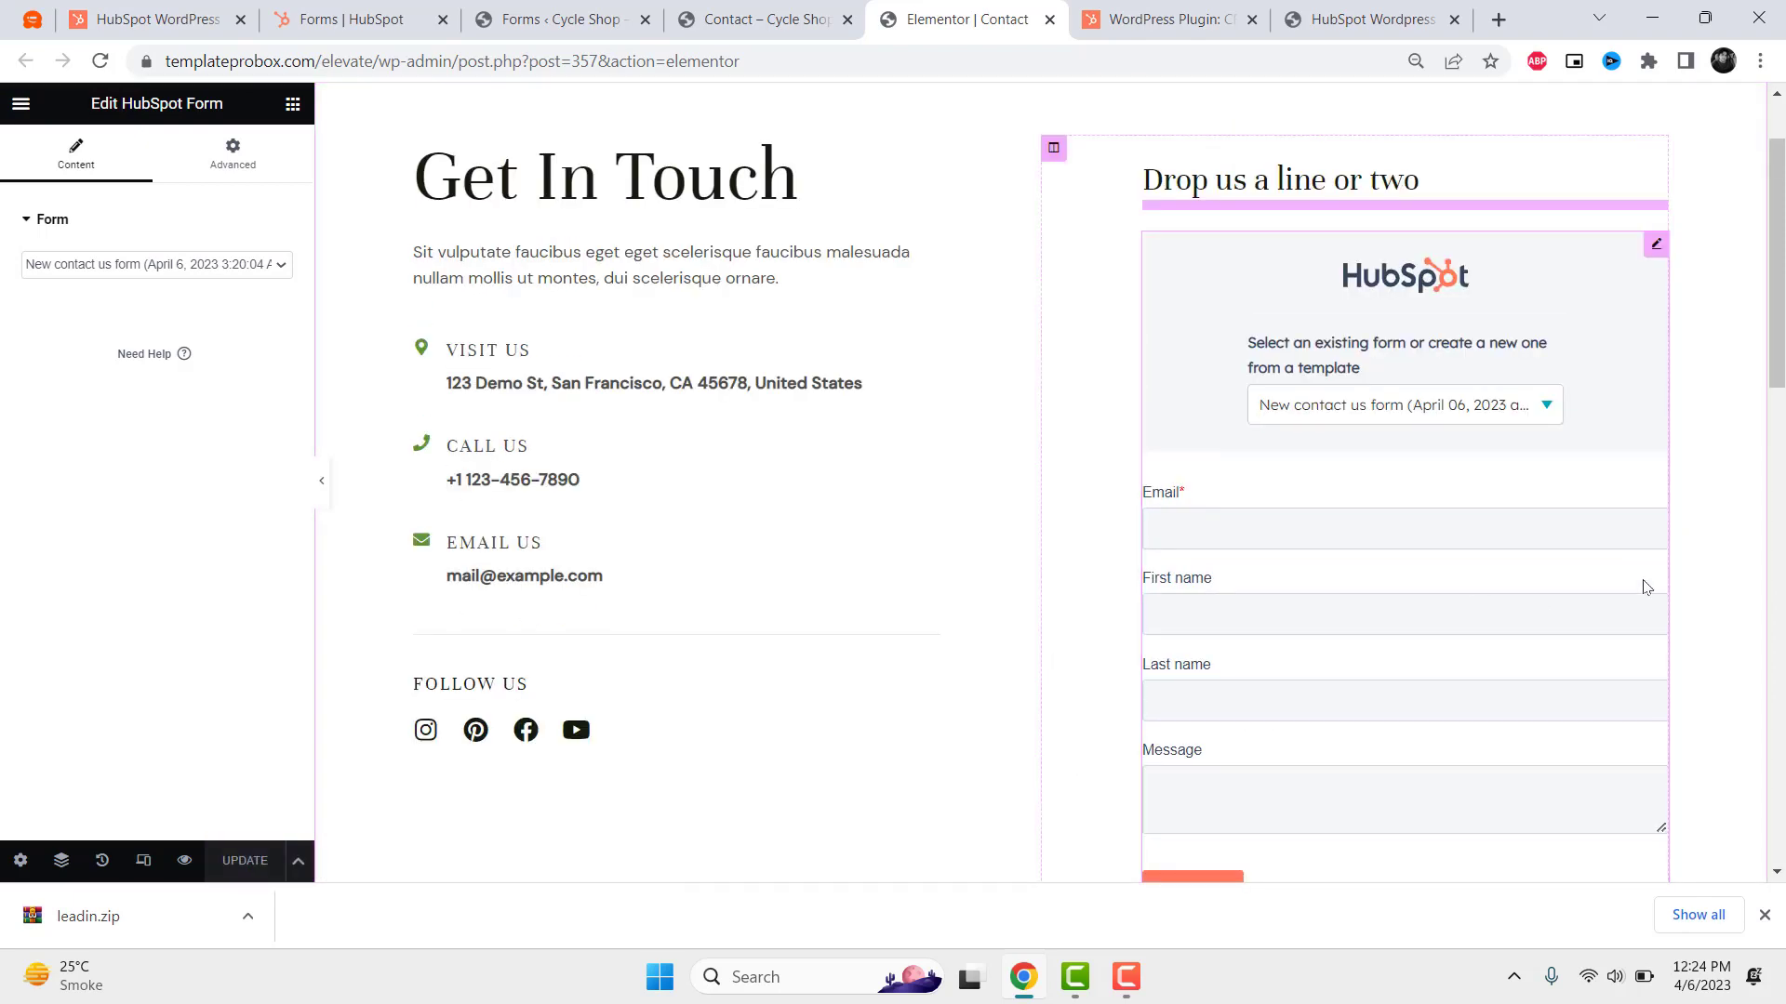
Step: Reload the live Contact page and check the fields of the embedded HubSpot form
{"action": "left_click", "coordinate": [786, 11]}
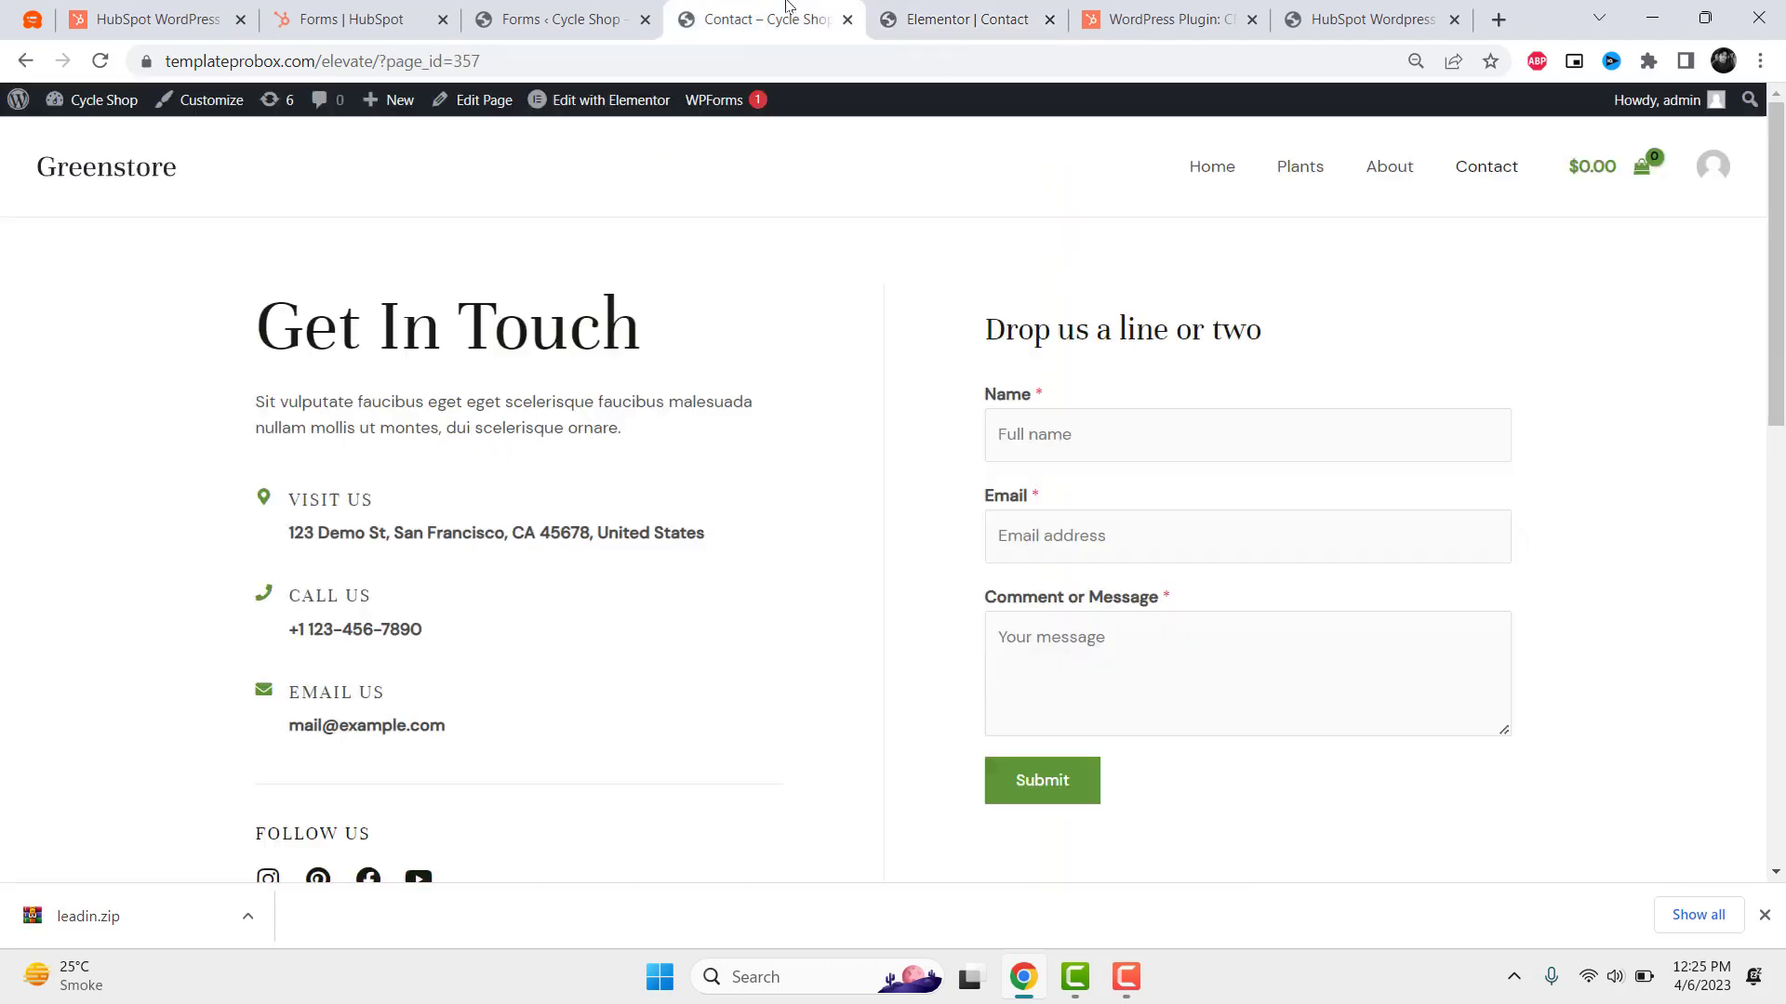
{"action": "right_click", "coordinate": [1273, 298]}
{"action": "left_click", "coordinate": [1346, 383]}
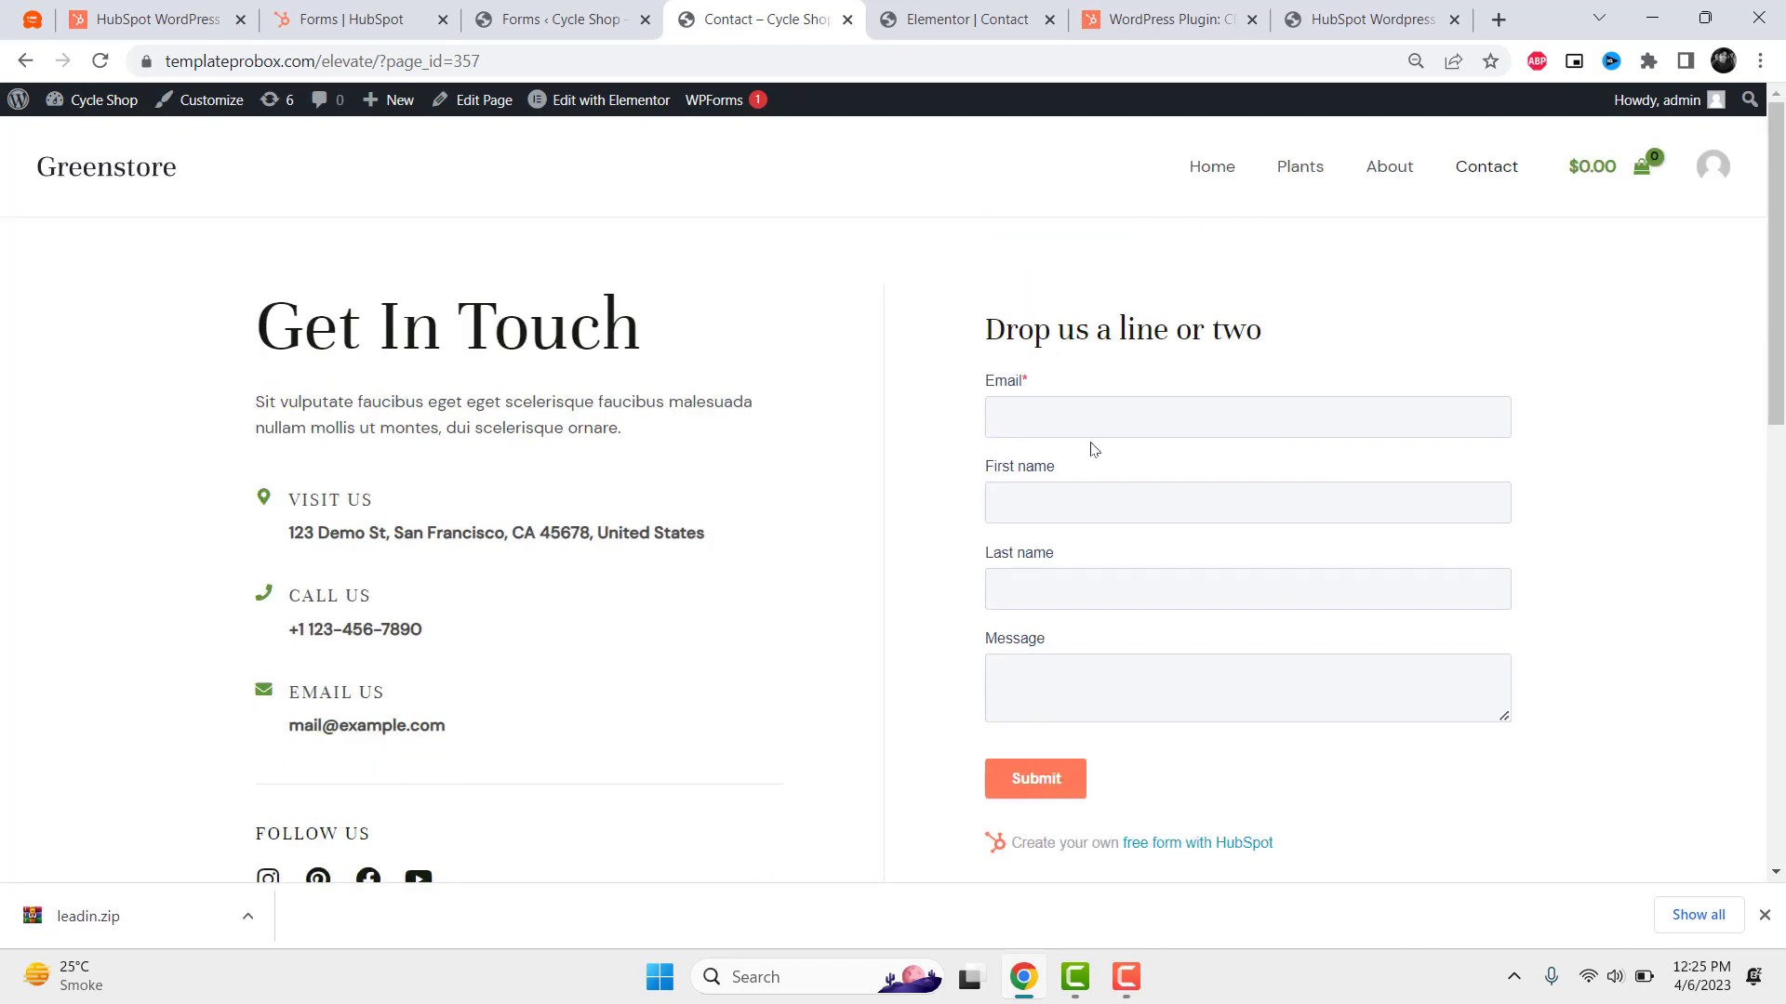
{"action": "left_click", "coordinate": [1115, 424]}
{"action": "left_click", "coordinate": [1072, 494]}
Step: Rename the contact form in the HubSpot form editor as New Form and publish the update
{"action": "key", "text": "ctrl+2"}
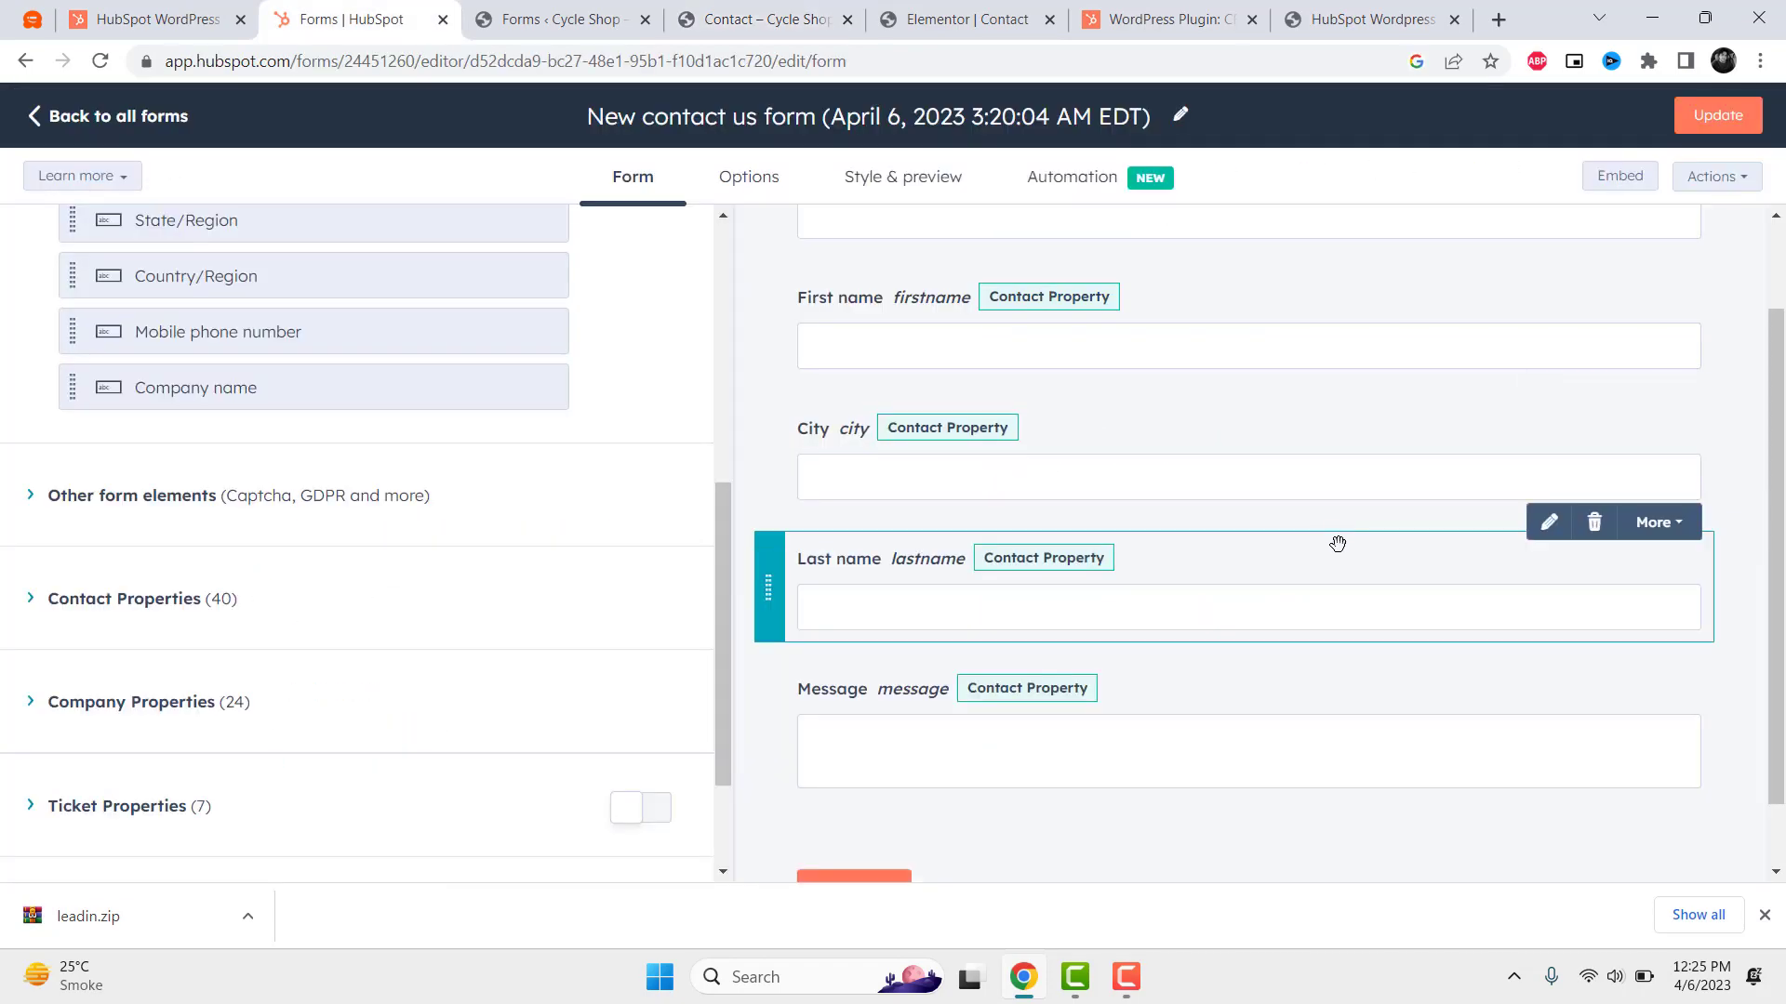
{"action": "scroll", "coordinate": [1338, 552], "scroll_direction": "up", "scroll_amount": 2}
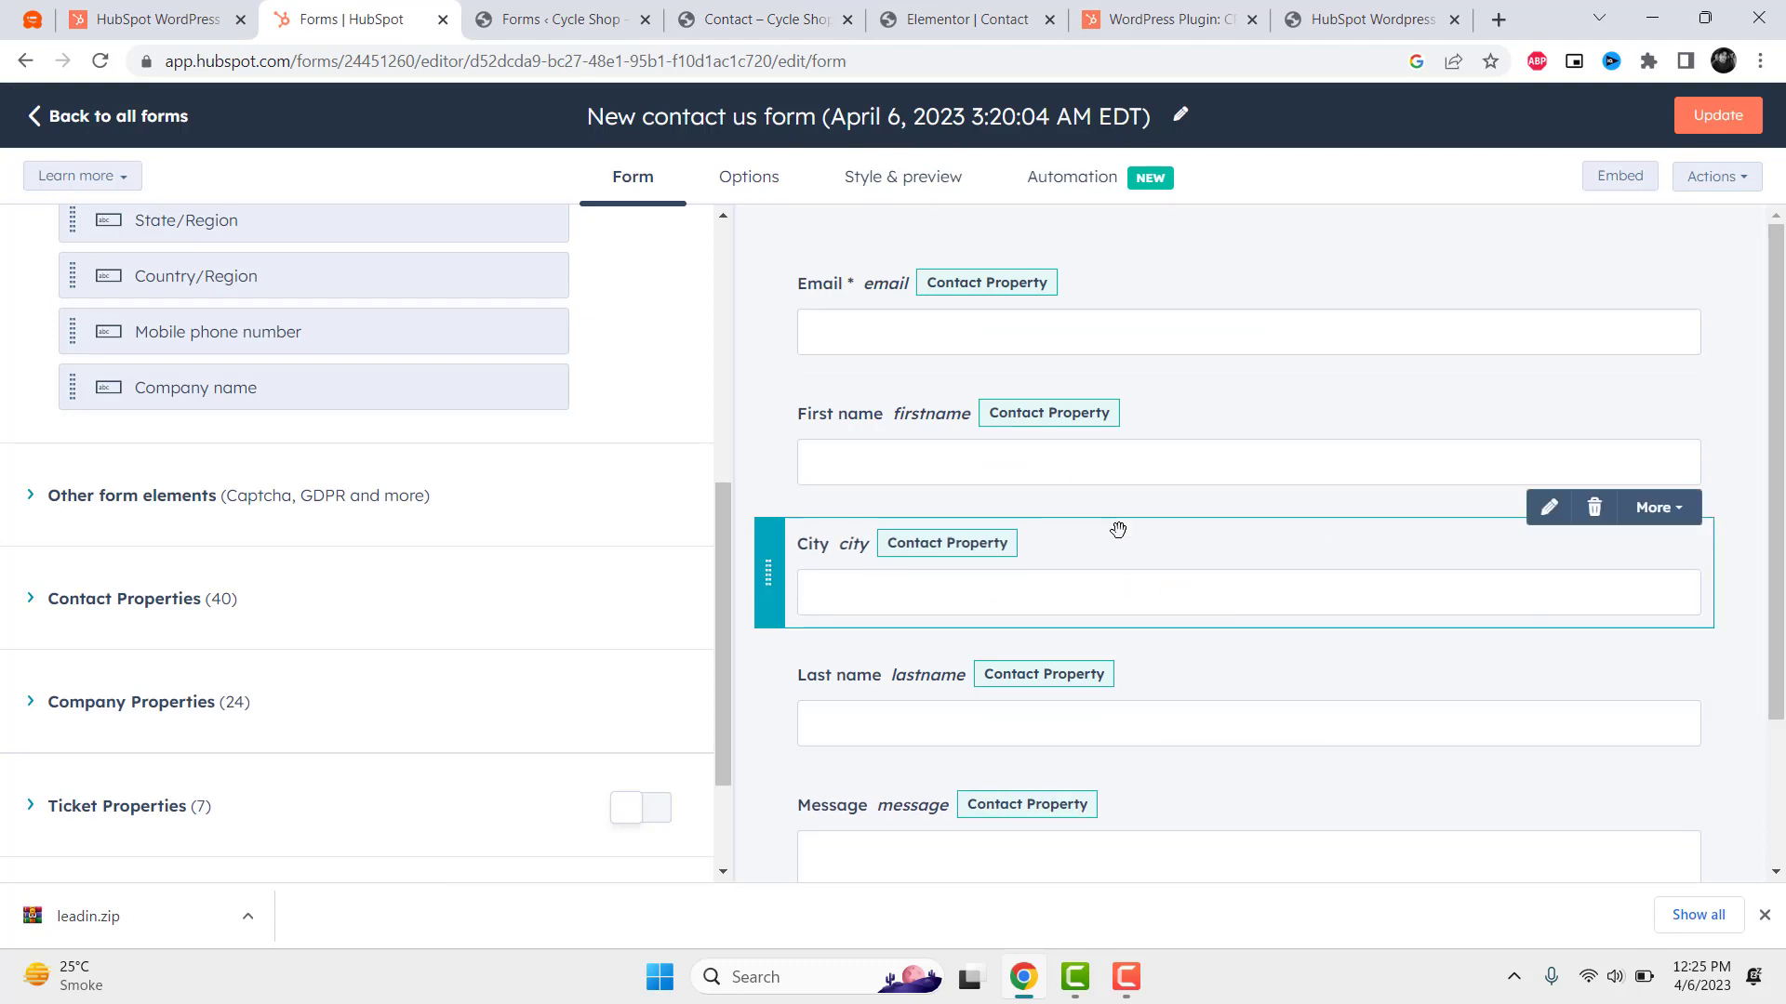
{"action": "left_click", "coordinate": [1092, 117]}
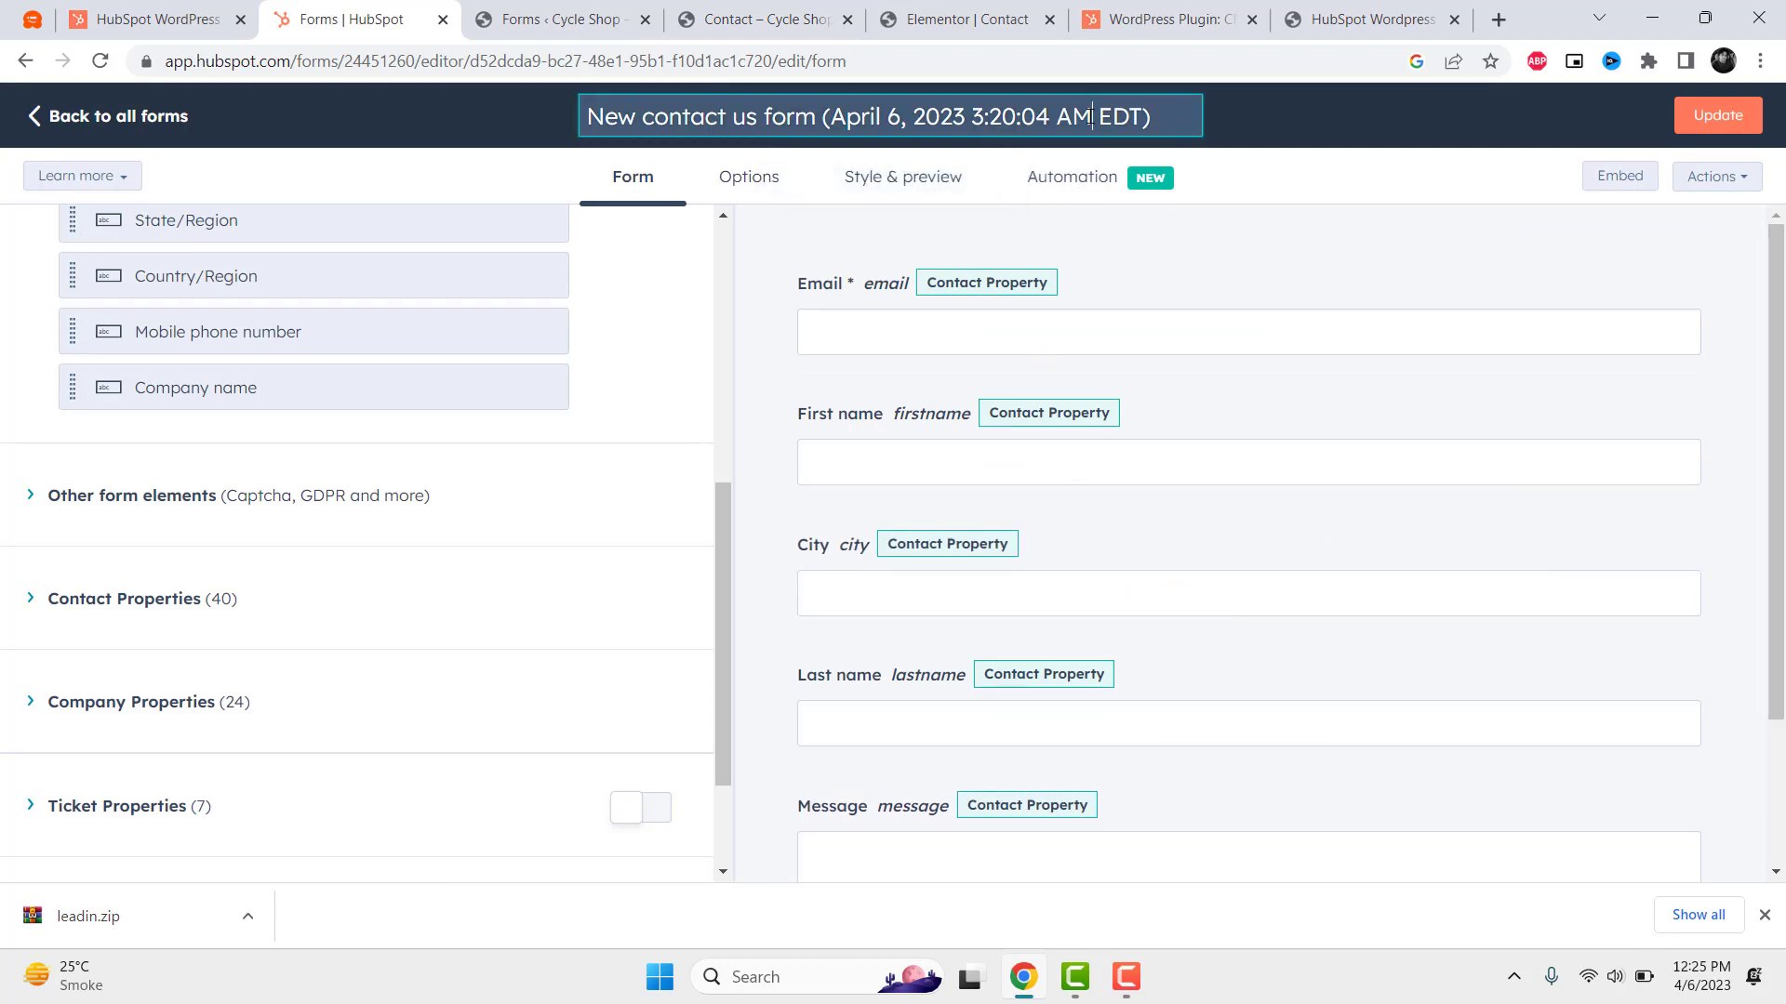
{"action": "type", "text": "New Form"}
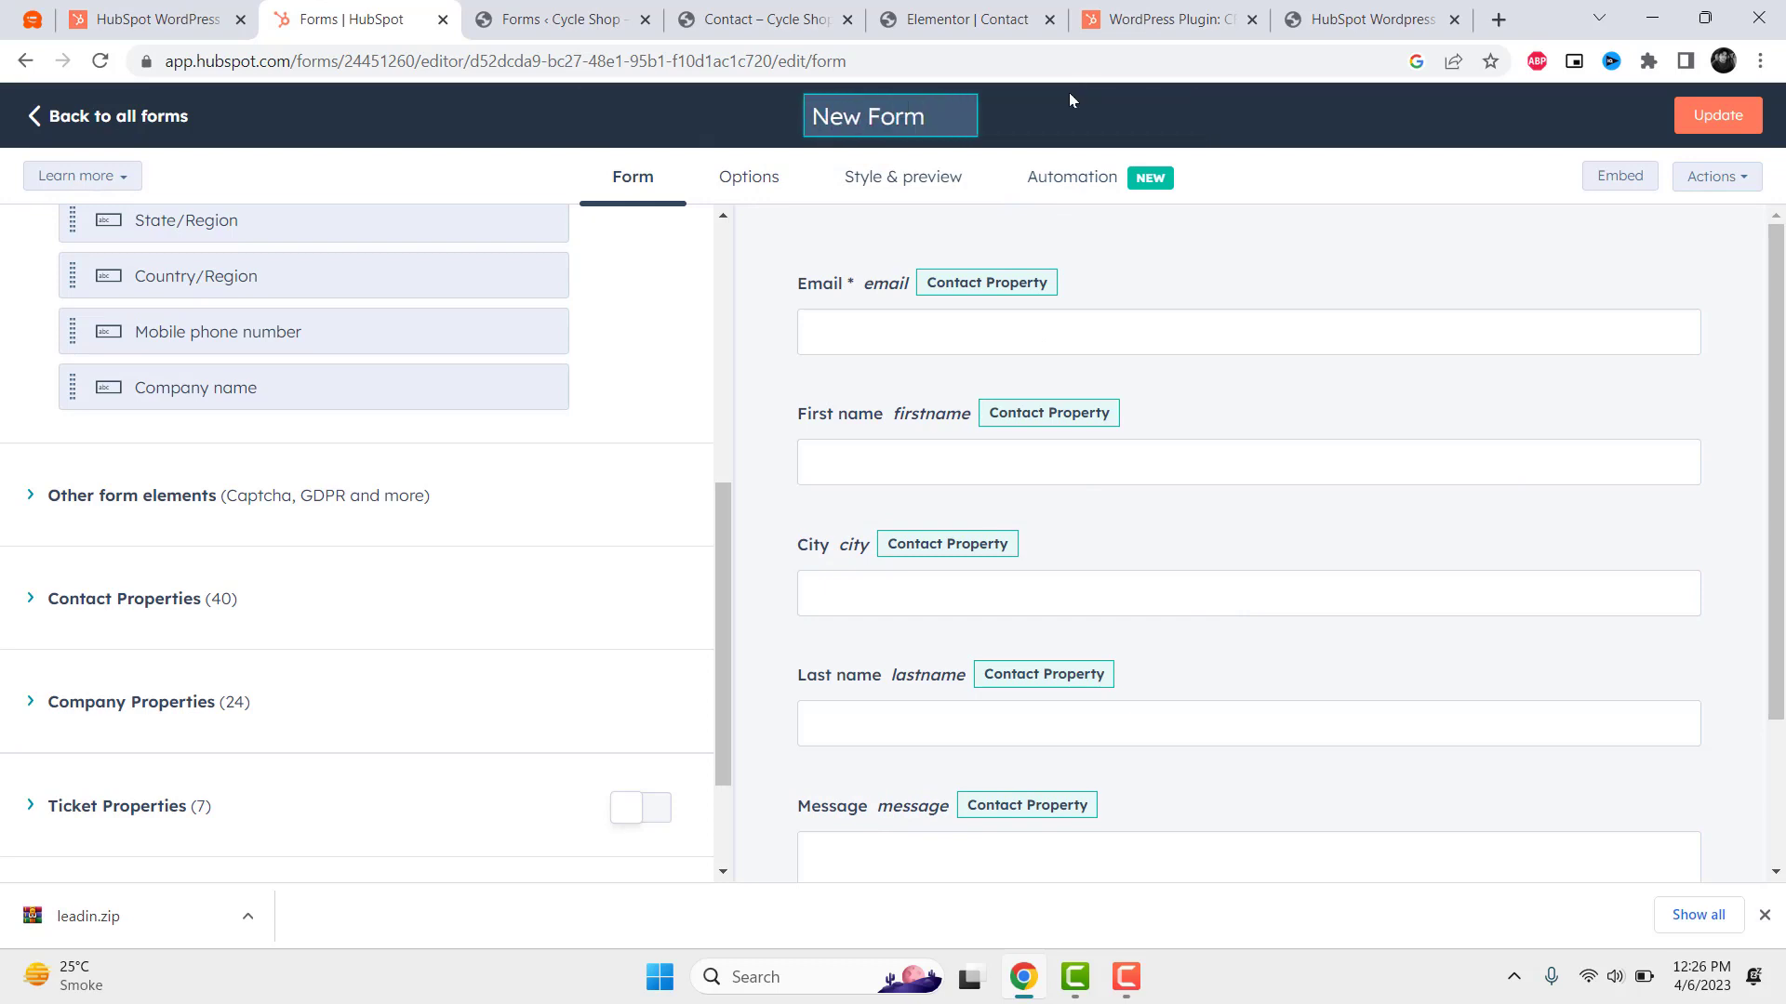
{"action": "left_click", "coordinate": [1707, 116]}
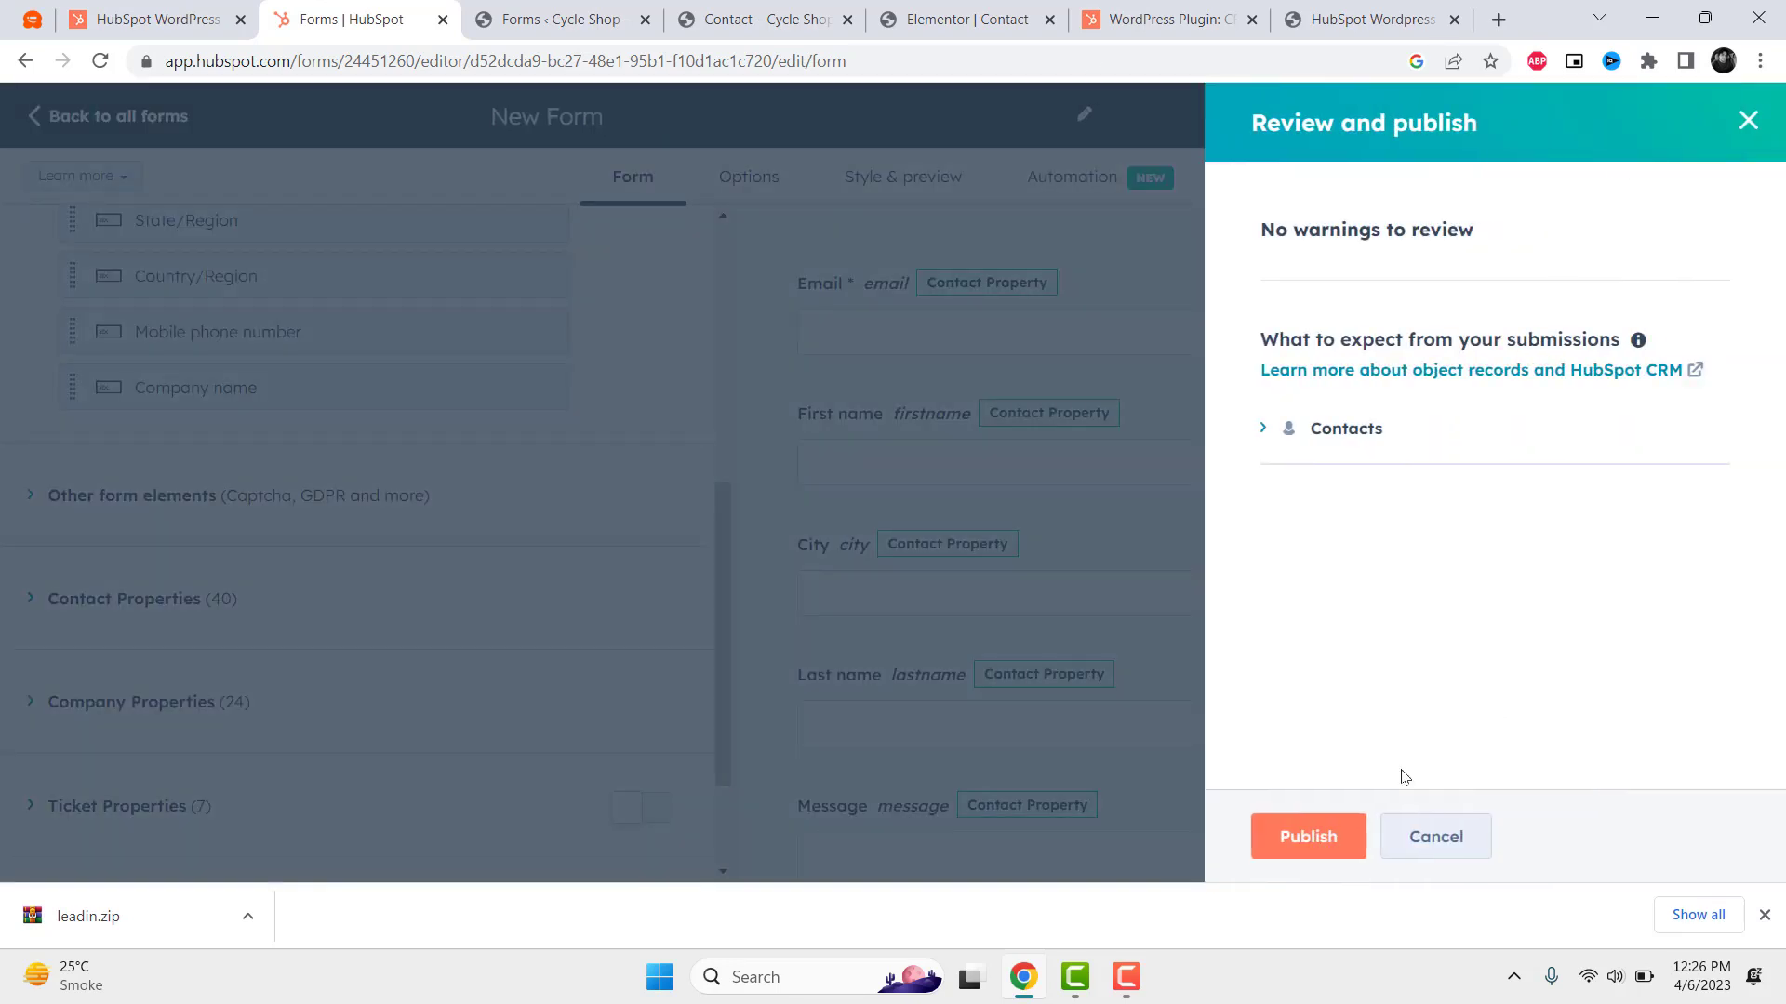
{"action": "left_click", "coordinate": [1292, 829]}
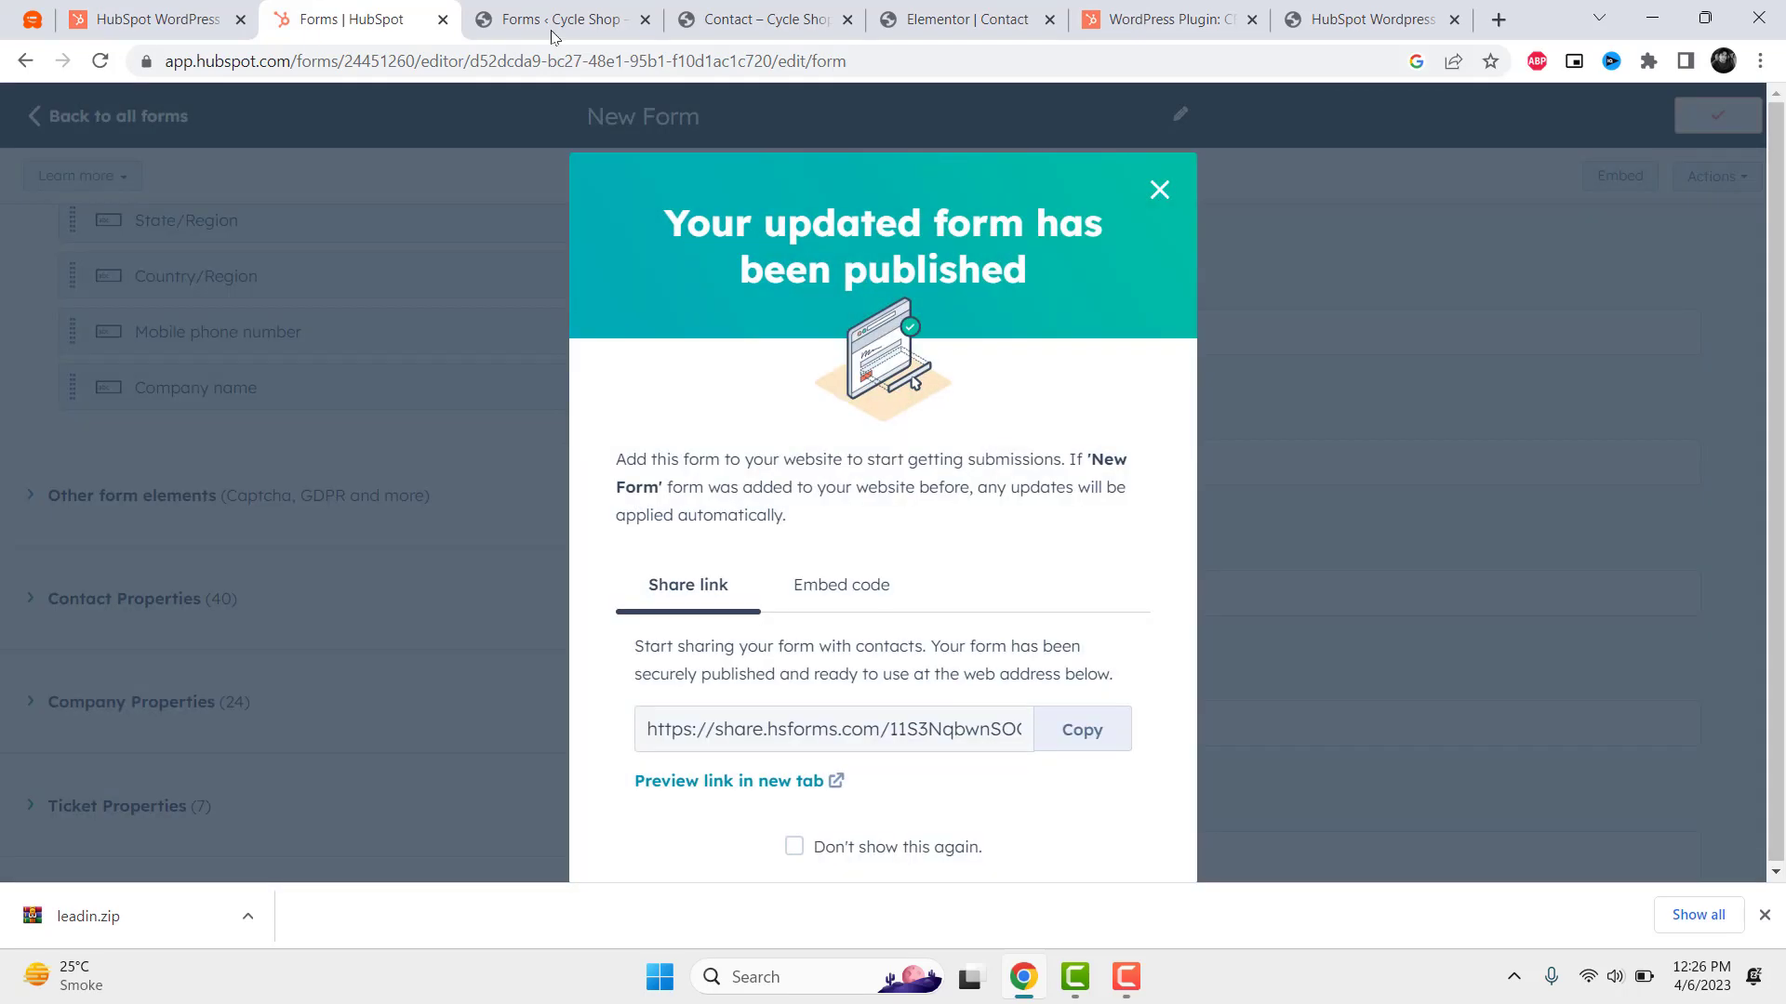
Step: Reload the Elementor editor, set the Contact page's HubSpot Form widget to New Form, and update the page
{"action": "left_click", "coordinate": [967, 19]}
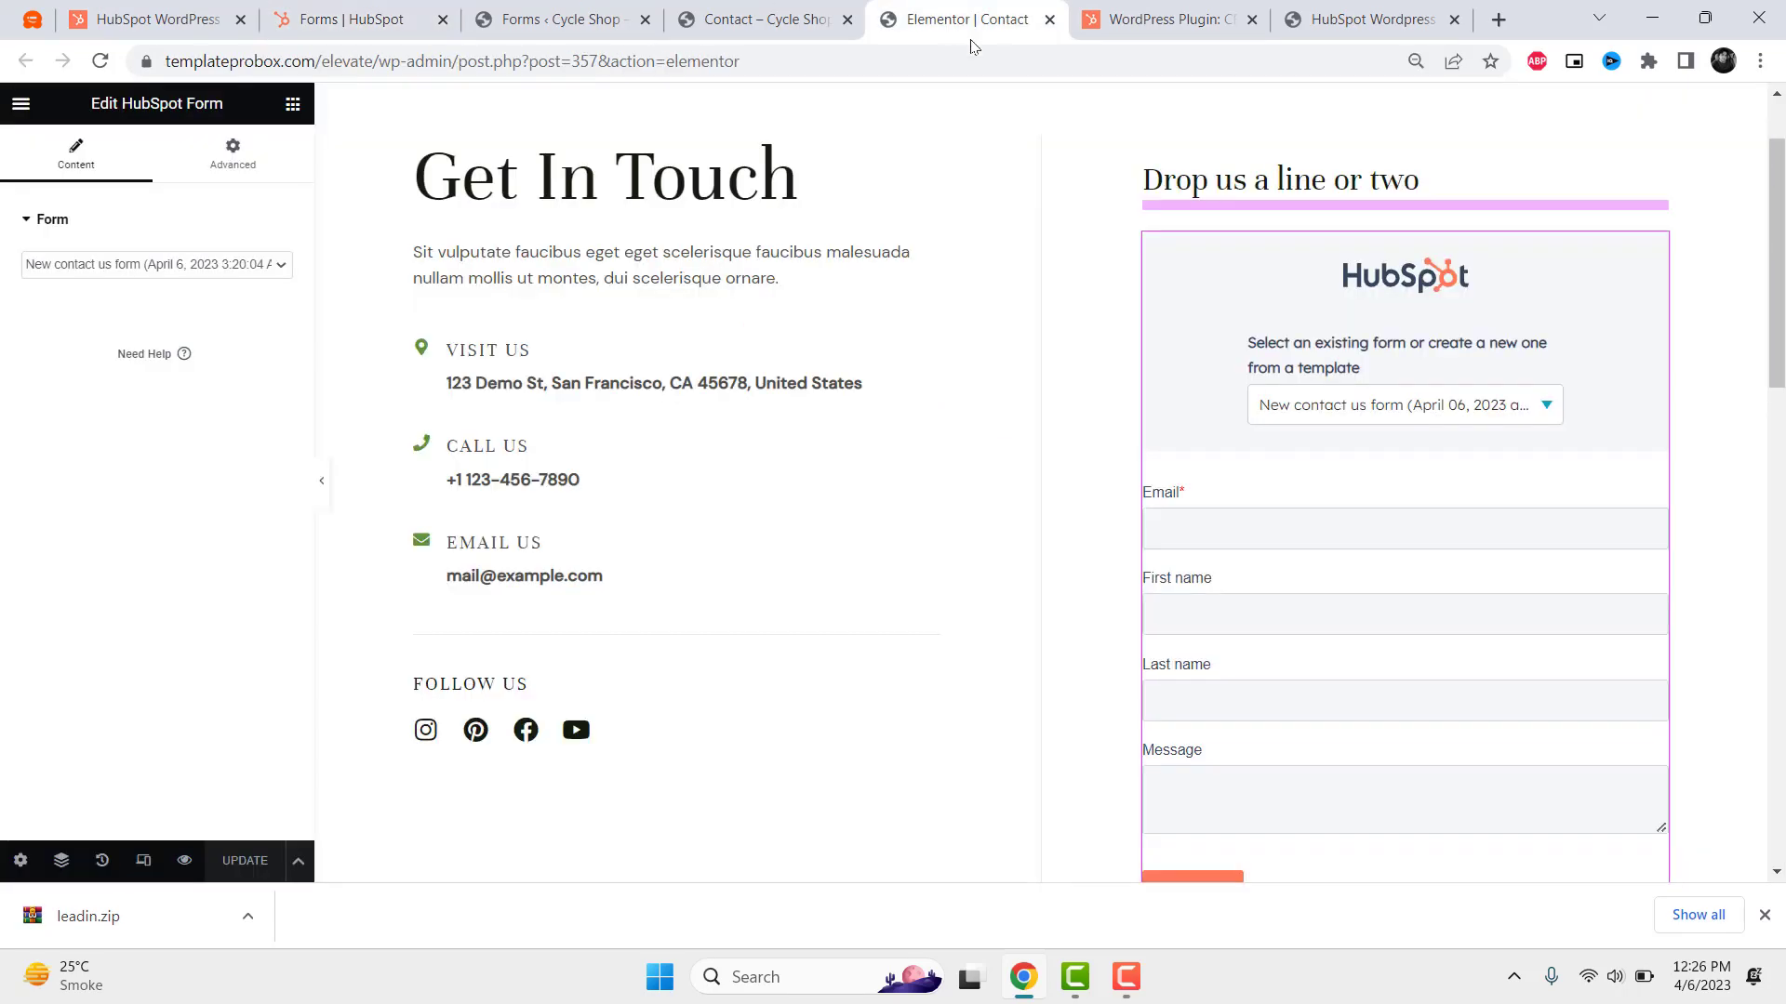
{"action": "left_click", "coordinate": [1008, 53]}
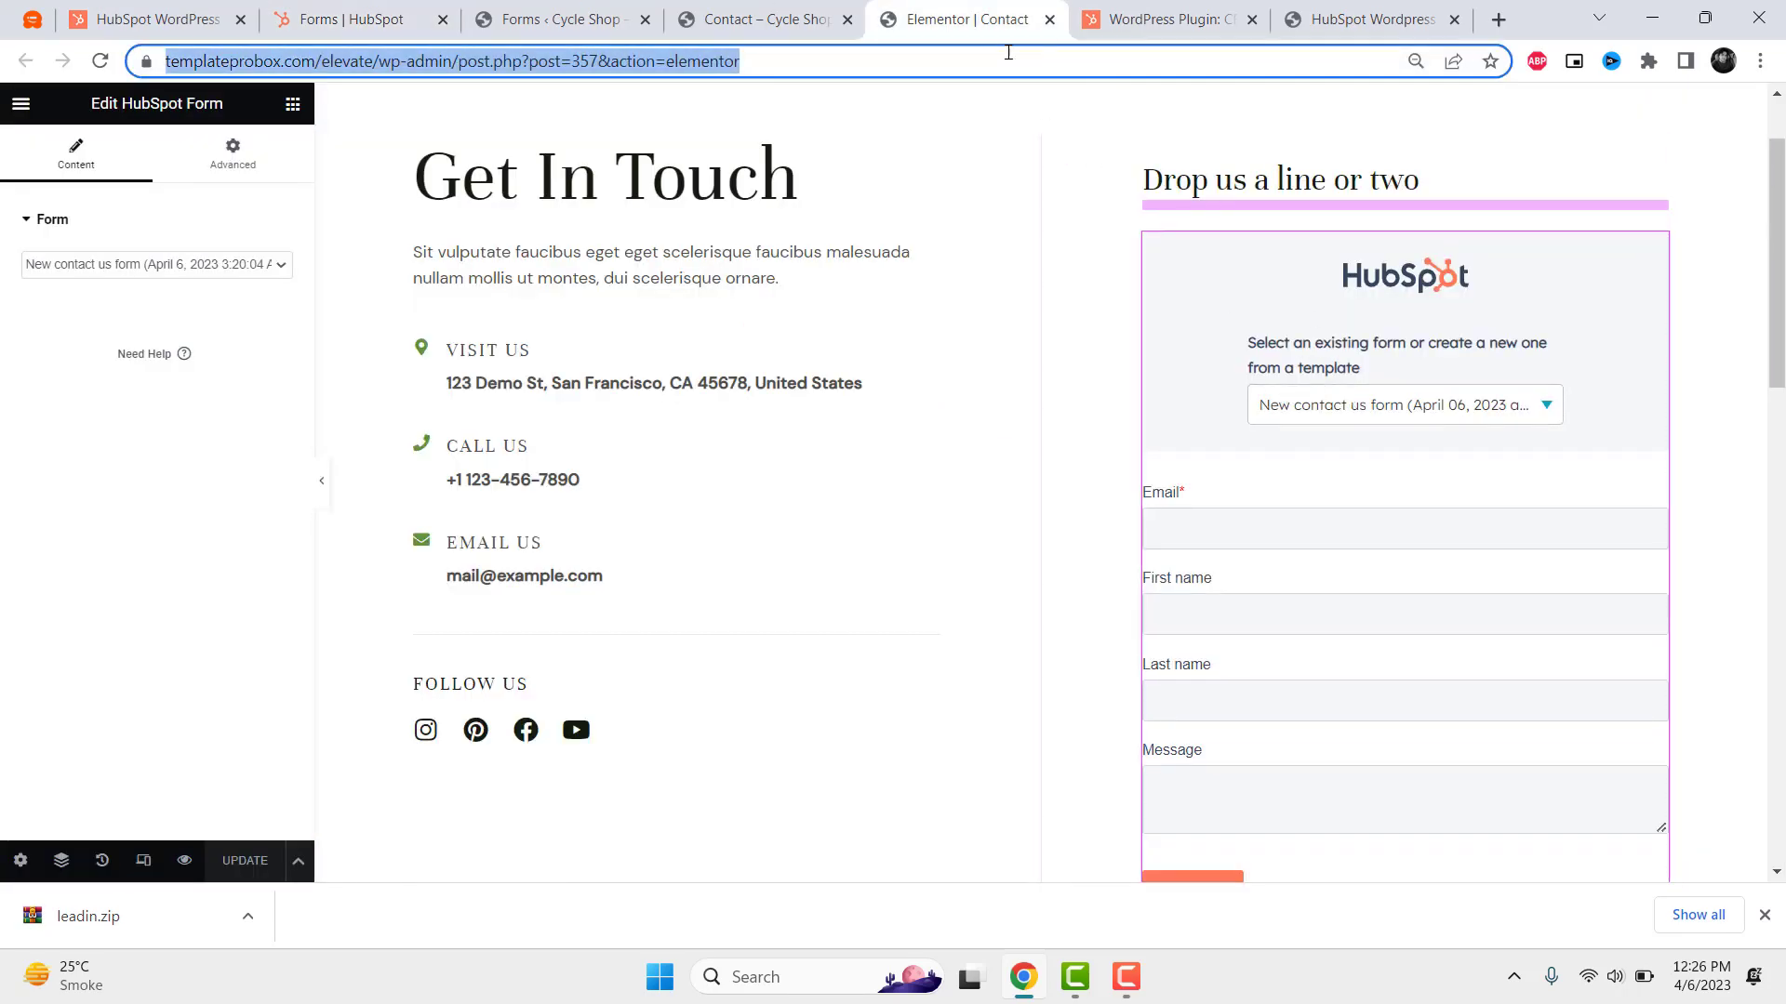
{"action": "key", "text": "Return"}
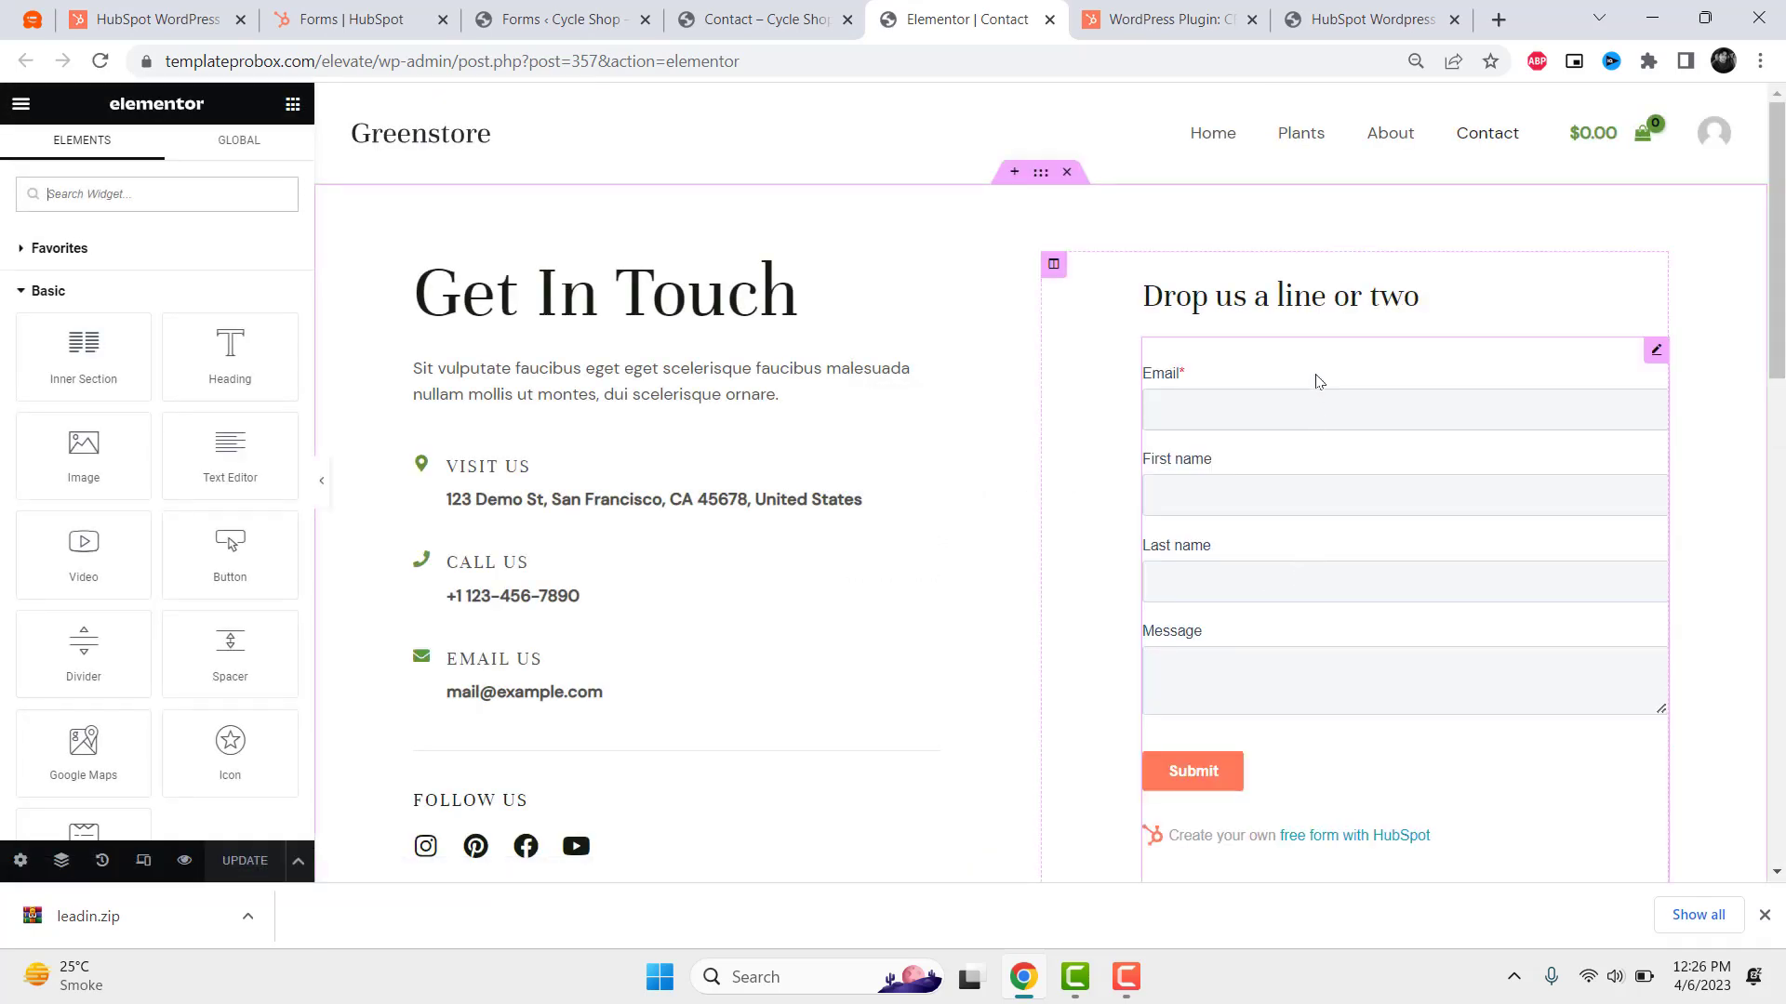
{"action": "left_click", "coordinate": [1316, 382]}
{"action": "left_click", "coordinate": [1386, 512]}
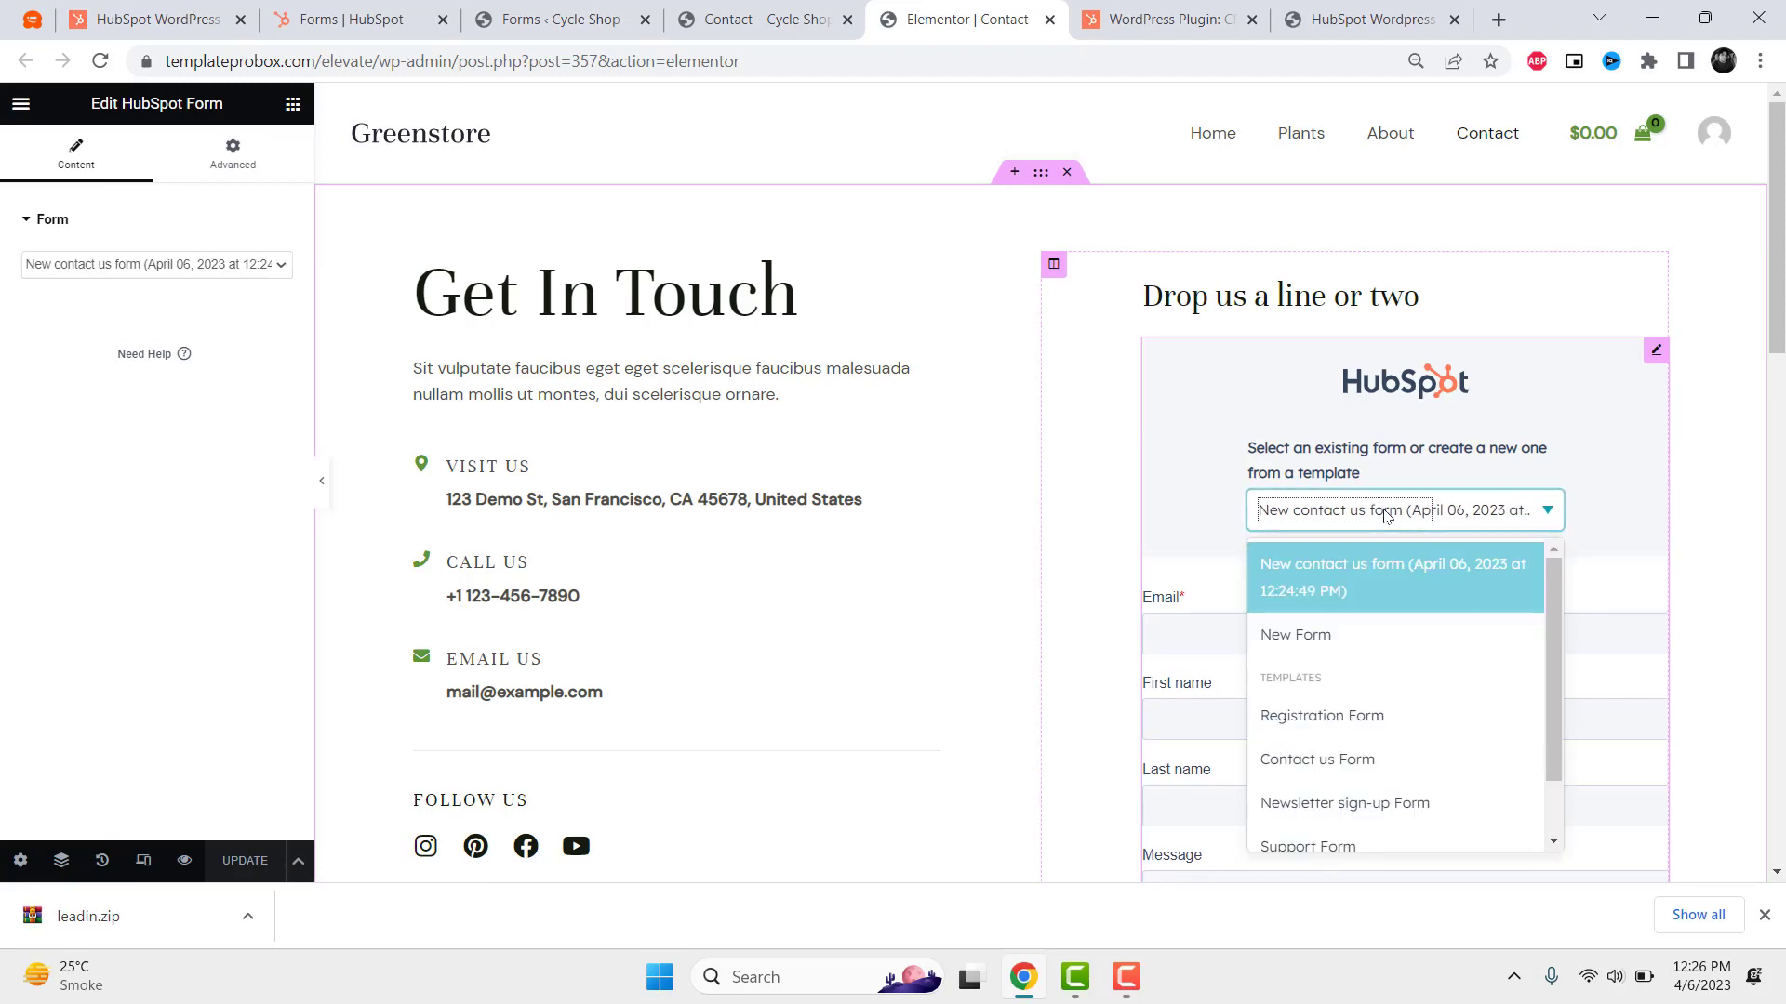
{"action": "left_click", "coordinate": [1330, 631]}
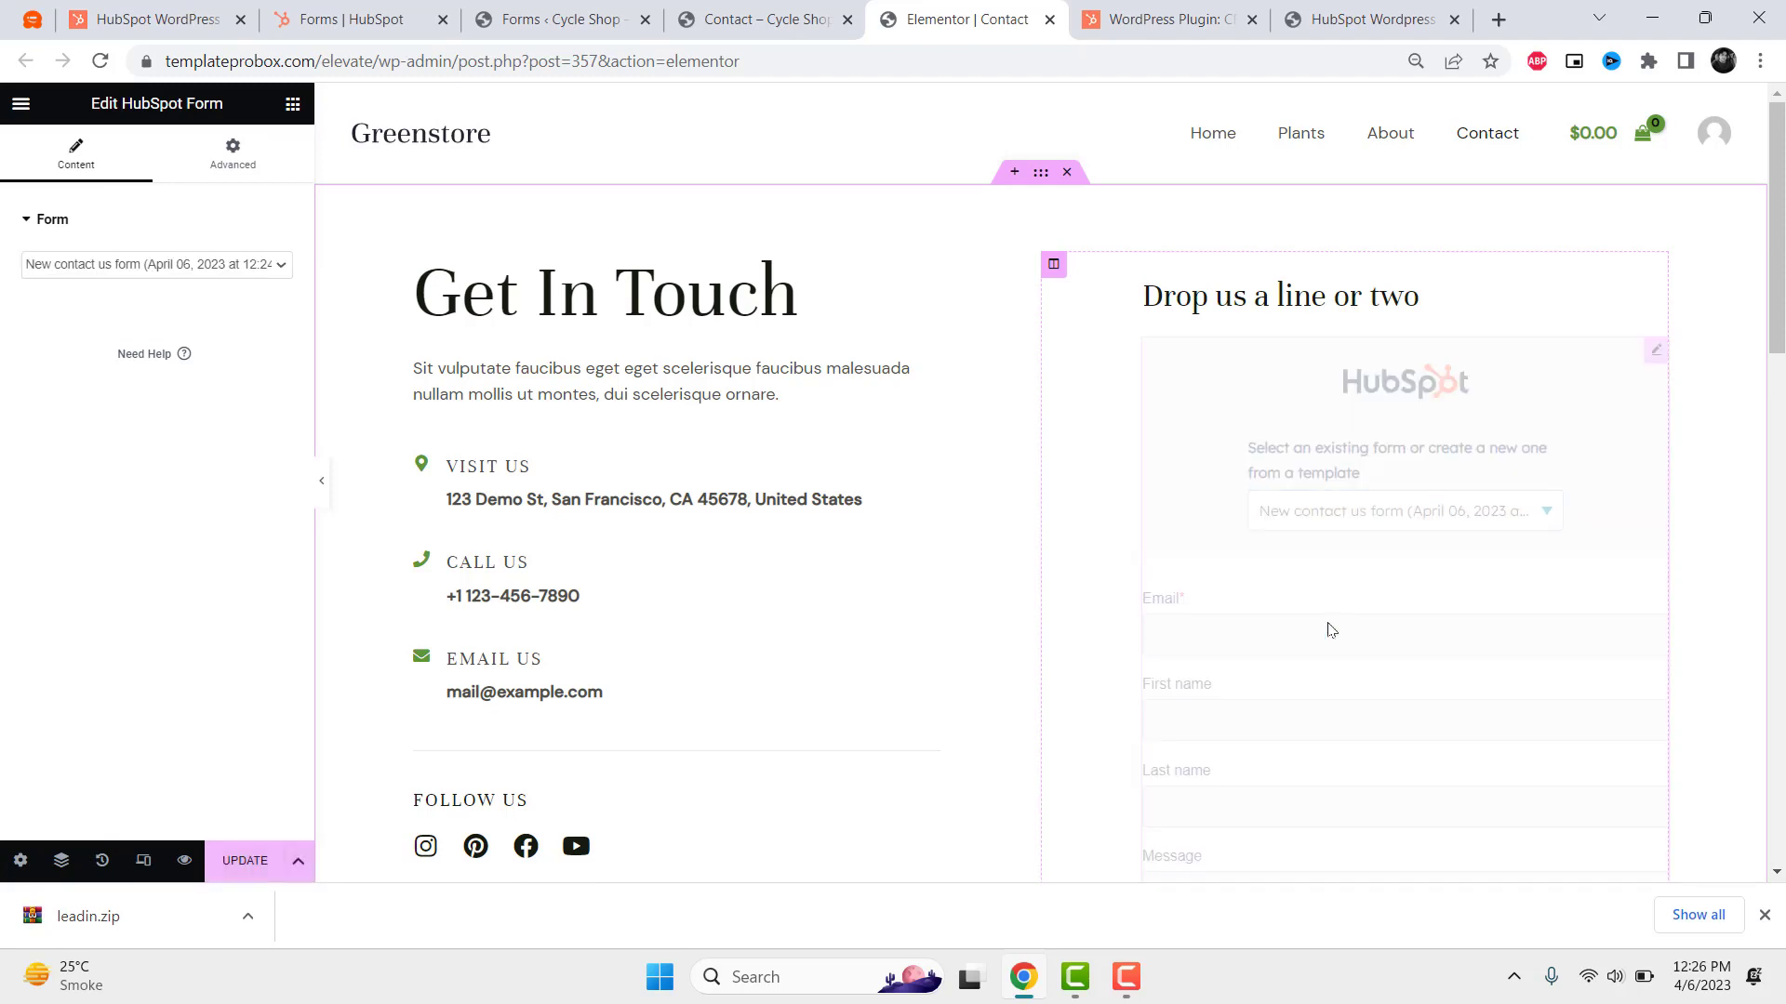
{"action": "scroll", "coordinate": [1720, 586], "scroll_direction": "down", "scroll_amount": 1}
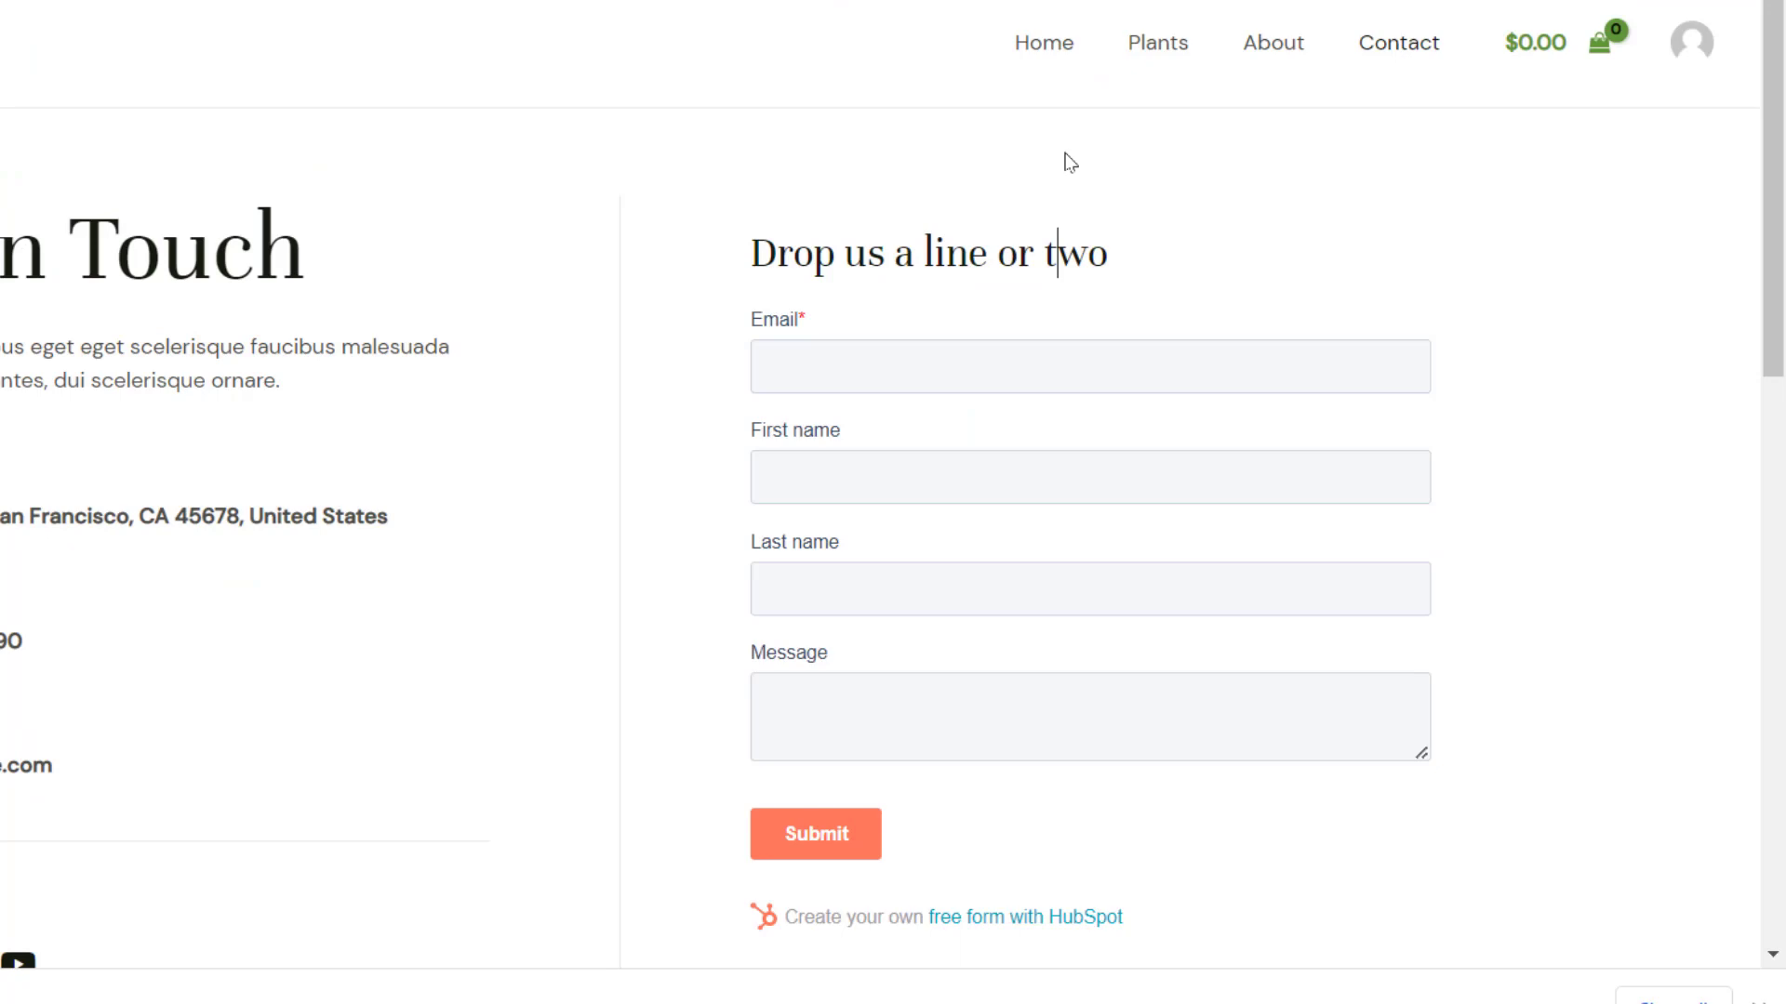
Step: Reload the live Contact page and check the embedded form's Email, First name, City, Last name and Message fields
{"action": "right_click", "coordinate": [1067, 160]}
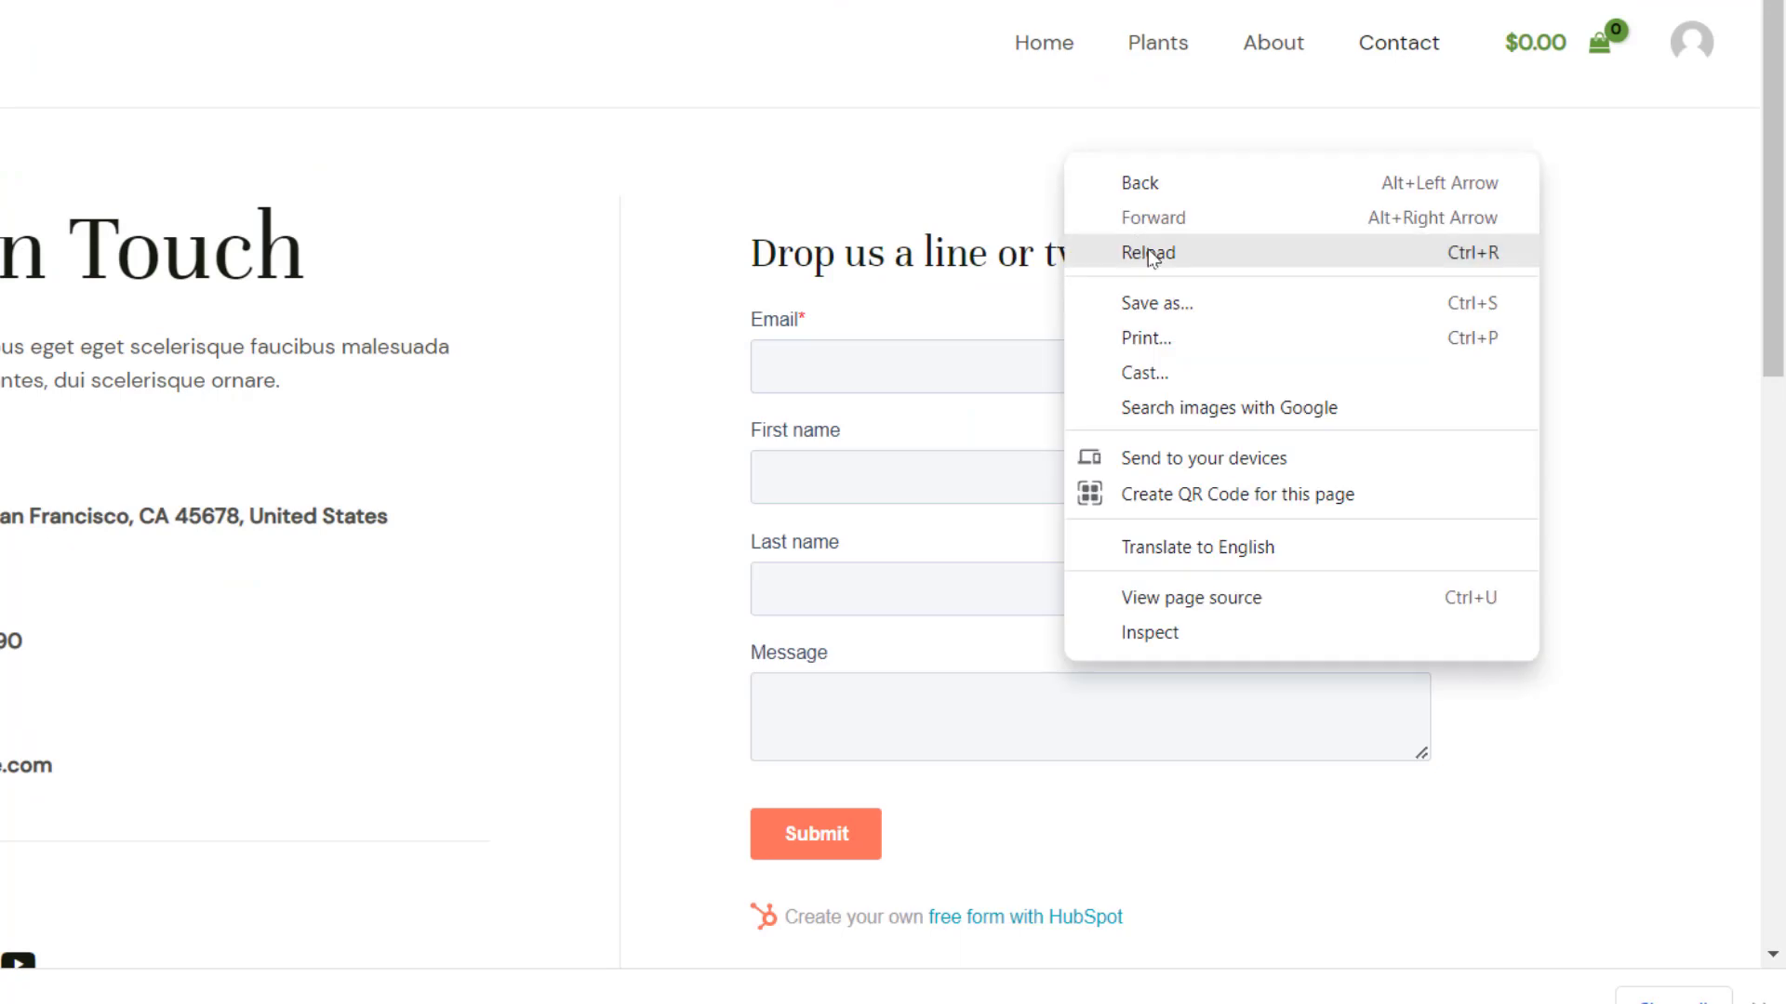
{"action": "left_click", "coordinate": [1237, 247]}
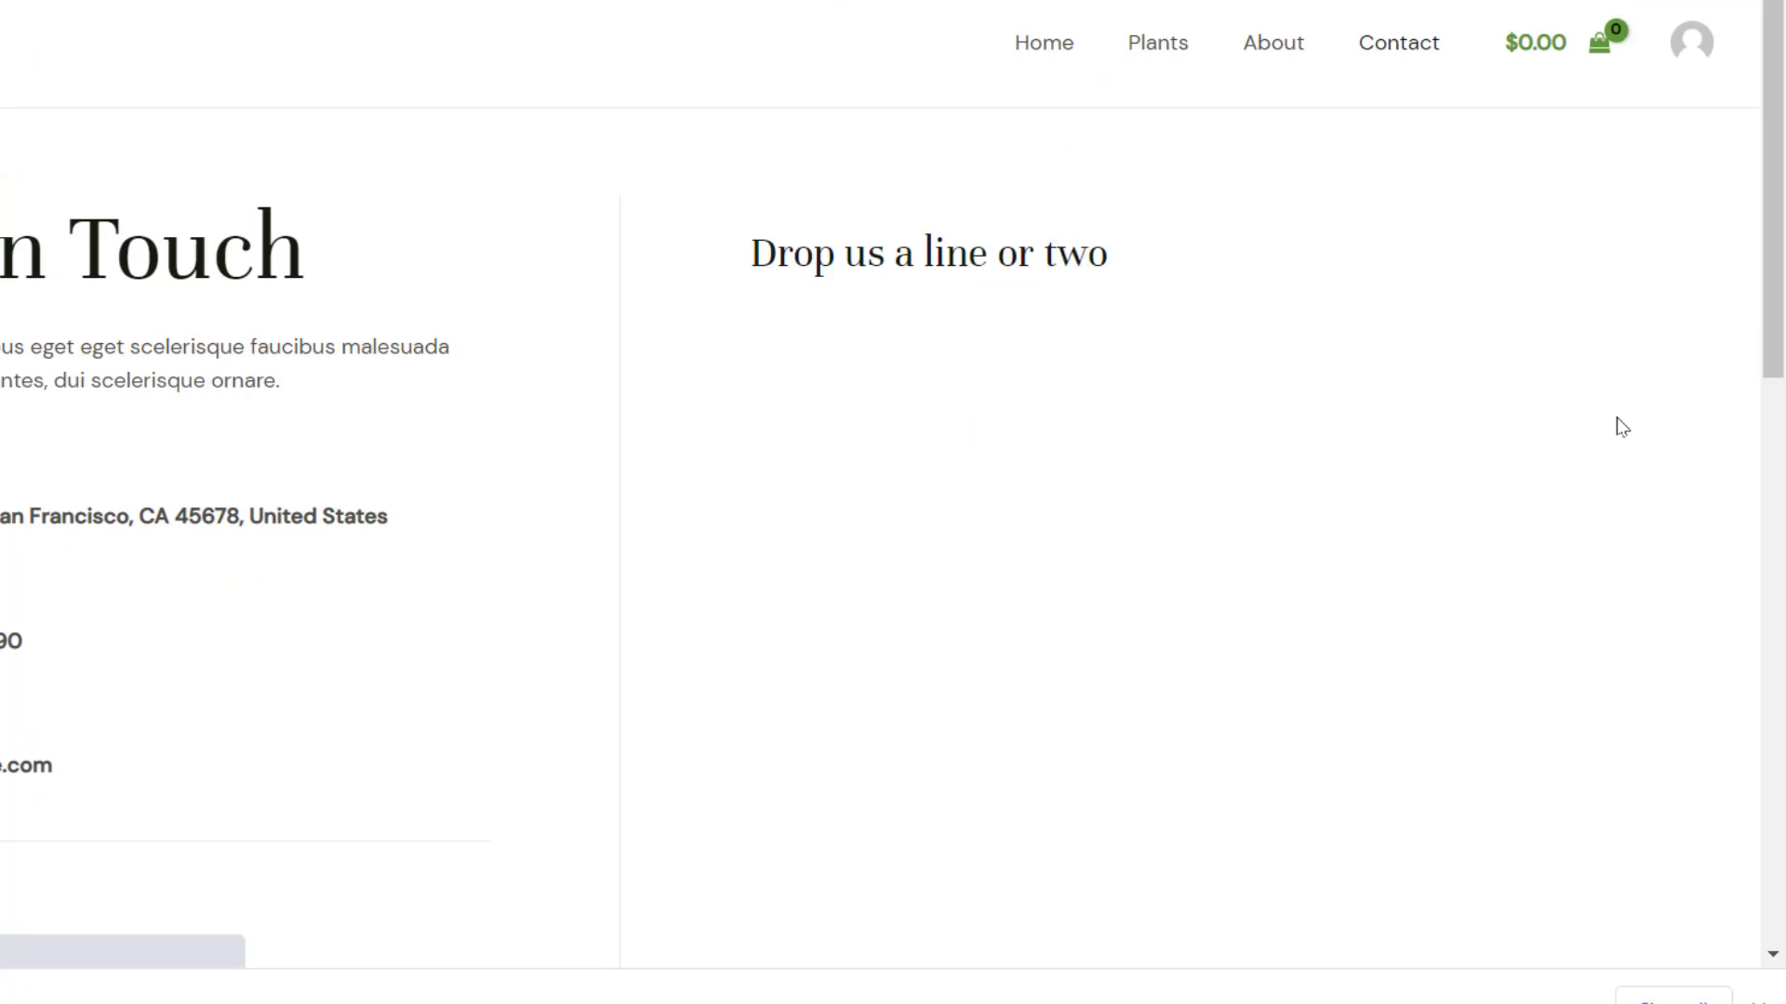
{"action": "scroll", "coordinate": [1622, 427], "scroll_direction": "down", "scroll_amount": 2}
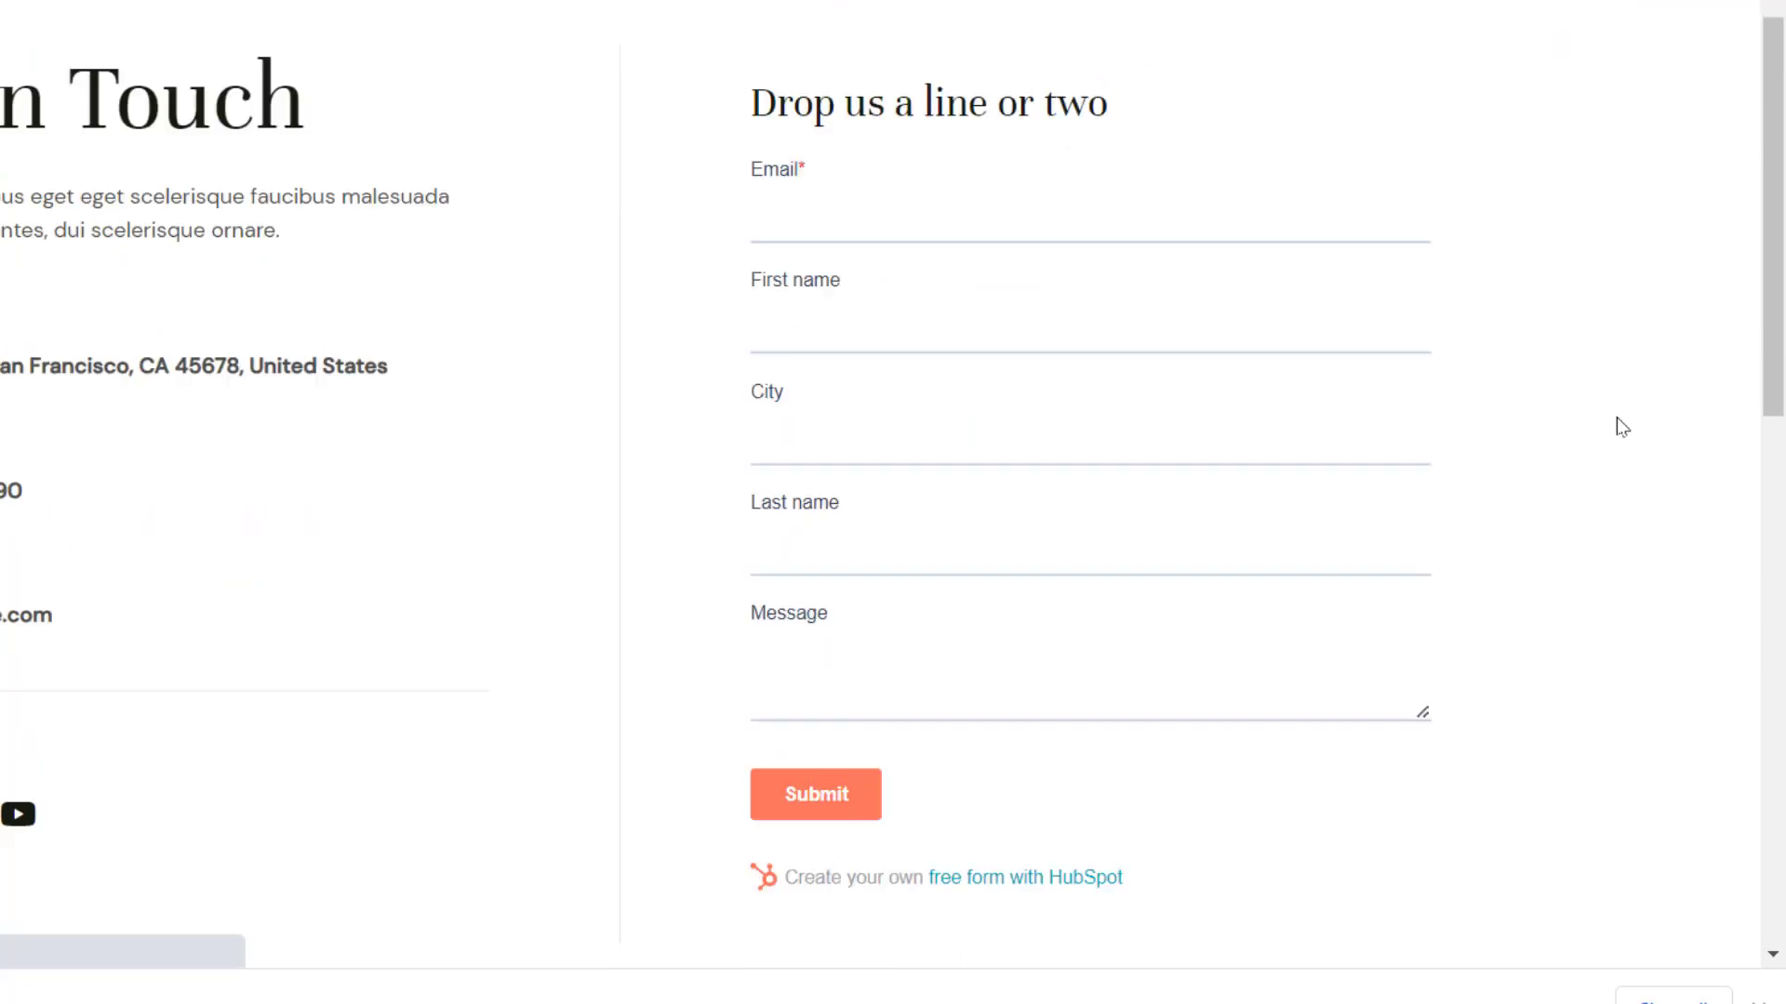
{"action": "left_click", "coordinate": [981, 227]}
{"action": "left_click", "coordinate": [860, 332]}
{"action": "left_click", "coordinate": [829, 445]}
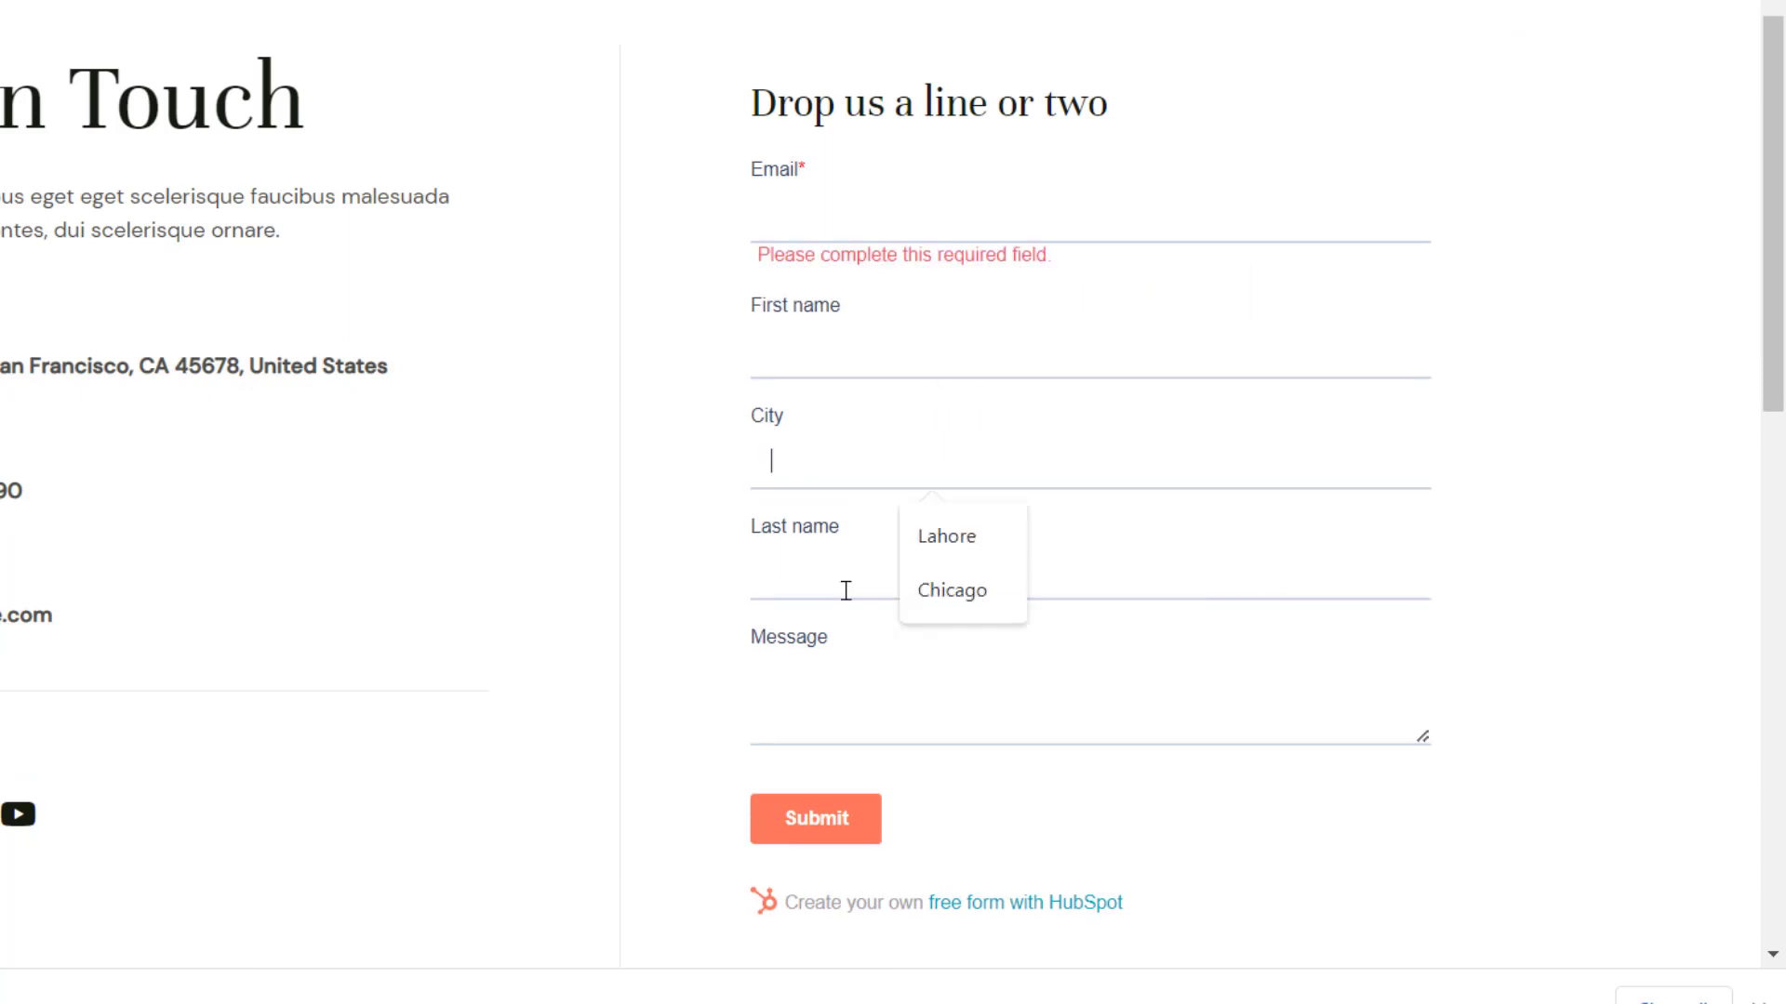
{"action": "left_click", "coordinate": [847, 591]}
{"action": "left_click", "coordinate": [815, 724]}
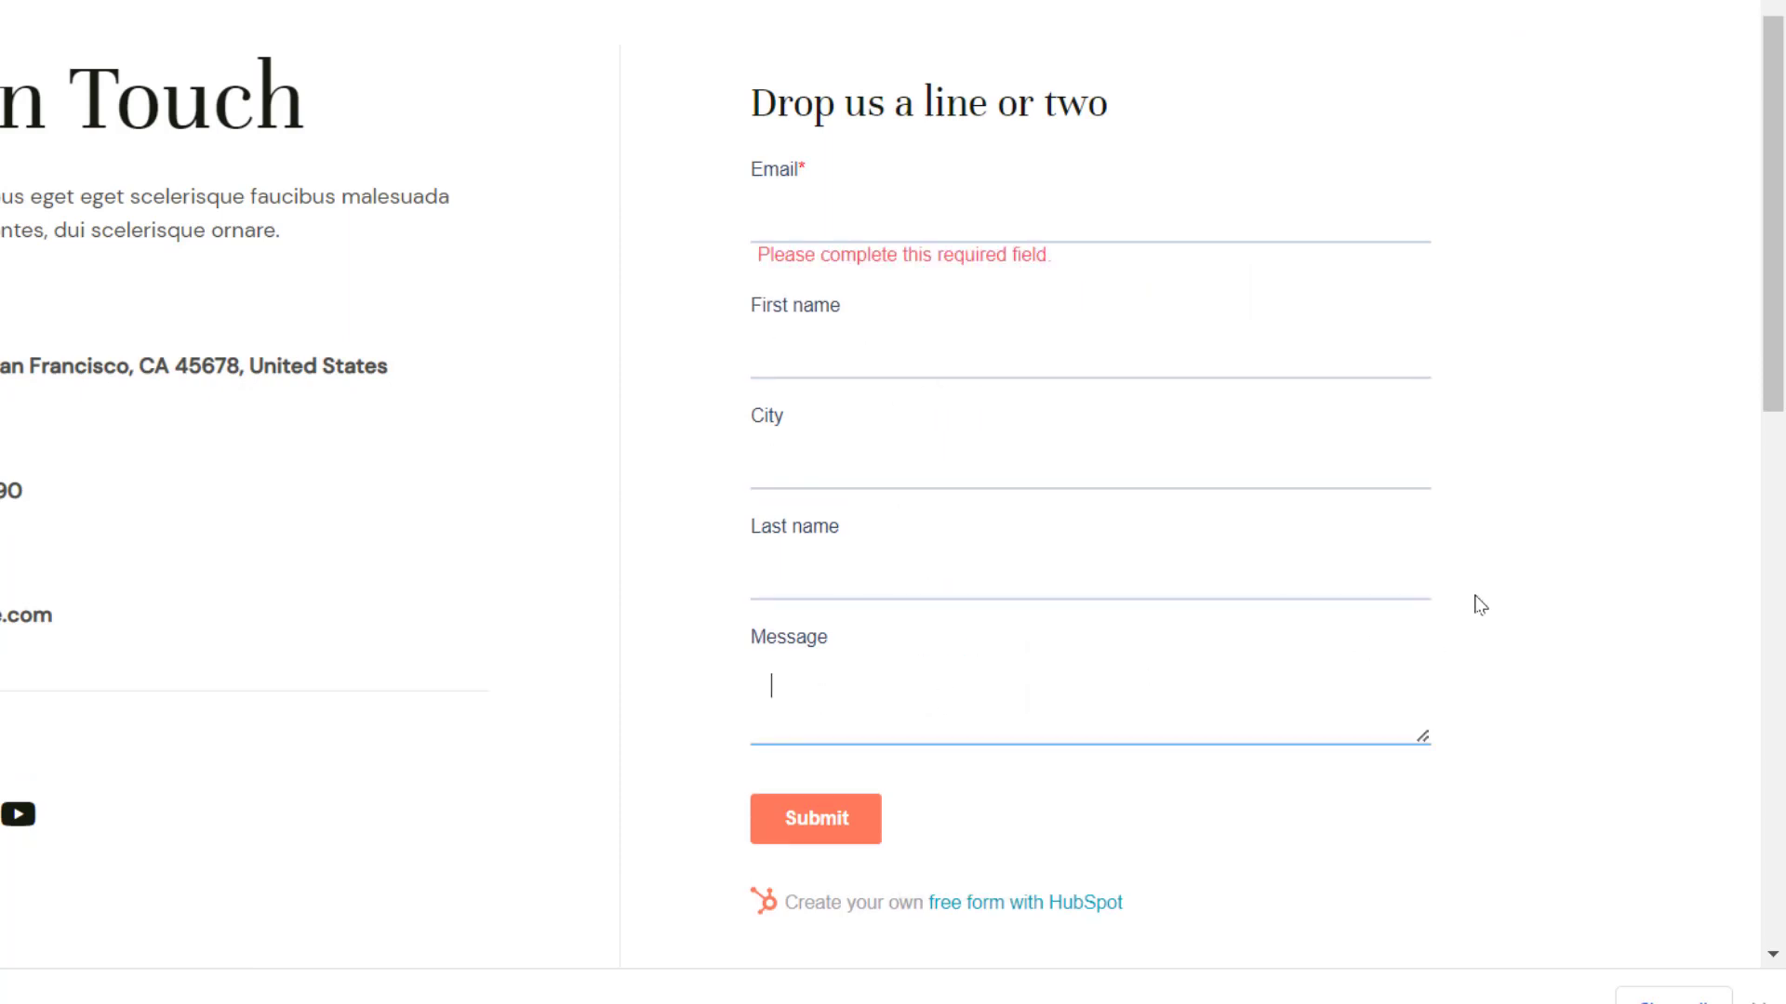